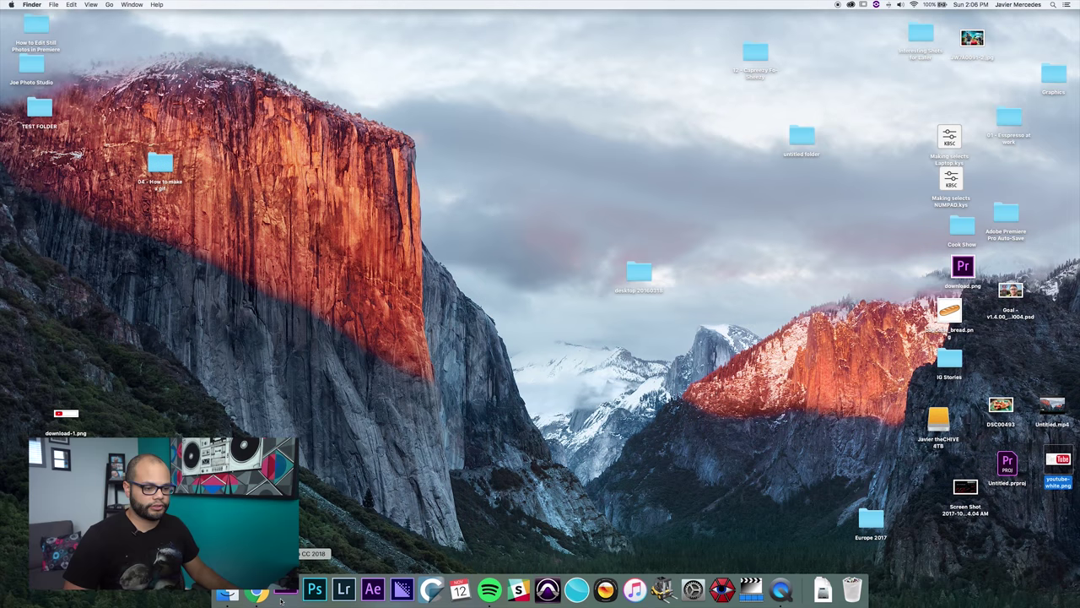
# Create a project named "How to Boss a gif - Deal with it", stored inside the "04 - How to make a gif" folder
pyautogui.click(174, 386)
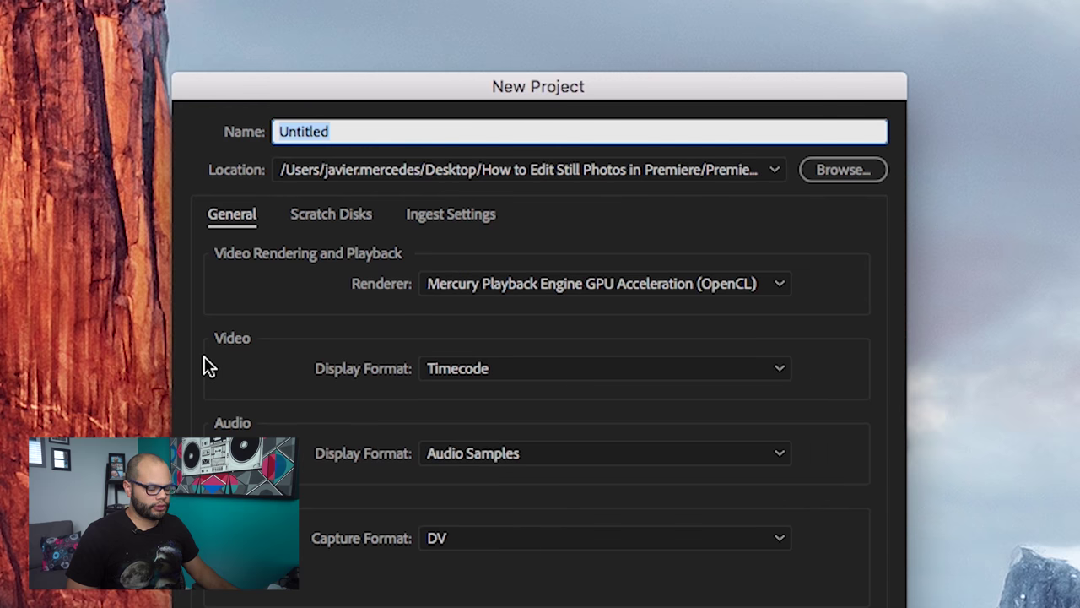
pyautogui.write('How to Boss a gif - Deal')
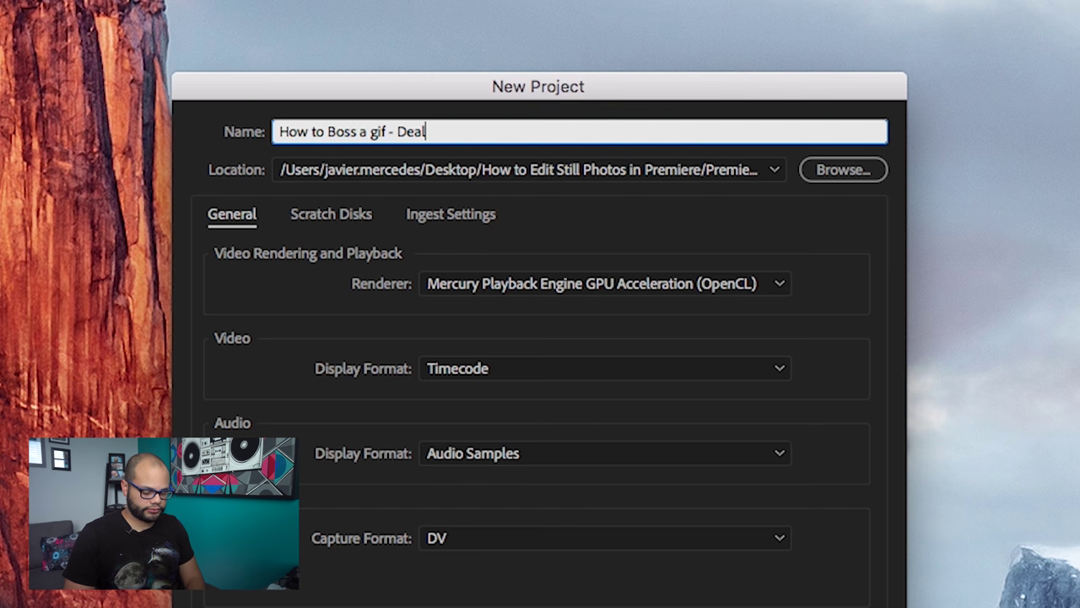
pyautogui.write('th i')
pyautogui.click(844, 170)
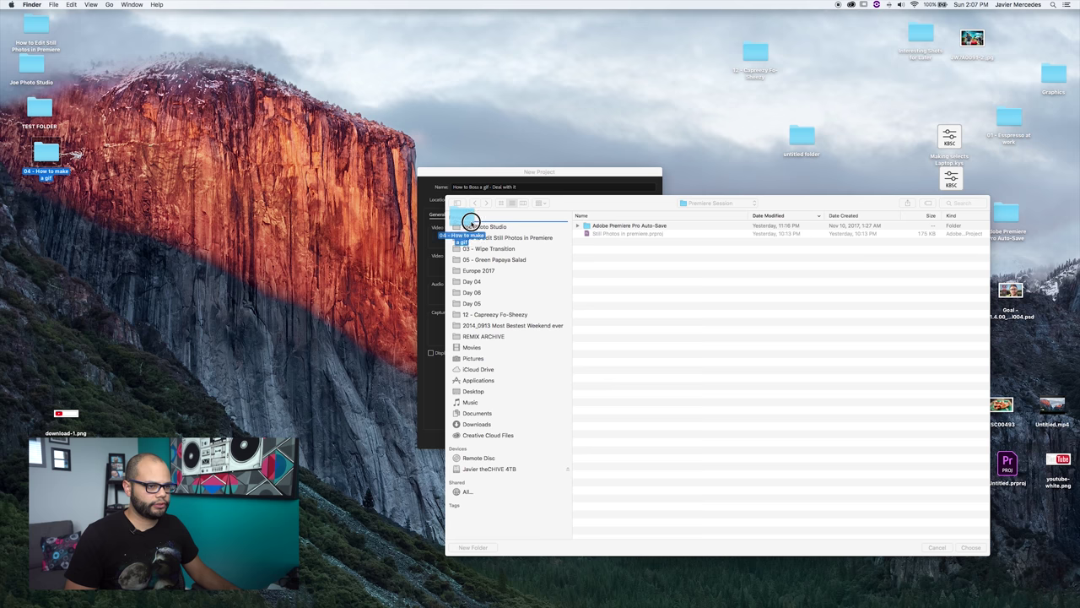
pyautogui.scroll(1, 466, 212)
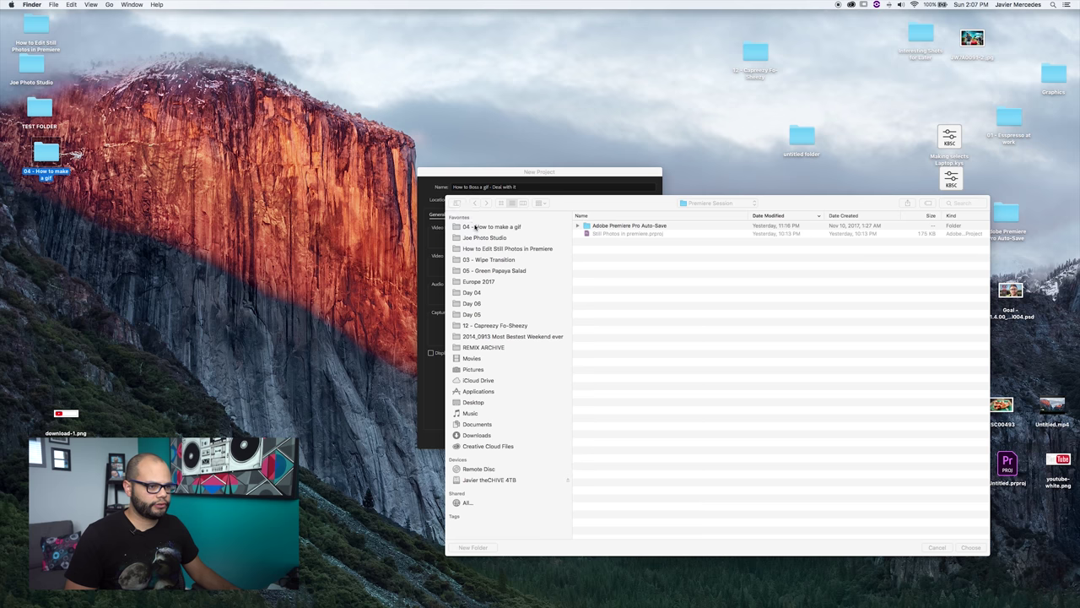
pyautogui.click(499, 226)
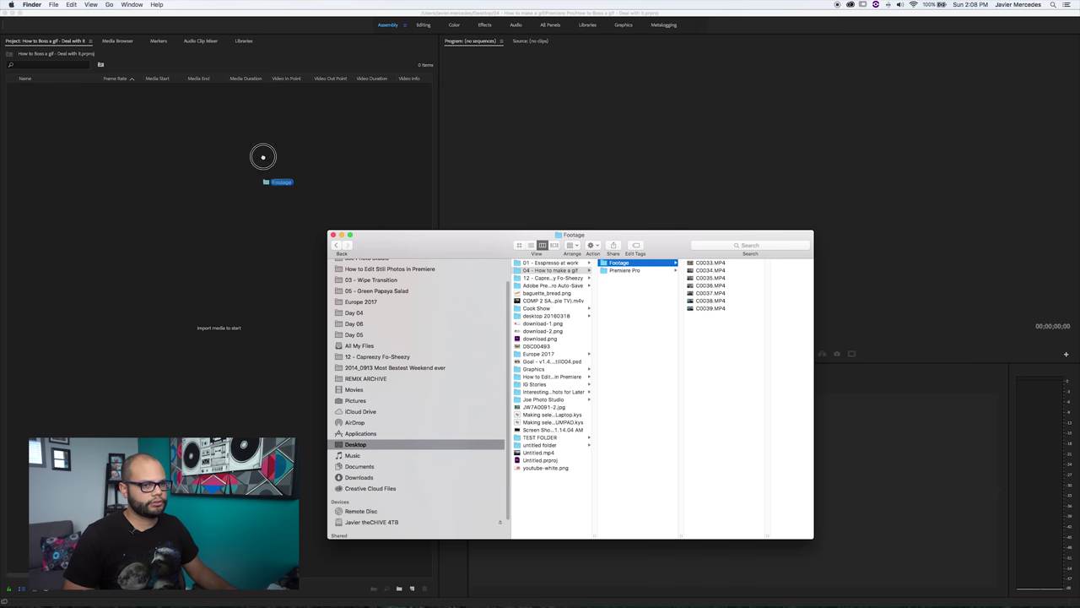
# Import the Footage folder of MP4 clips into the project
pyautogui.moveTo(263, 157); pyautogui.dragTo(258, 154)
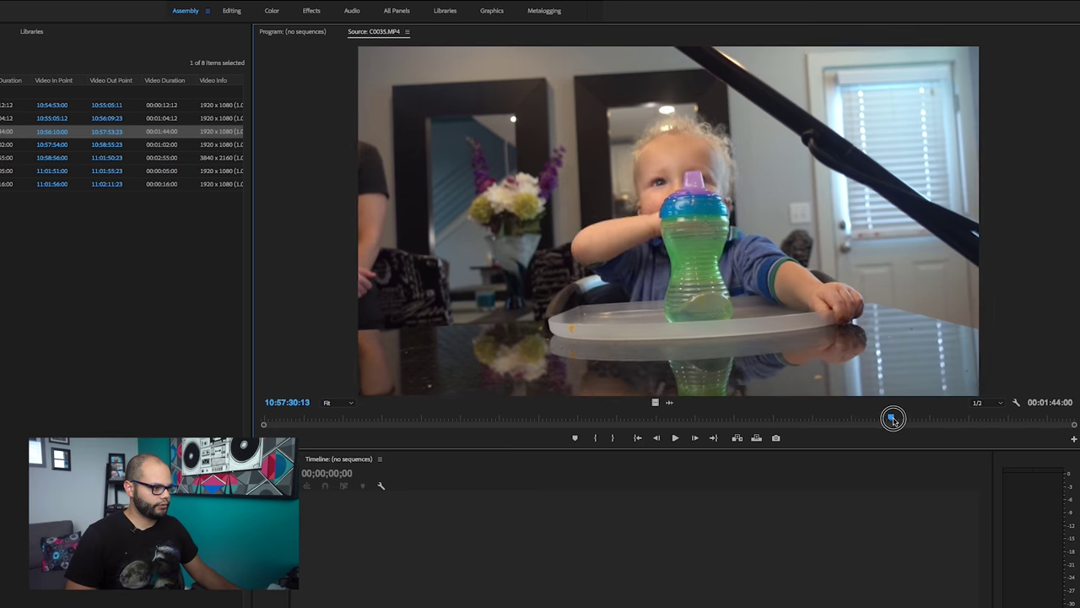
# Mark C0035.MP4 from 10:57:33:13 to 10:57:40:05 and create a sequence from that range
pyautogui.moveTo(931, 336); pyautogui.dragTo(941, 336)
pyautogui.moveTo(904, 420); pyautogui.dragTo(917, 420)
pyautogui.press('i')
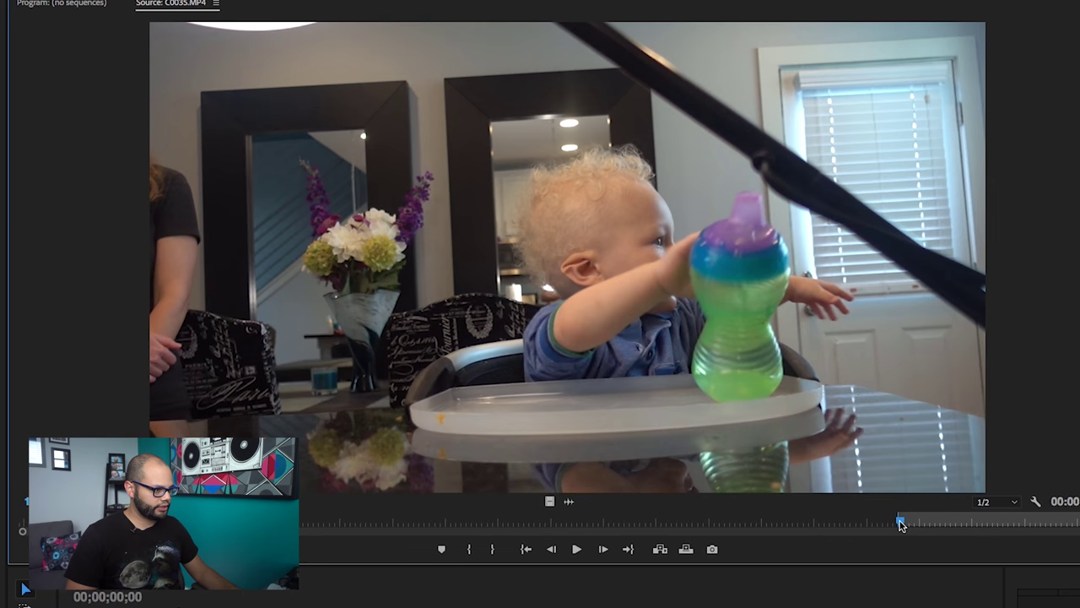
pyautogui.moveTo(901, 524); pyautogui.dragTo(941, 524)
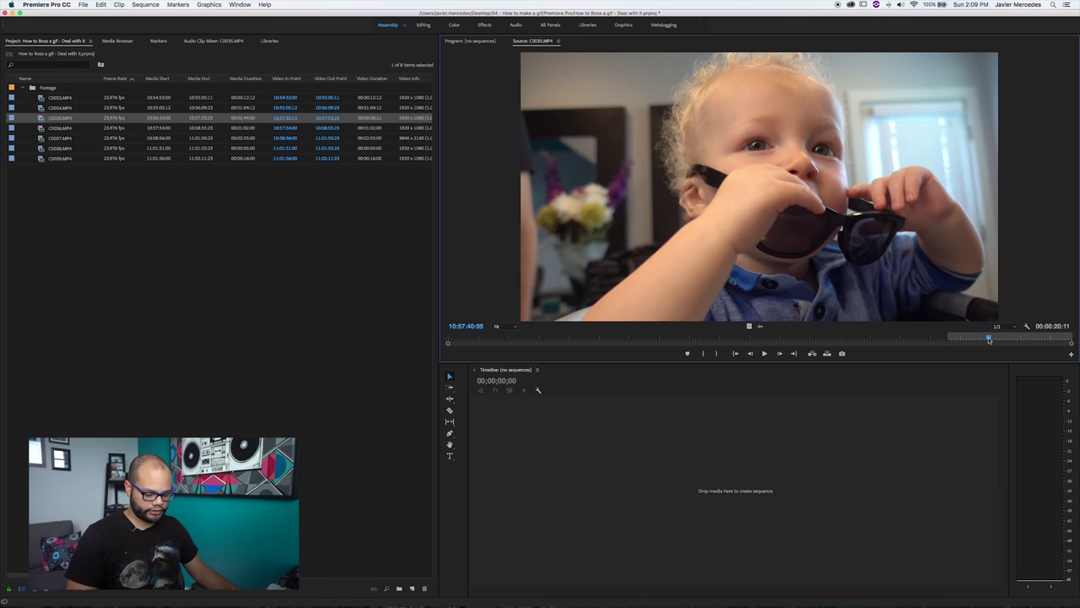
pyautogui.press('o')
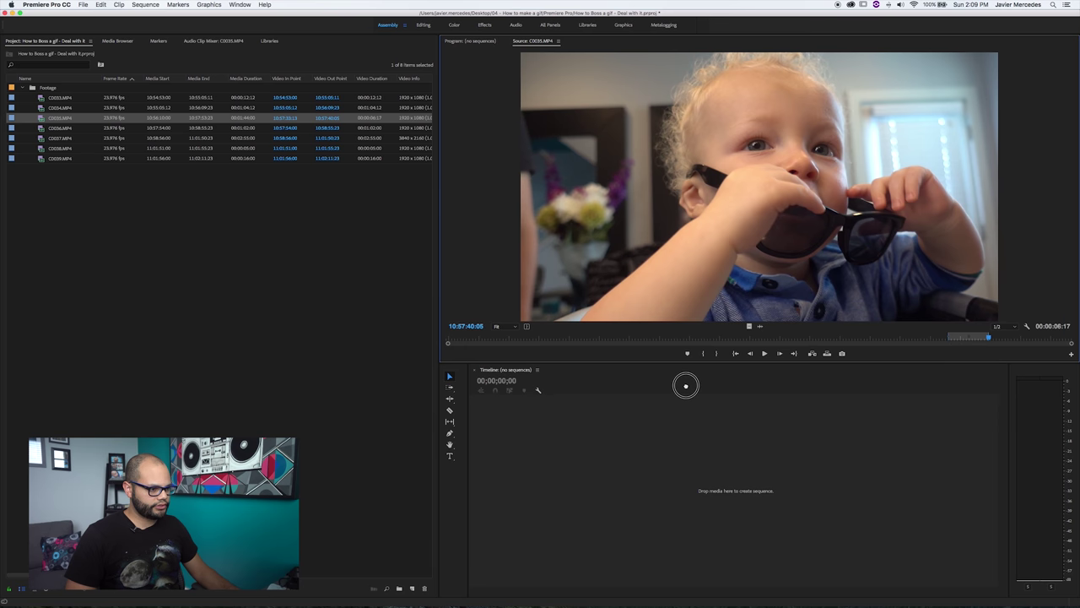
pyautogui.moveTo(661, 440); pyautogui.dragTo(662, 440)
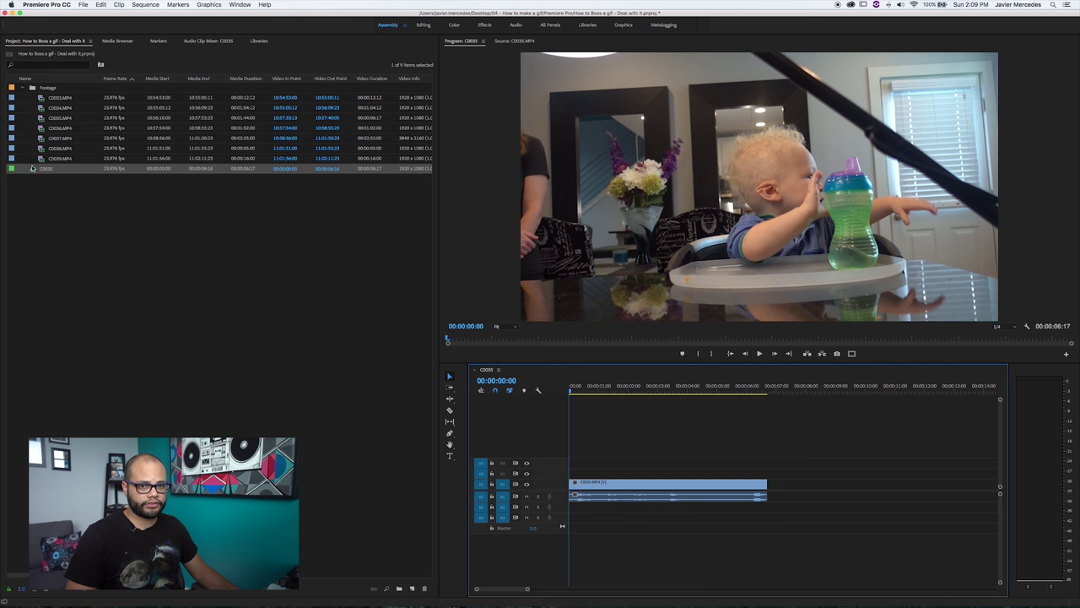
# Collapse the Footage bin and rename the new sequence to "Deal with it", the child's name, and "Awesome - v1.1"
pyautogui.click(23, 88)
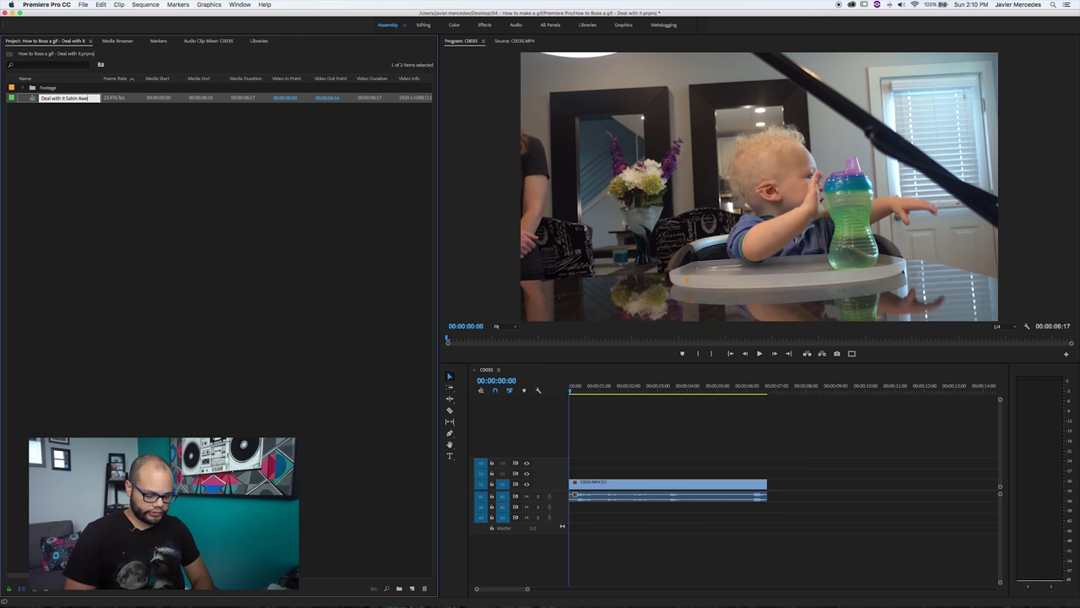
pyautogui.press('Return')
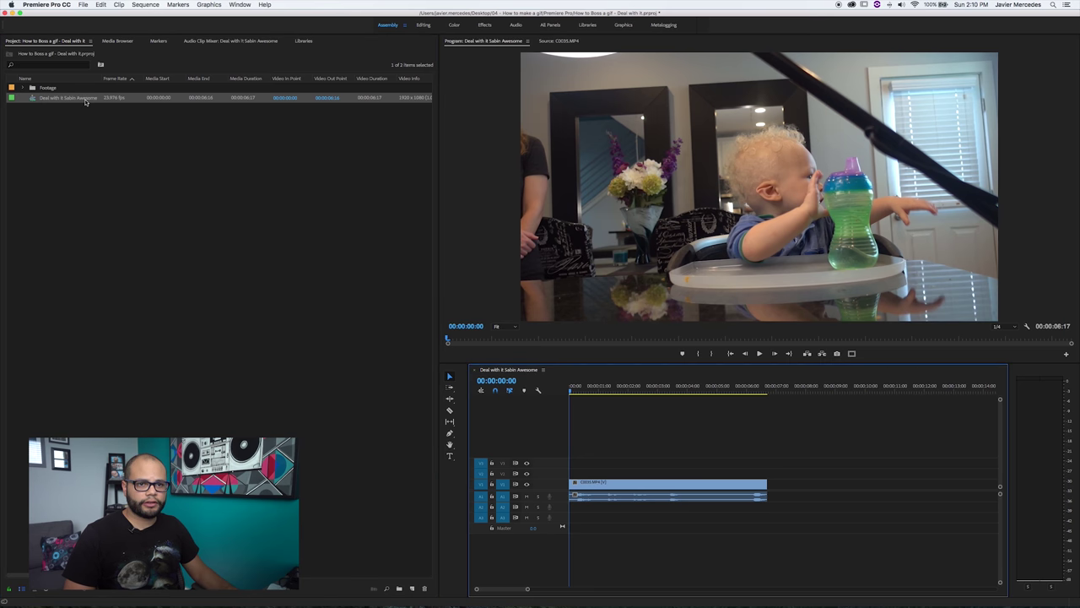
pyautogui.click(87, 99)
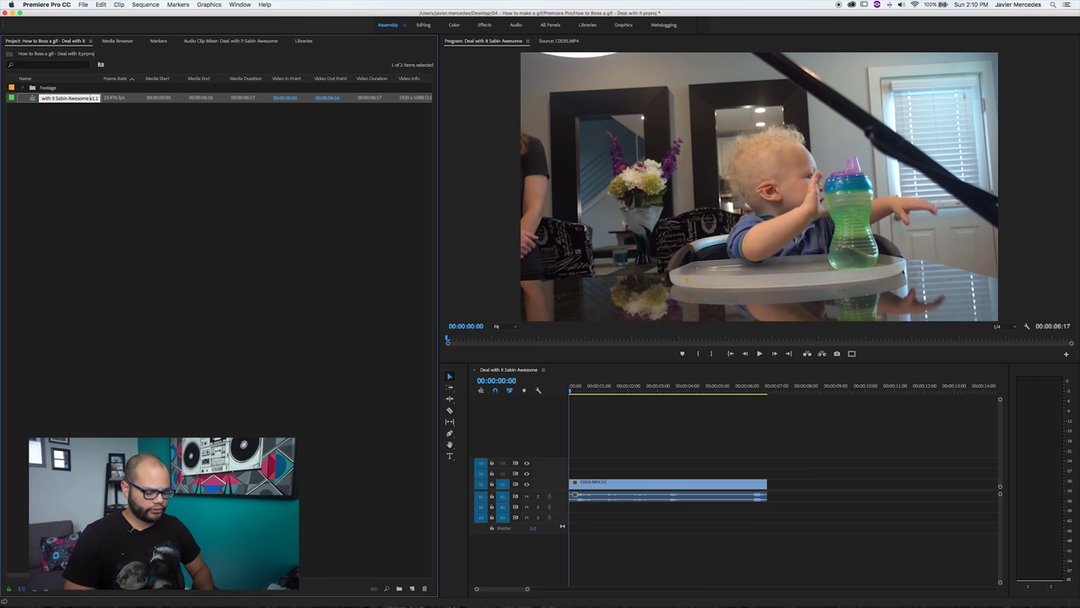
pyautogui.write('- v1.1')
pyautogui.press('Return')
# Widen the viewer and timeline areas, and delete only the audio of the C0035.MP4 clip from the sequence
pyautogui.moveTo(438, 337); pyautogui.dragTo(139, 344)
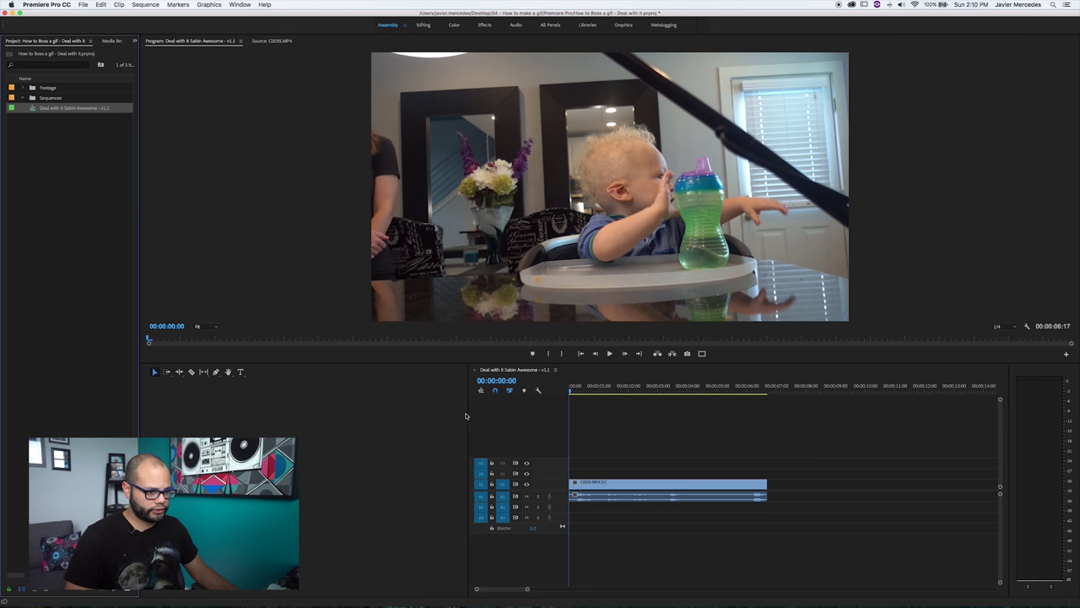
pyautogui.moveTo(469, 416); pyautogui.dragTo(162, 418)
pyautogui.keyDown('alt'); pyautogui.click(337, 496); pyautogui.keyUp('alt')
pyautogui.press('Delete')
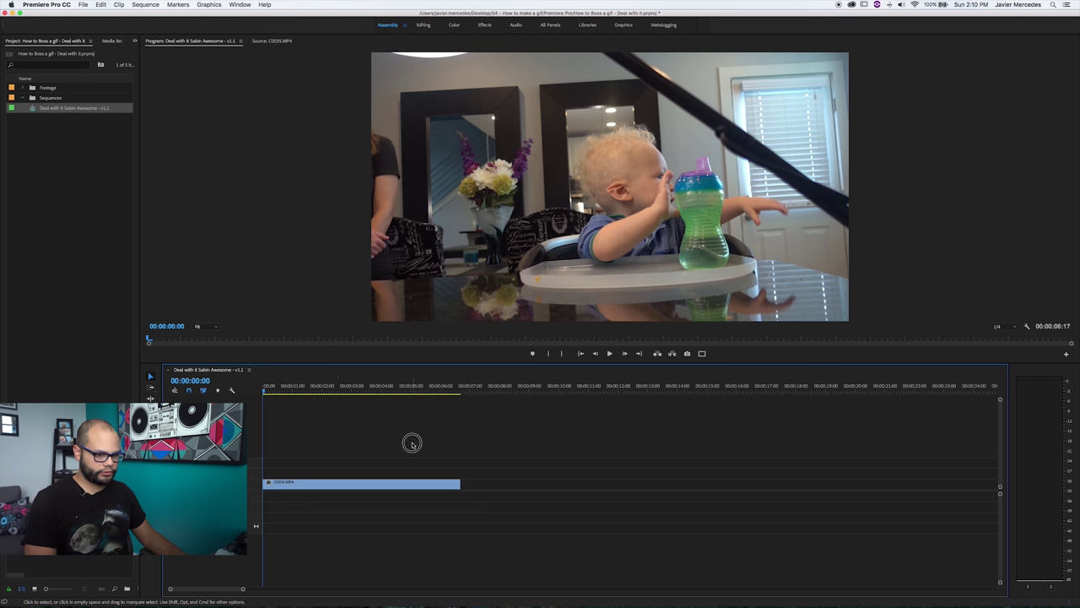
# Play the sequence up to the frame with the sunglasses on at 00:00:04:17 and select the C0035.MP4 clip
pyautogui.press('space')
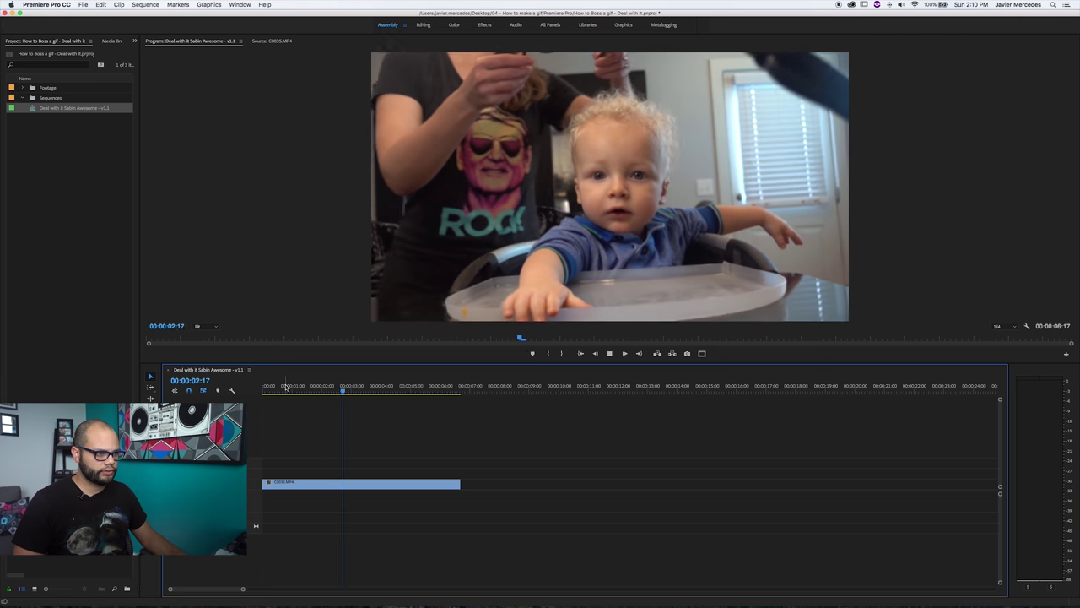
pyautogui.press('space')
pyautogui.click(422, 483)
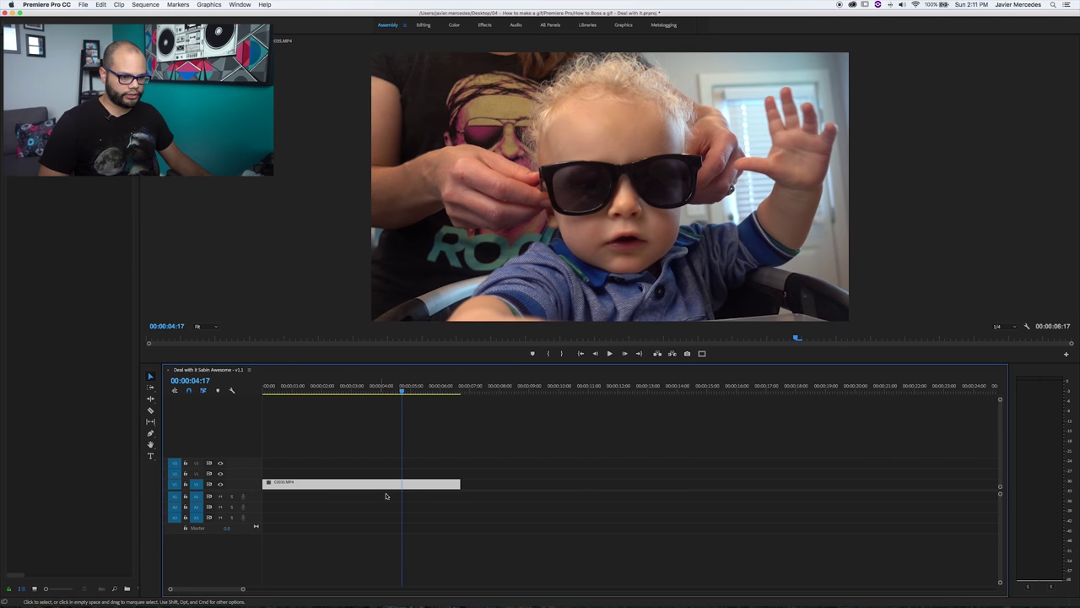
# Try splitting the C0035.MP4 clip with the Razor tool at the playhead, and undo the cut
pyautogui.click(150, 410)
pyautogui.click(399, 480)
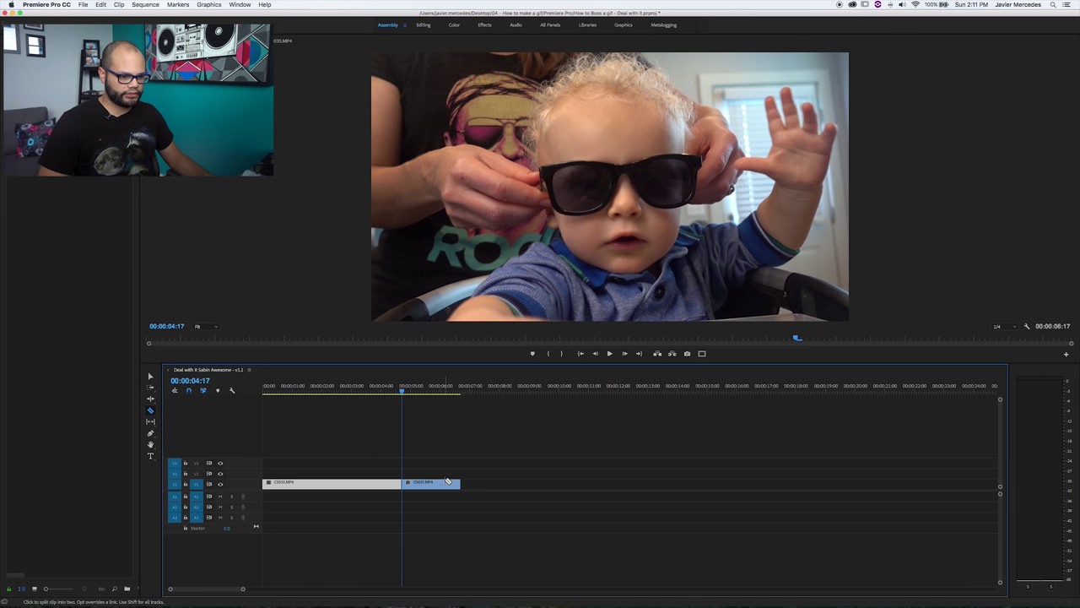
pyautogui.press('super+z')
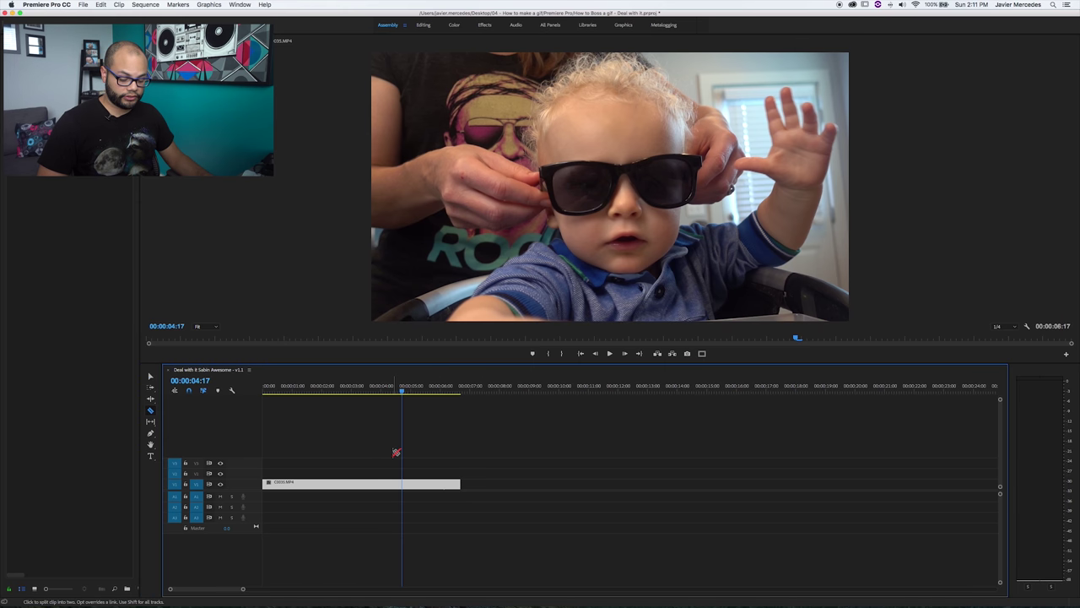
# Return to the Selection tool and add an edit to the C0035.MP4 clip at 00:00:04:17
pyautogui.press('v')
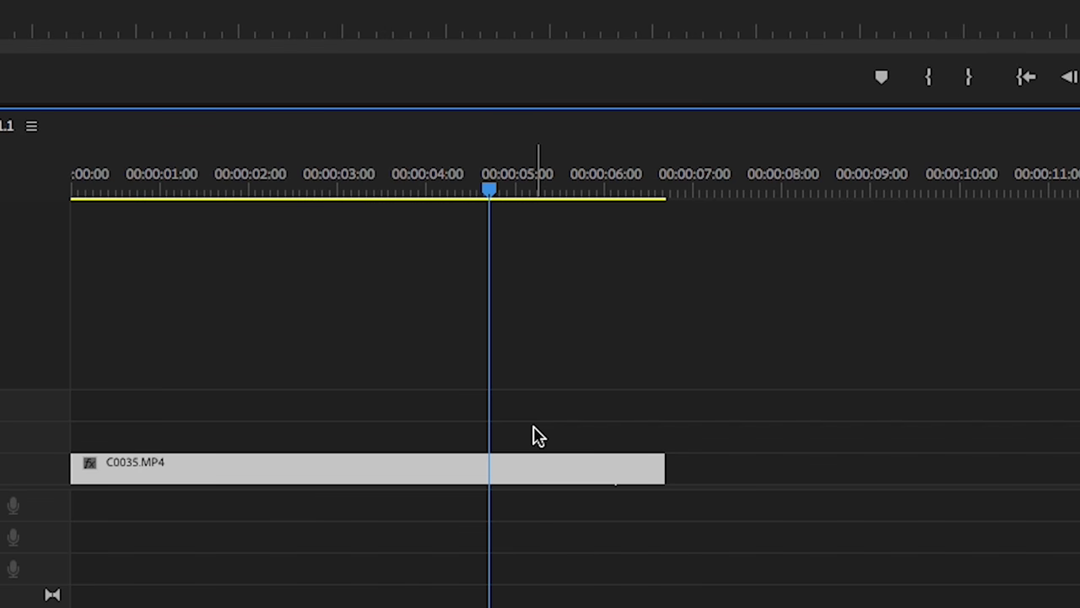
pyautogui.hotkey('ctrl', 'k')
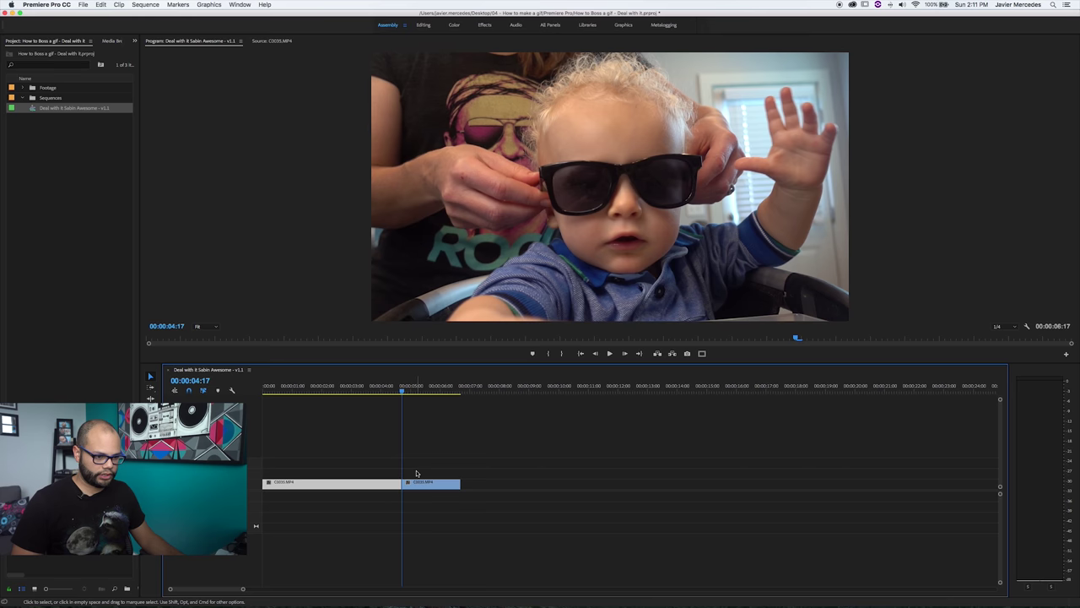
# Look up the Add Edit command in the keyboard shortcut settings and check which key it is assigned to
pyautogui.press('super+alt+k')
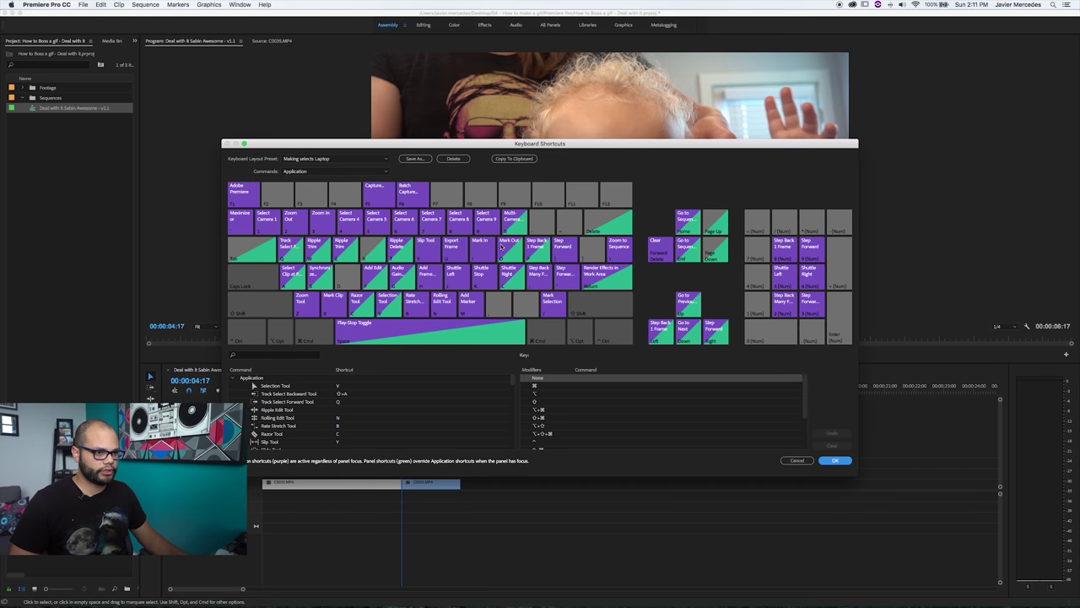
pyautogui.moveTo(408, 142); pyautogui.dragTo(486, 129)
pyautogui.click(346, 342)
pyautogui.write('add ed')
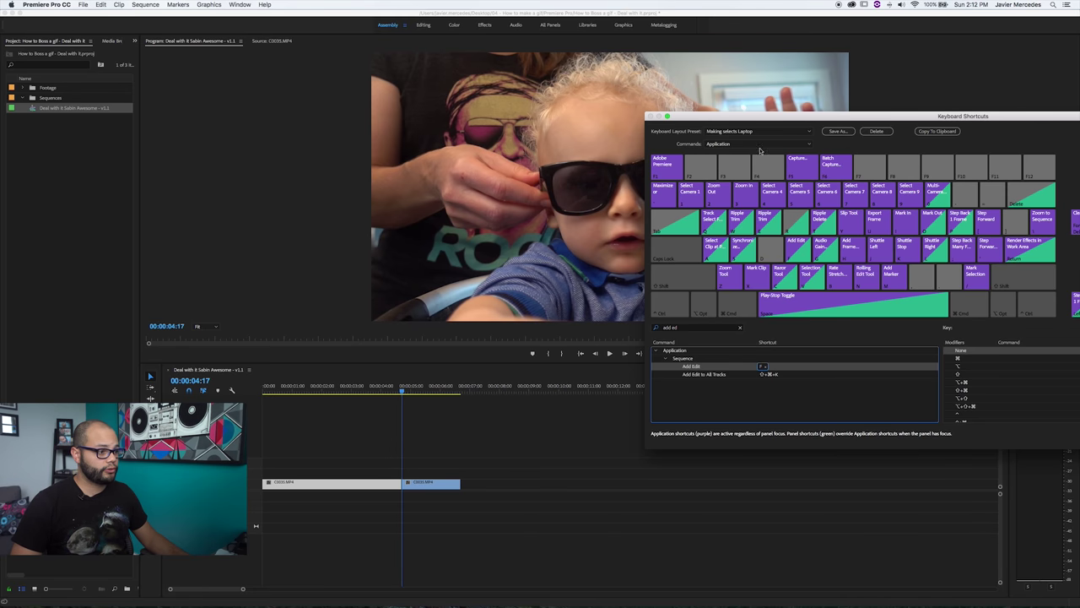
pyautogui.moveTo(789, 121); pyautogui.dragTo(572, 128)
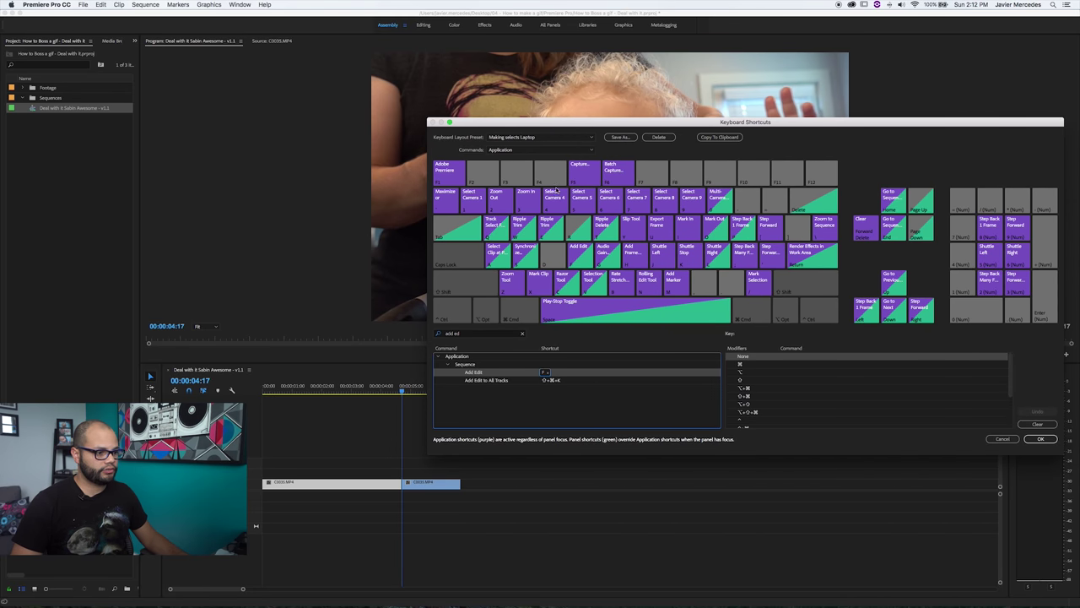
pyautogui.click(1041, 439)
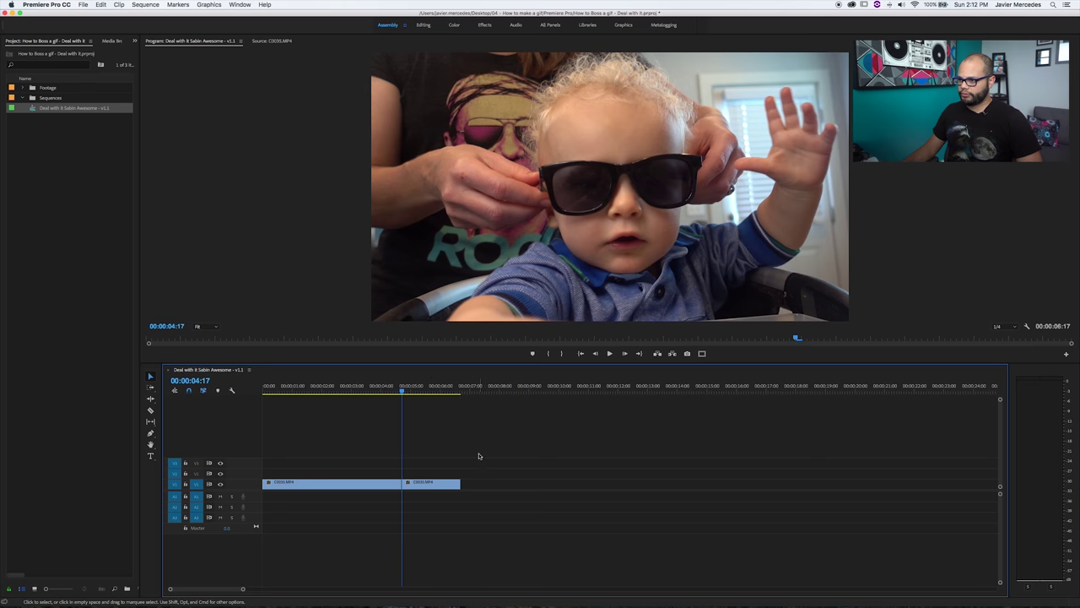
# Add a frame hold to the second C0035.MP4 segment and play it back to check the freeze
pyautogui.rightClick(418, 485)
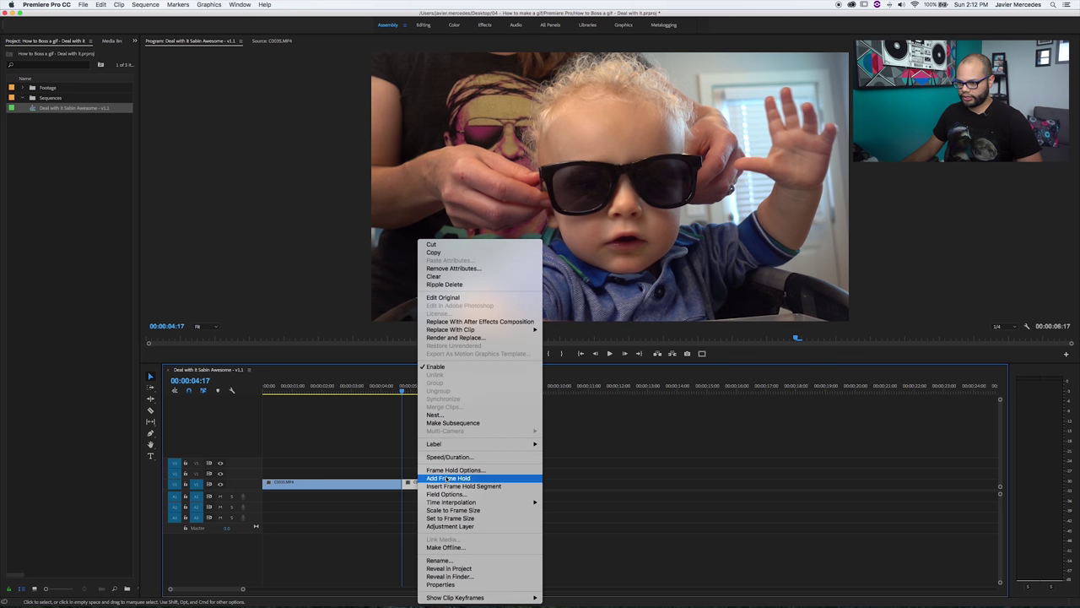
pyautogui.click(448, 479)
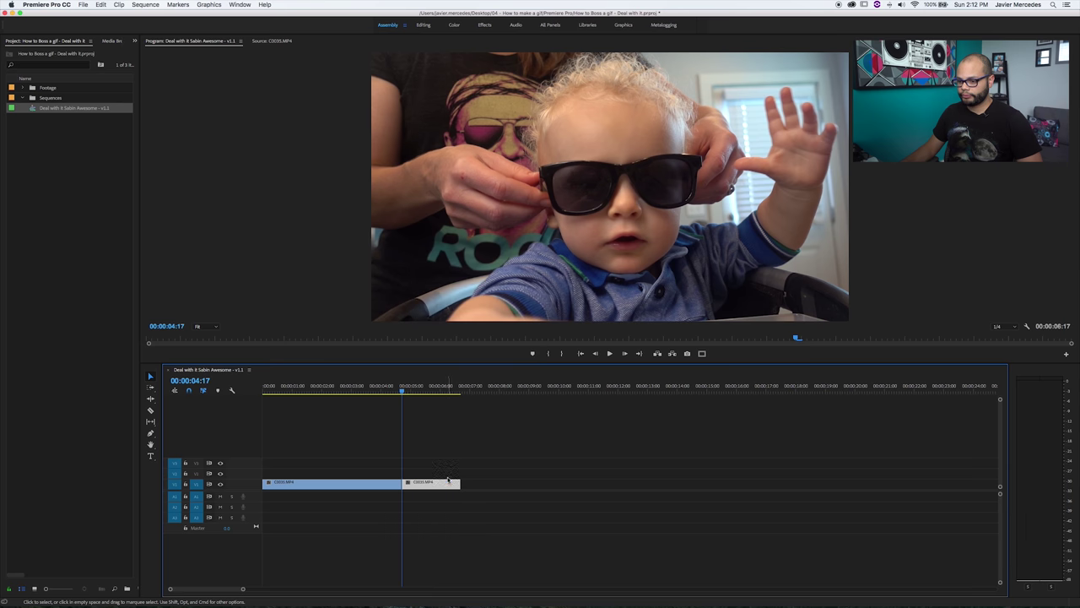
pyautogui.press('space')
pyautogui.click(374, 391)
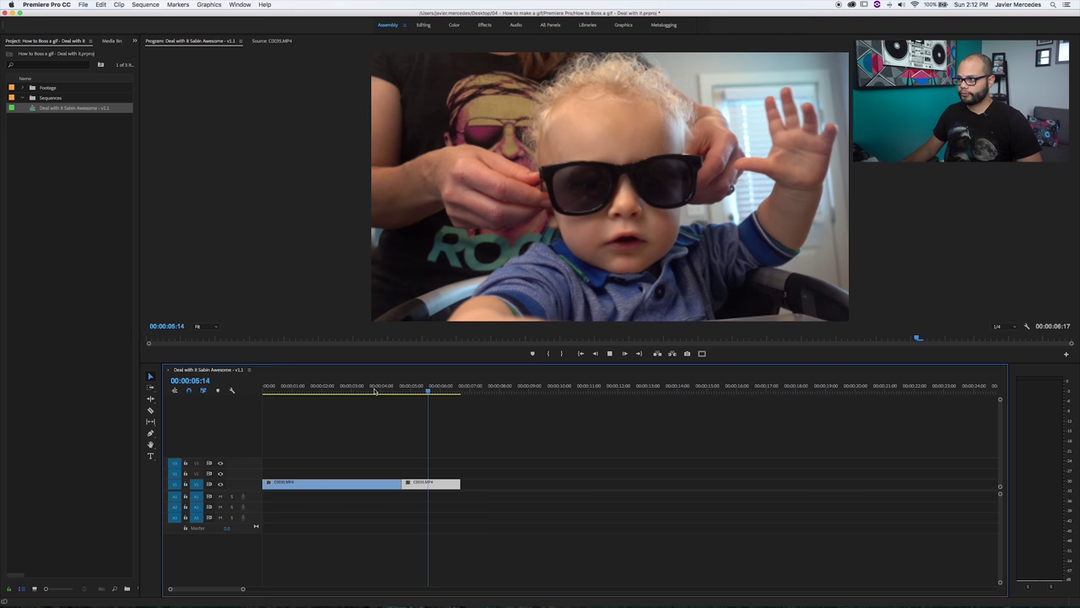
pyautogui.click(376, 389)
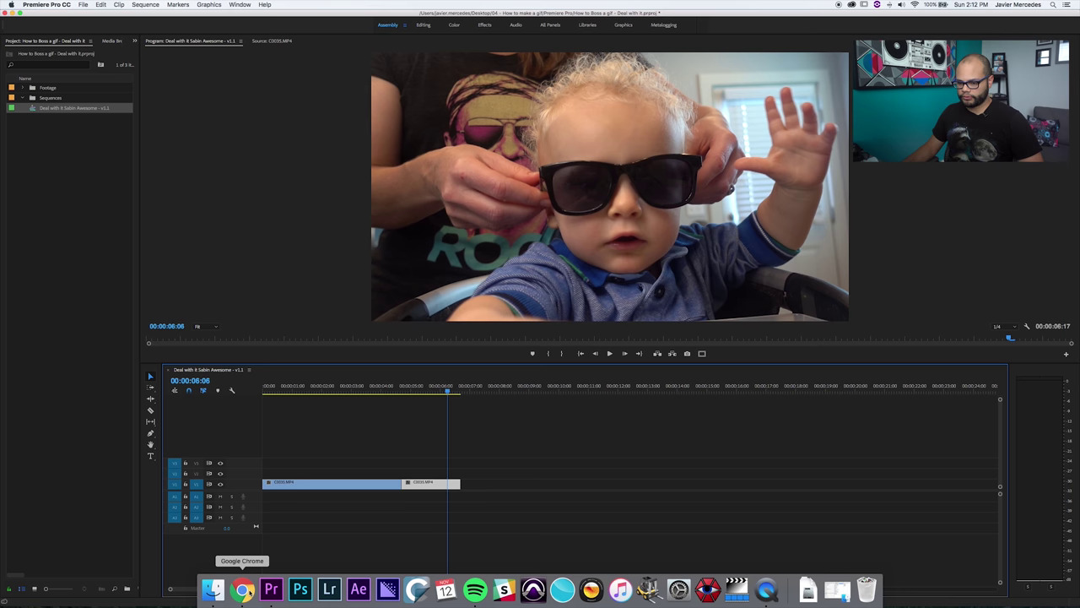
# Switch to Google Chrome, search for "deal with it png" and open the pixel sunglasses image results
pyautogui.click(243, 589)
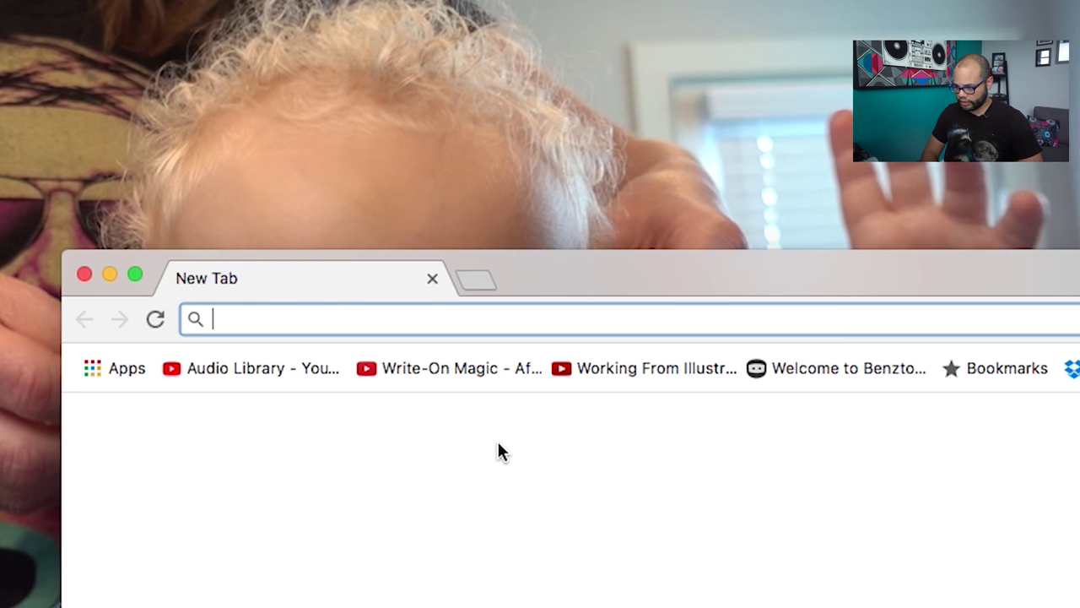
pyautogui.write('deal with it')
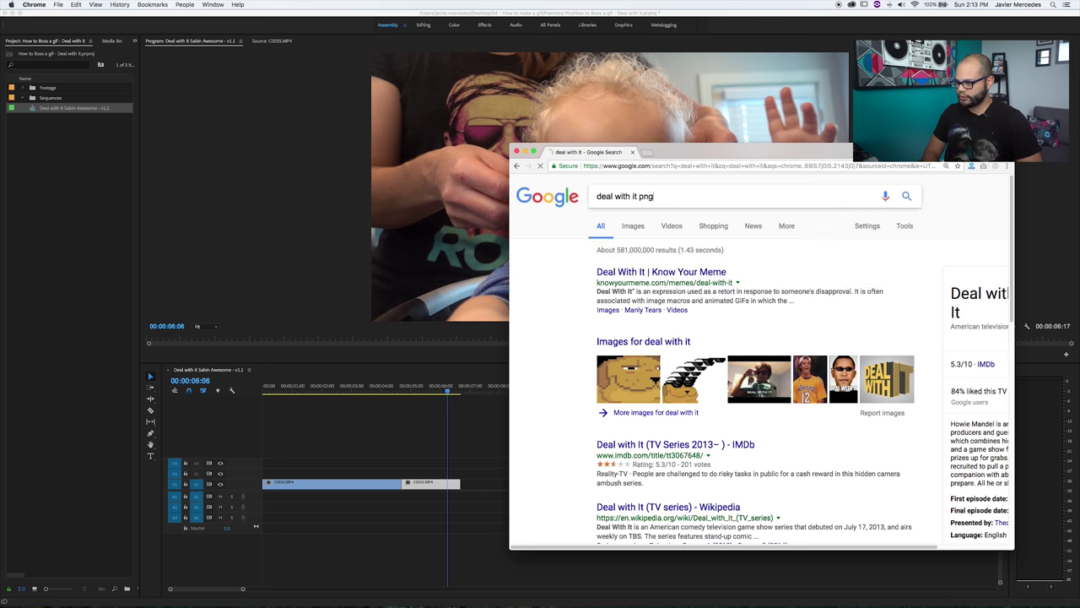
pyautogui.press('Return')
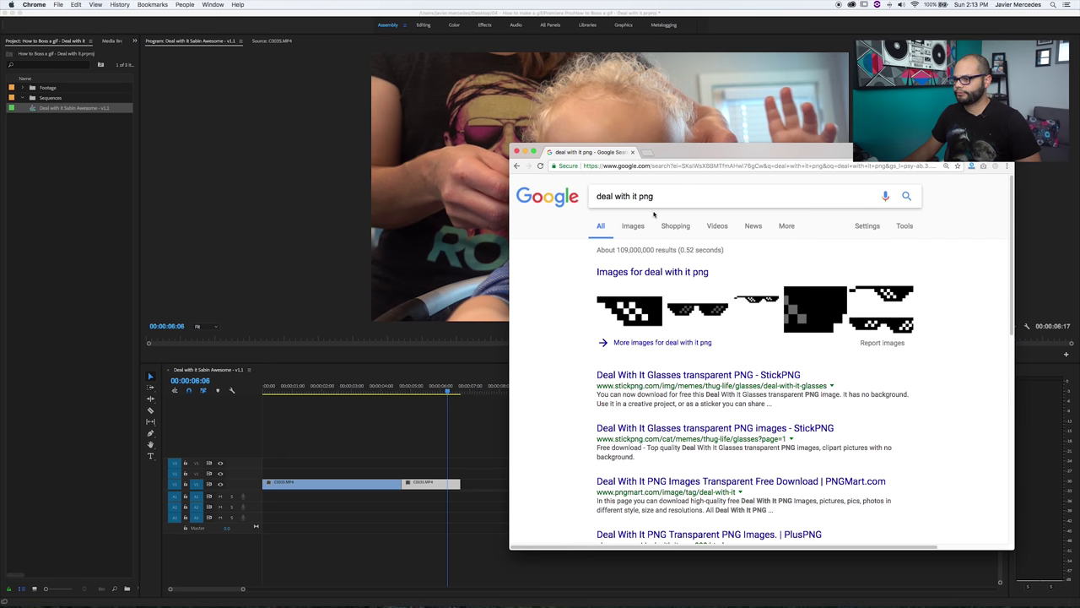
pyautogui.click(599, 310)
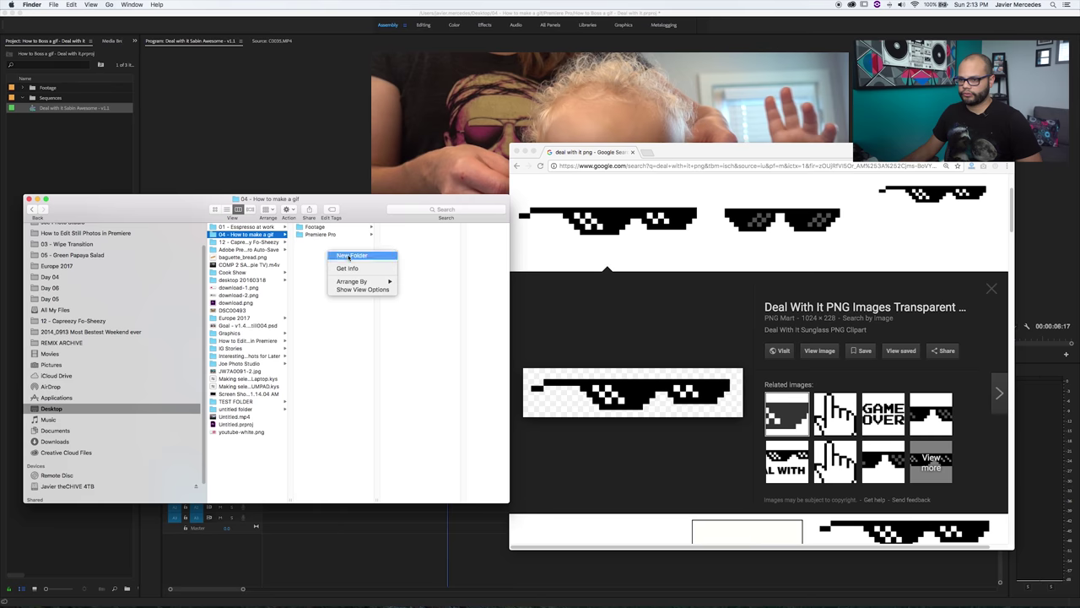
# Create a "Graphics" folder in "04 - How to make a gif" and save the transparent pixel sunglasses PNG into it
pyautogui.click(351, 255)
pyautogui.write('Graphics')
pyautogui.press('Return')
pyautogui.click(525, 388)
pyautogui.moveTo(644, 404); pyautogui.dragTo(449, 270)
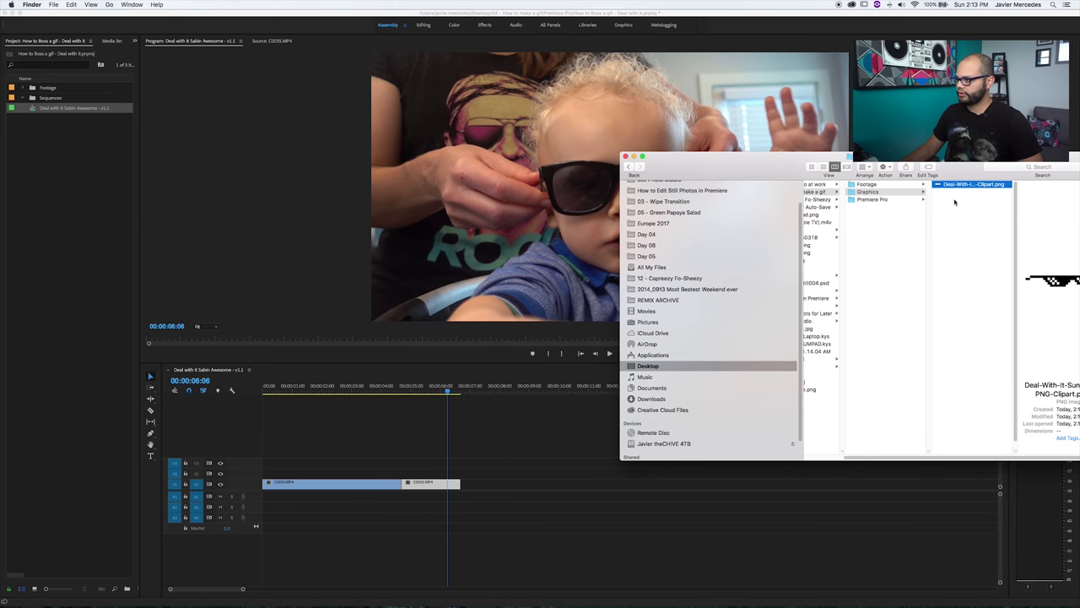
# Place the sunglasses PNG on the track above the frozen segment, starting at the cut, and preview it at 00:00:05:07
pyautogui.moveTo(952, 190); pyautogui.dragTo(406, 475)
pyautogui.click(422, 388)
pyautogui.click(420, 387)
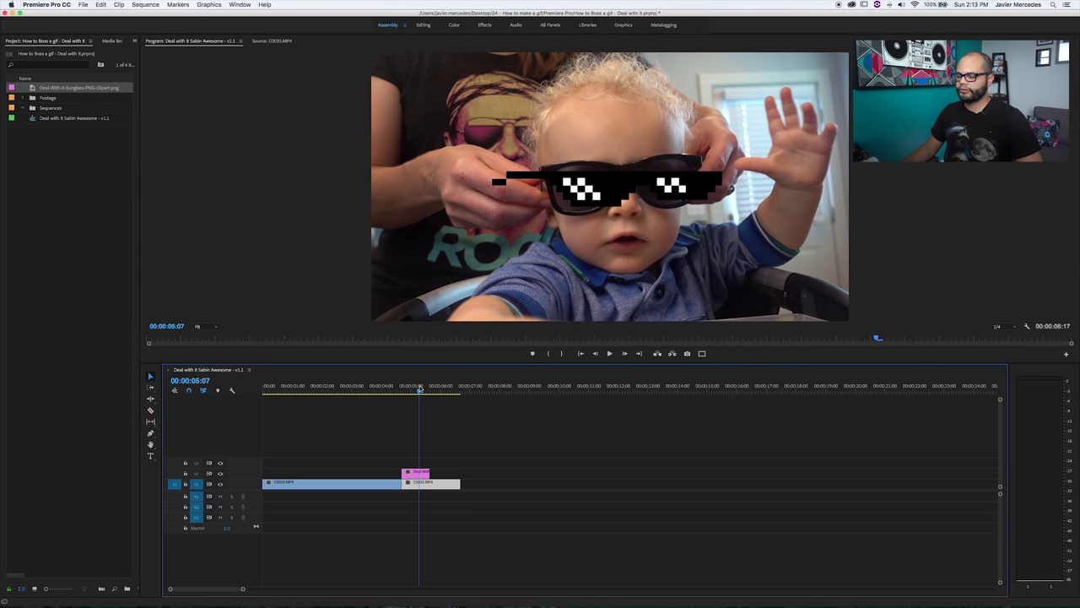
# Bring up the sunglasses clip's effect settings at 00:00:05:07 and set its horizontal position to 907 to line up with the child's eyes
pyautogui.moveTo(422, 393)
pyautogui.mouseDown()
pyautogui.moveTo(391, 389)
pyautogui.moveTo(413, 389)
pyautogui.mouseUp()
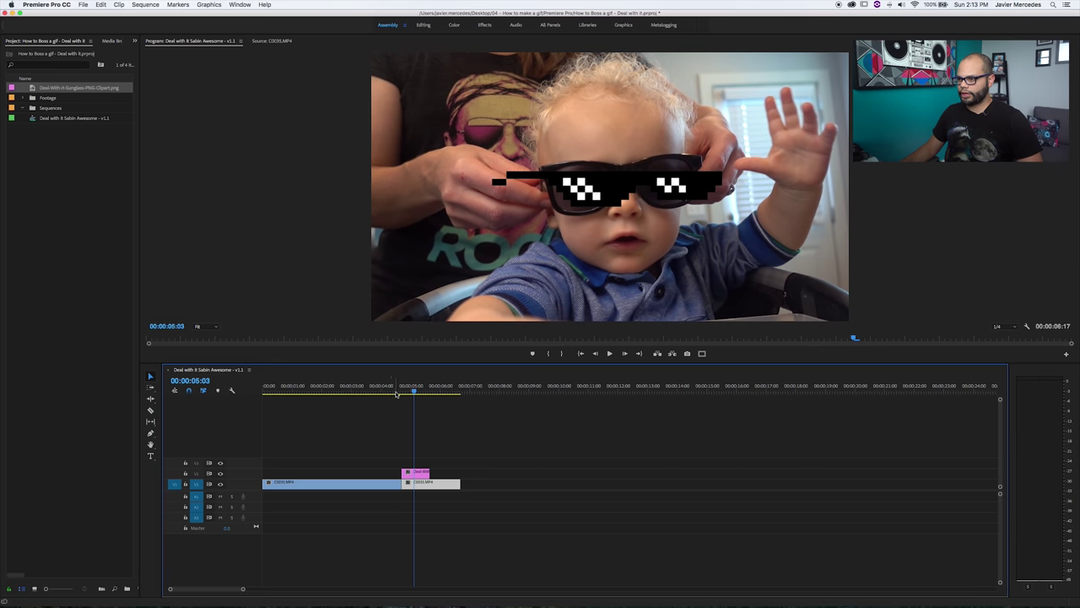
pyautogui.click(420, 474)
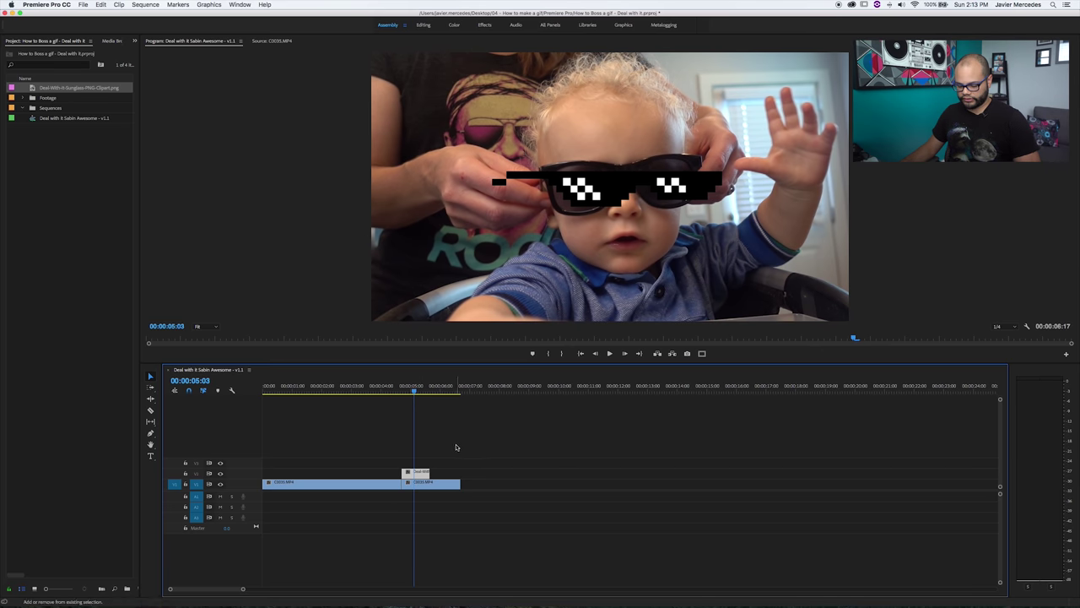
pyautogui.hotkey('shift', '5')
pyautogui.moveTo(140, 136); pyautogui.dragTo(360, 136)
pyautogui.moveTo(305, 57); pyautogui.dragTo(321, 53)
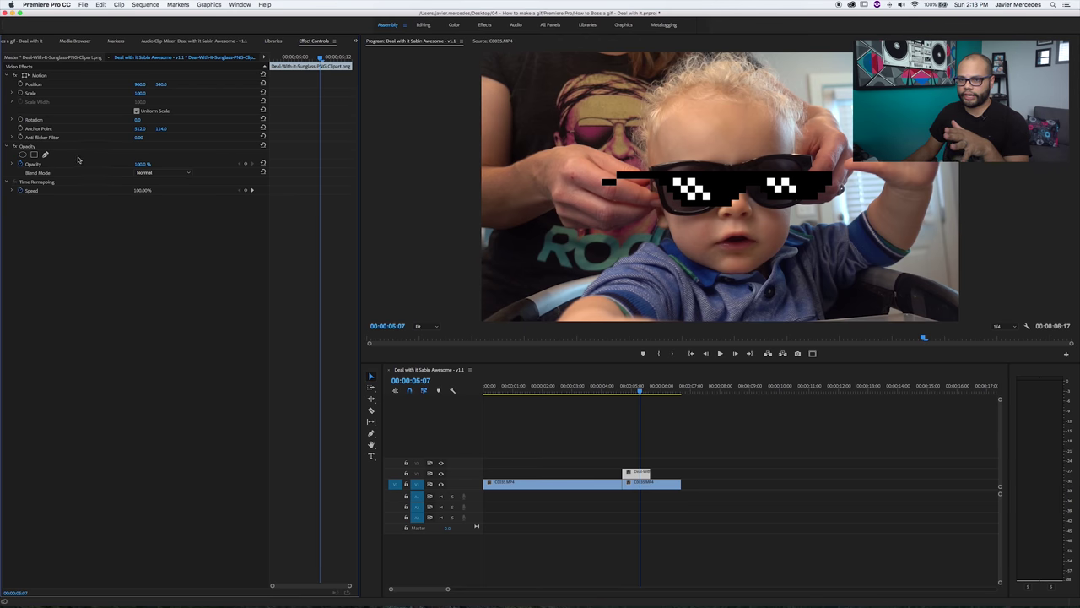
pyautogui.moveTo(139, 84); pyautogui.dragTo(131, 84)
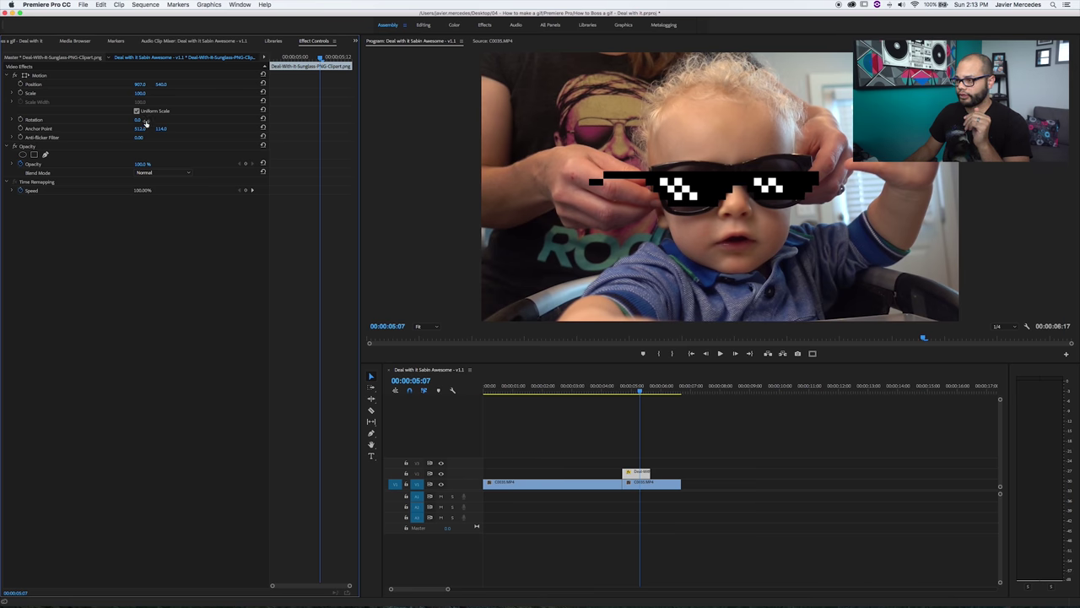
# Keyframe the sunglasses' position at 00:00:05:07, and set its vertical position to -117 at the clip's start, 00:00:04:17
pyautogui.click(21, 85)
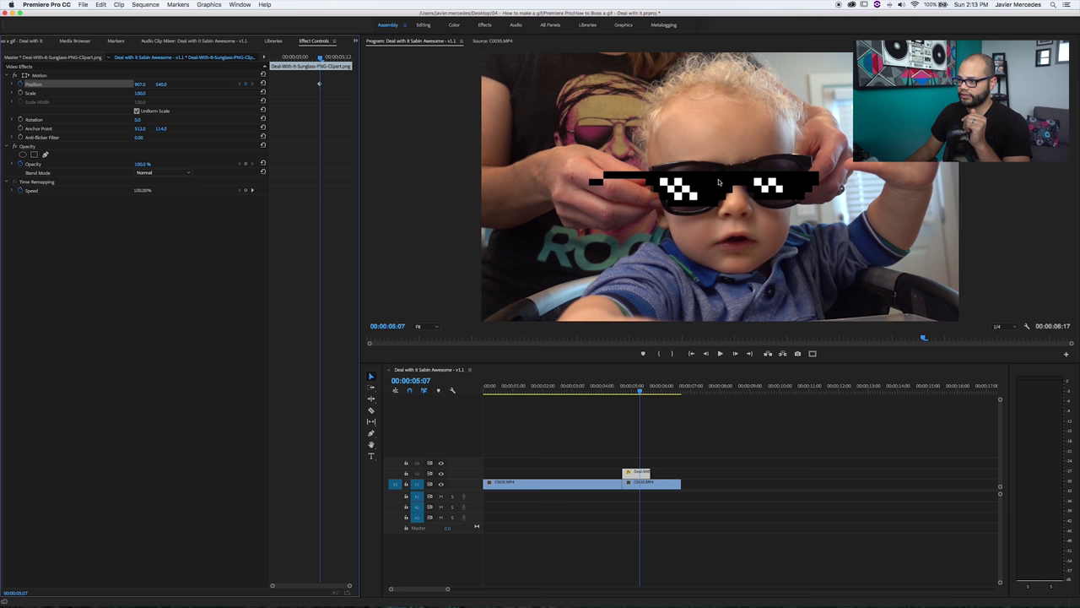
pyautogui.moveTo(320, 59); pyautogui.dragTo(228, 65)
pyautogui.moveTo(160, 87); pyautogui.dragTo(17, 87)
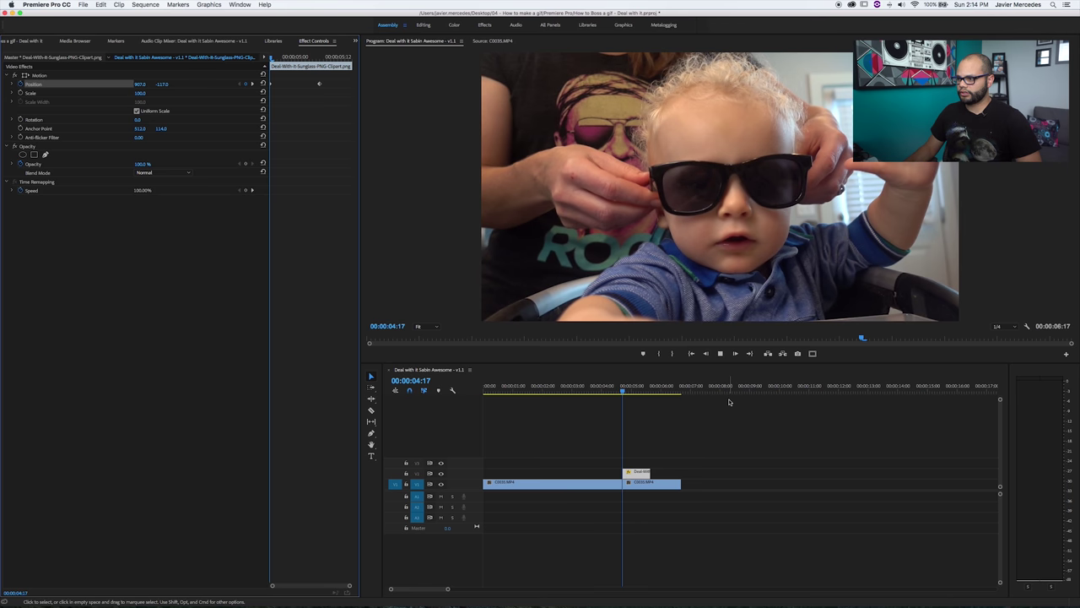
# Move the second position keyframe slightly later and play the sunglasses' drop from the start of the clip
pyautogui.click(306, 85)
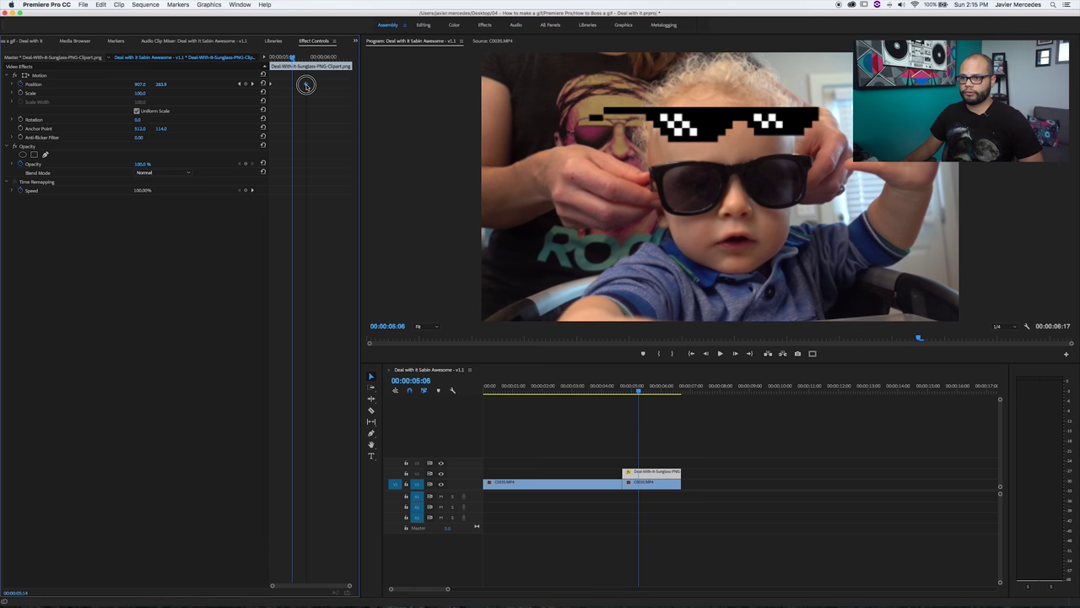
pyautogui.moveTo(305, 85); pyautogui.dragTo(309, 84)
pyautogui.click(622, 394)
pyautogui.press('space')
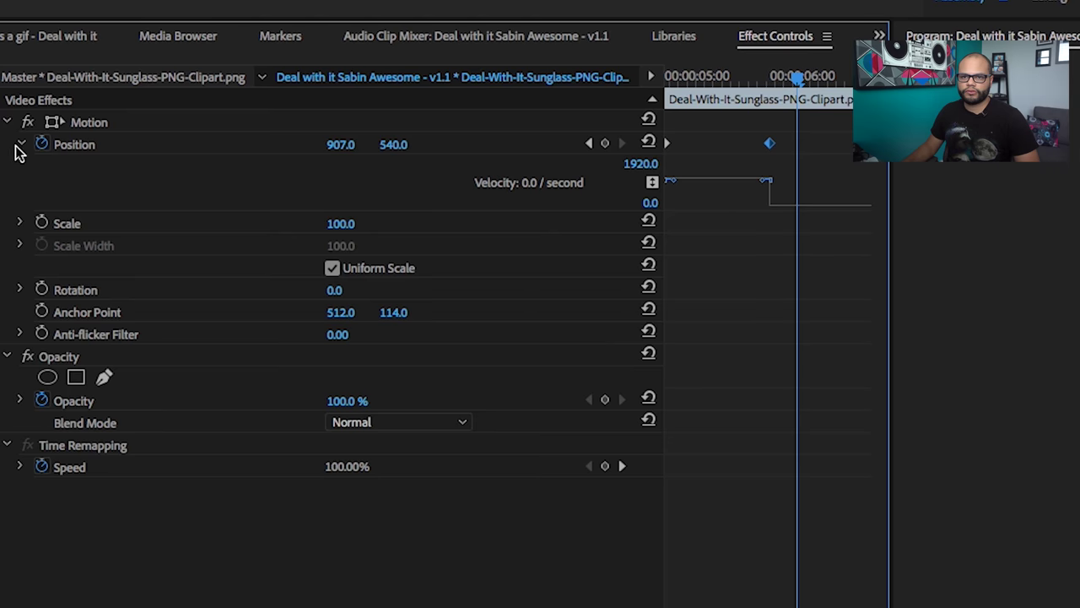
# Apply Ease In to the final position keyframe and Ease Out to the first one, using temporal interpolation
pyautogui.click(22, 146)
pyautogui.click(21, 146)
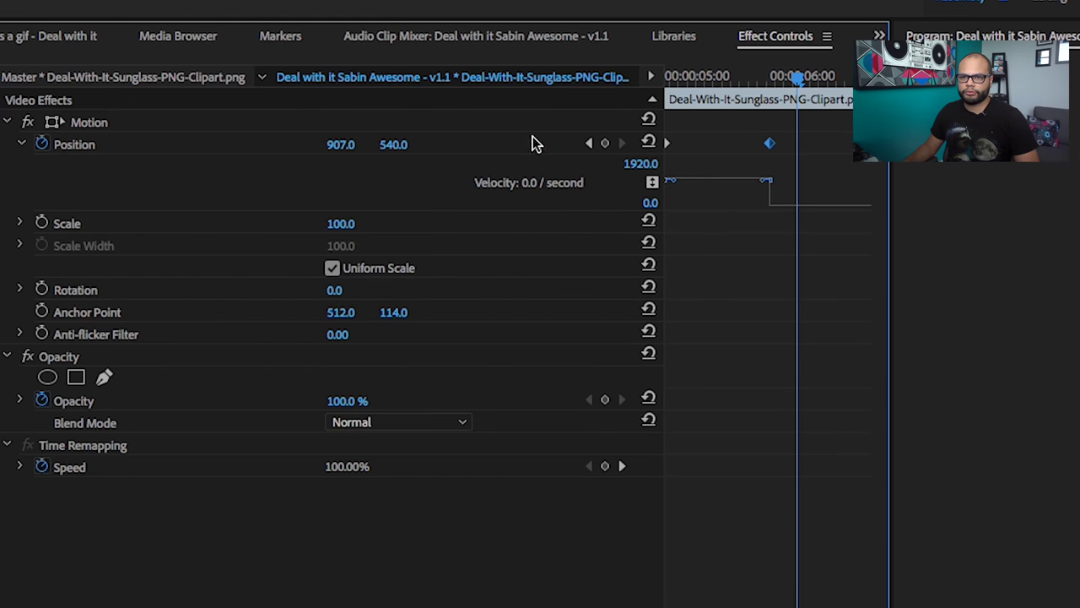
pyautogui.rightClick(769, 144)
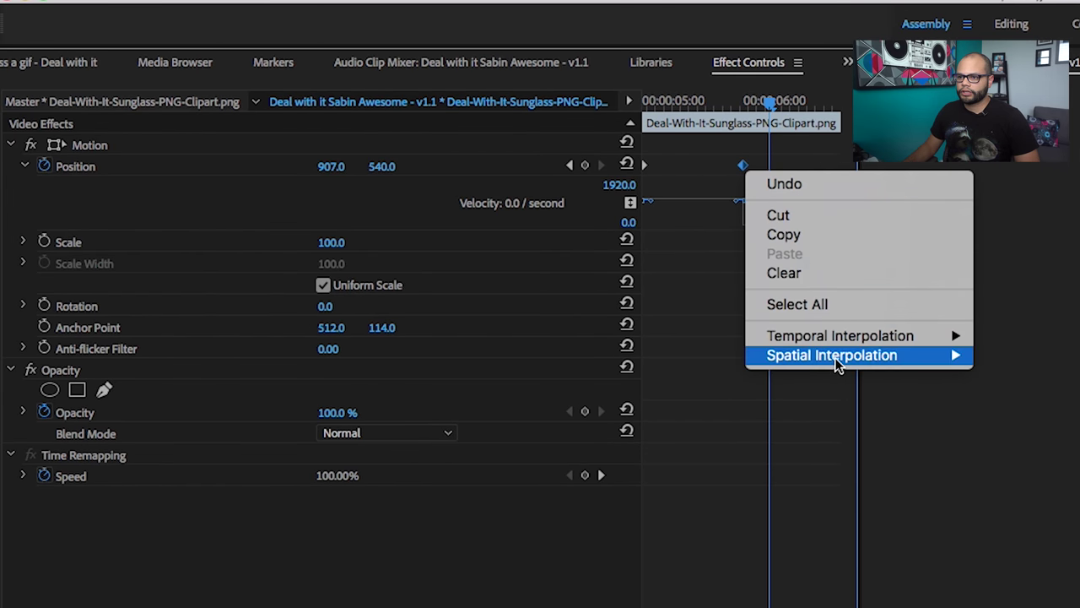
pyautogui.moveTo(875, 322)
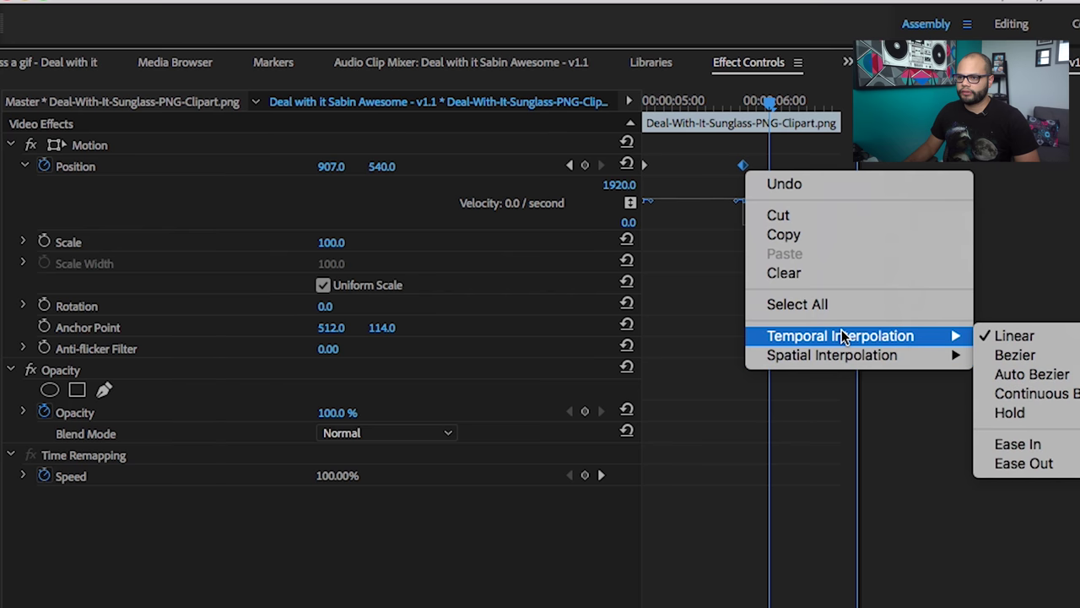
pyautogui.click(1078, 448)
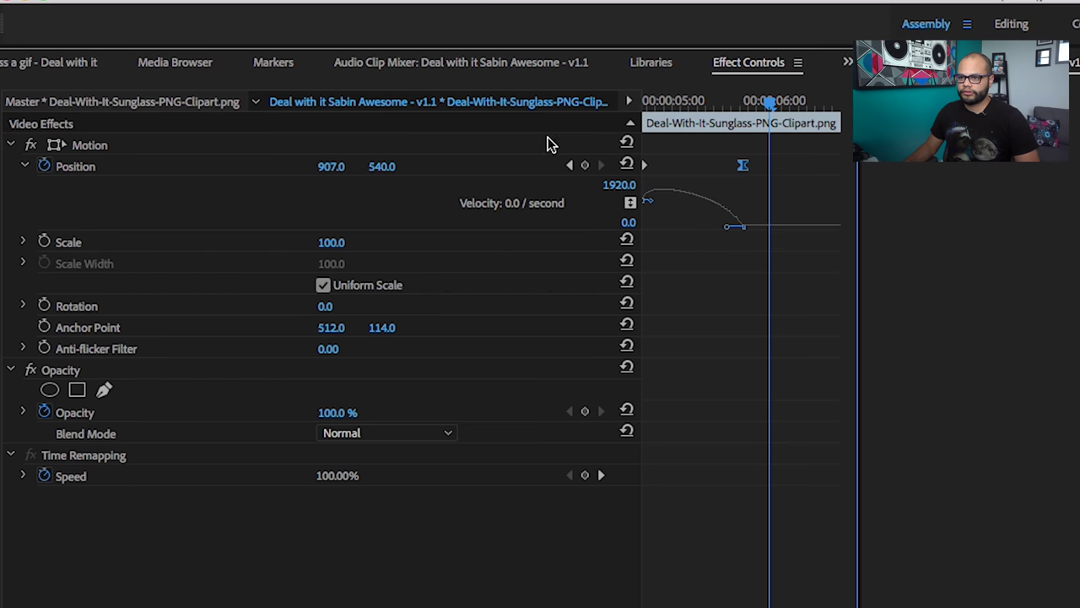
pyautogui.rightClick(648, 168)
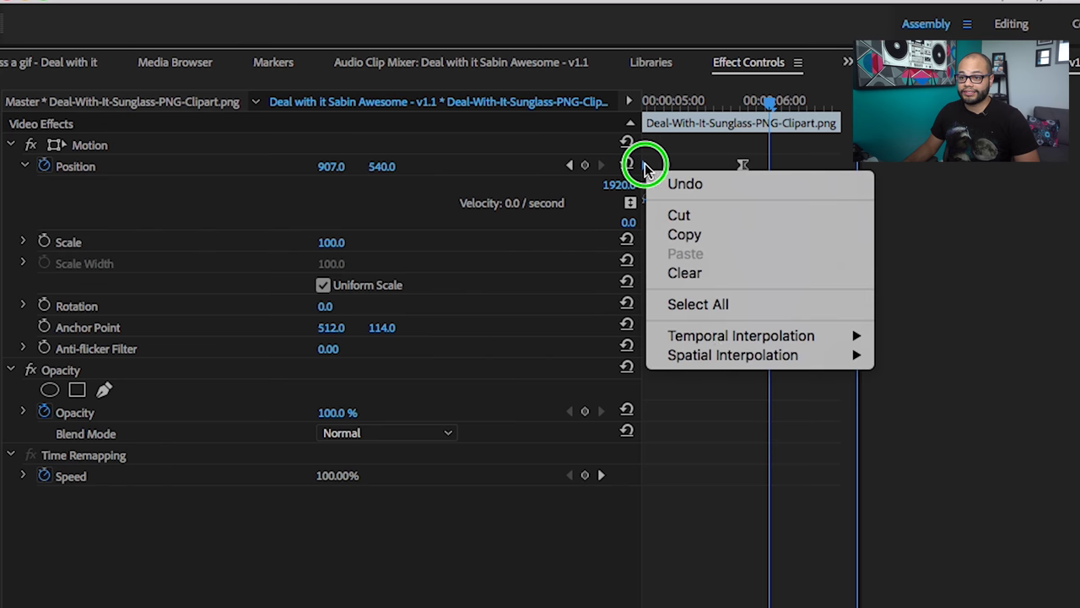
pyautogui.moveTo(724, 334)
pyautogui.click(918, 451)
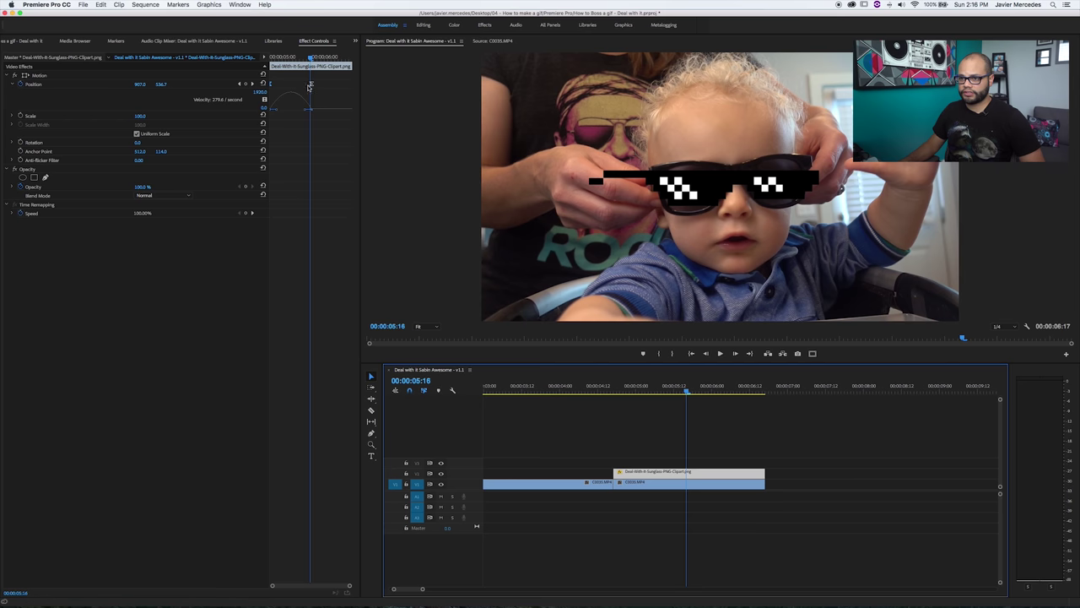
# Move the eased final position keyframe further from the first to slow the drop, and play it from 00:00:04:17
pyautogui.moveTo(310, 86); pyautogui.dragTo(271, 58)
pyautogui.click(297, 57)
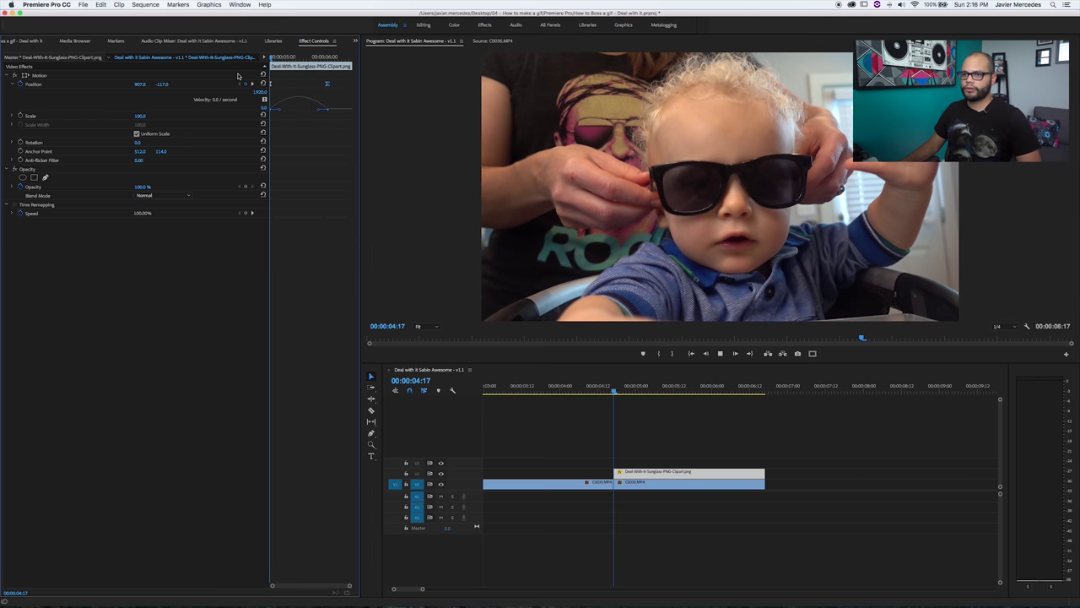
pyautogui.press('space')
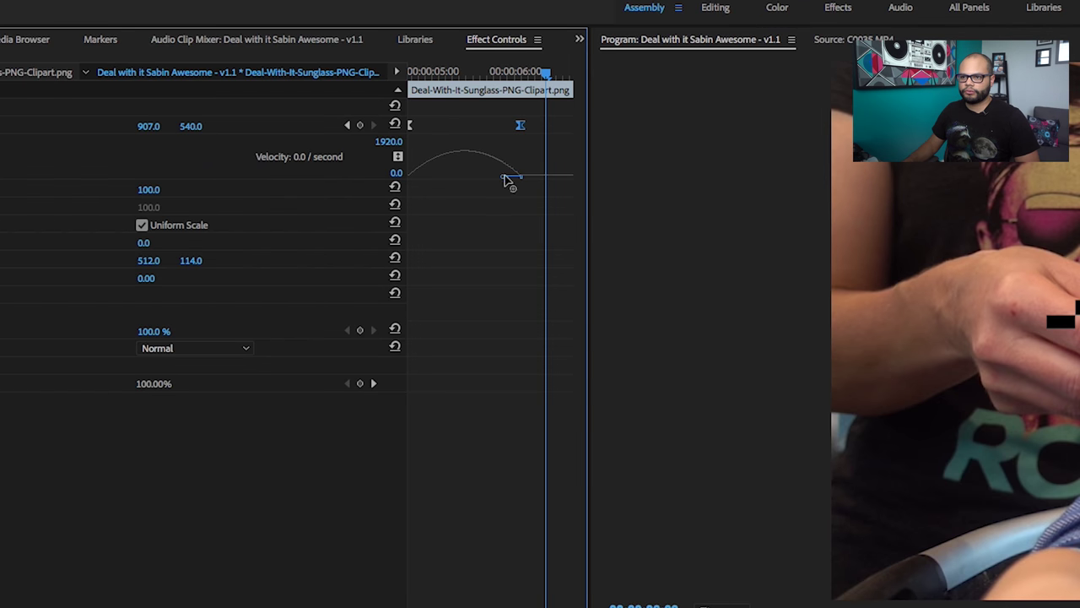
# Lengthen the final keyframe's incoming velocity handle, pull the first keyframe's outgoing handle fully in, and play the drop from the cut
pyautogui.moveTo(507, 180); pyautogui.dragTo(466, 179)
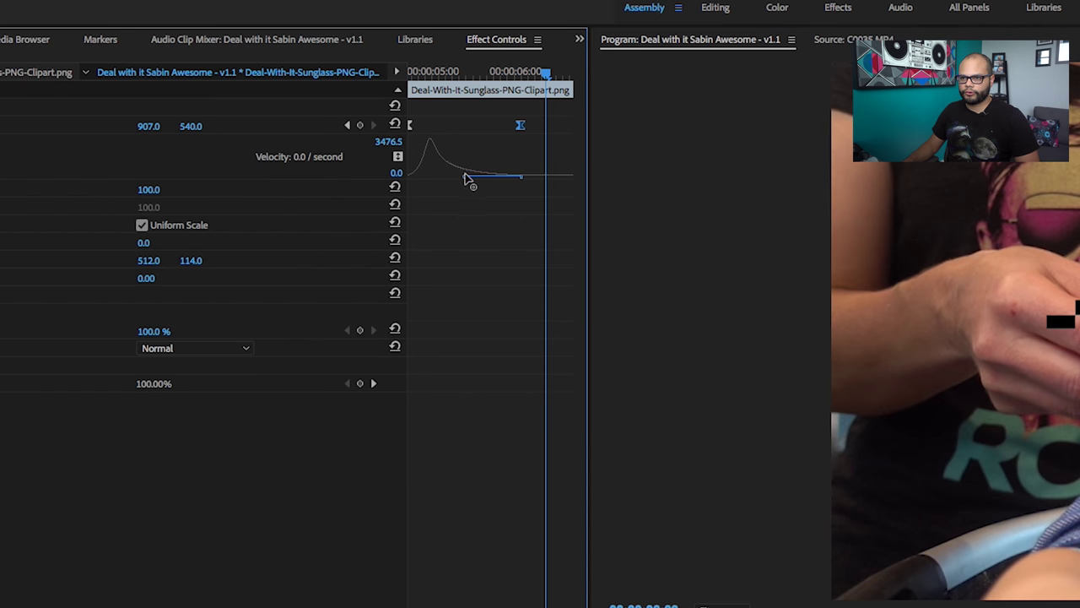
pyautogui.click(460, 178)
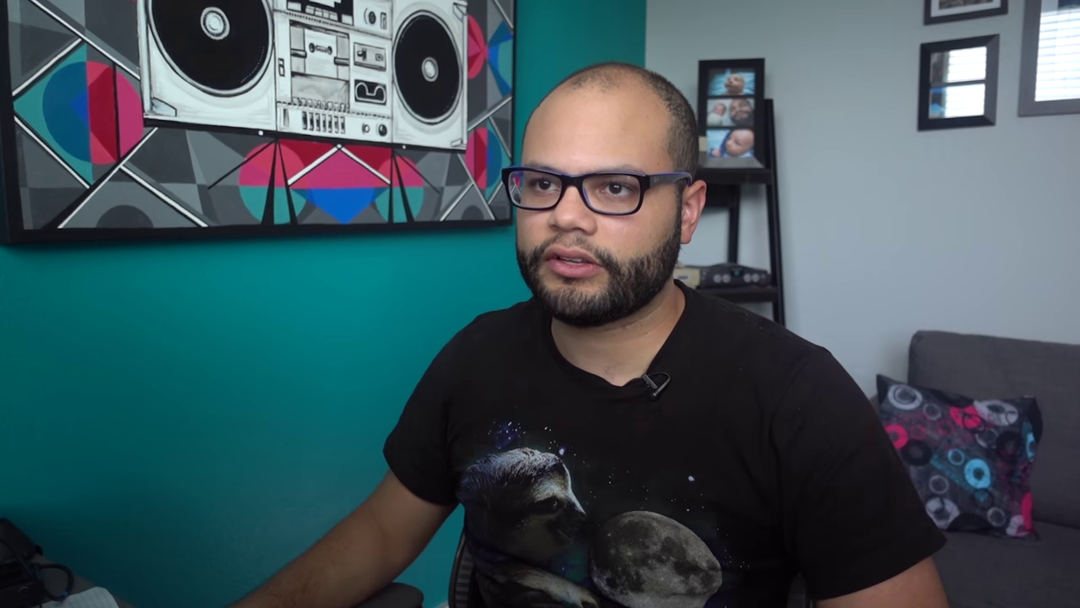
pyautogui.click(414, 125)
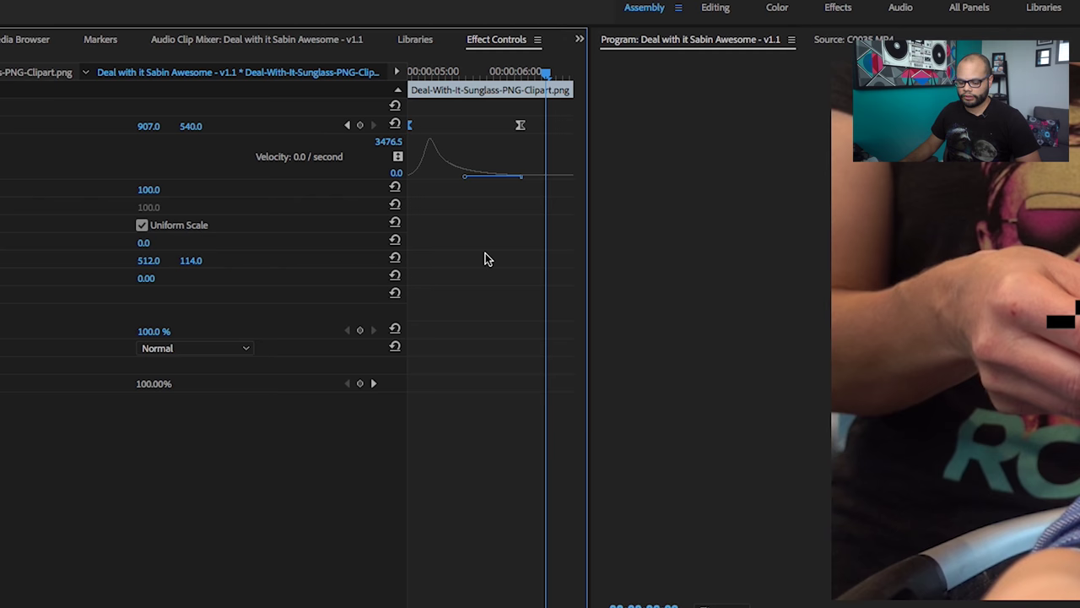
pyautogui.scroll(3, 478, 251)
pyautogui.hscroll(-3, 468, 125)
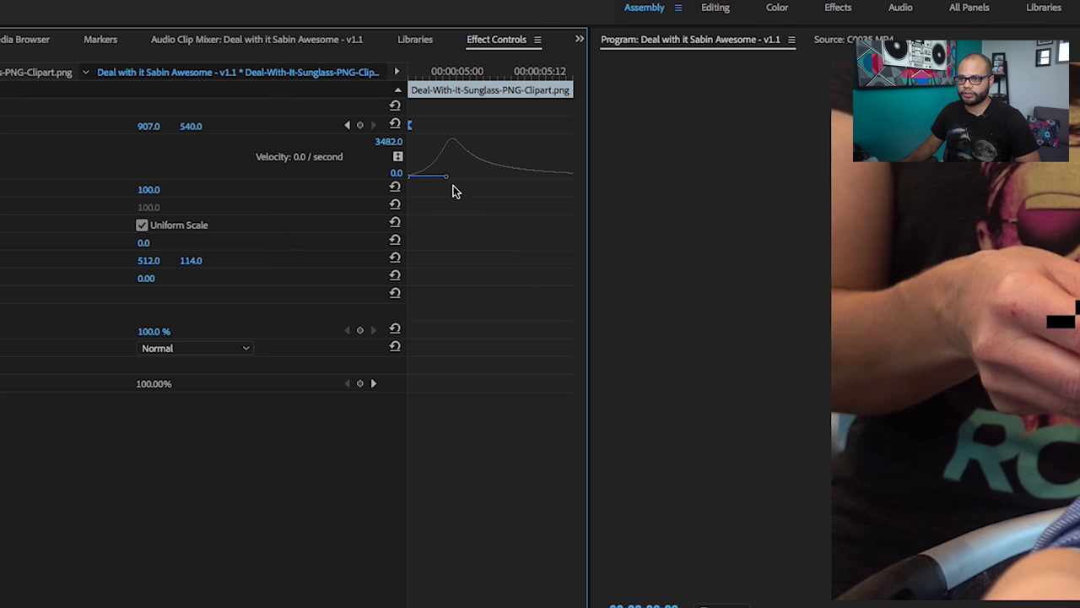
pyautogui.moveTo(446, 176); pyautogui.dragTo(398, 184)
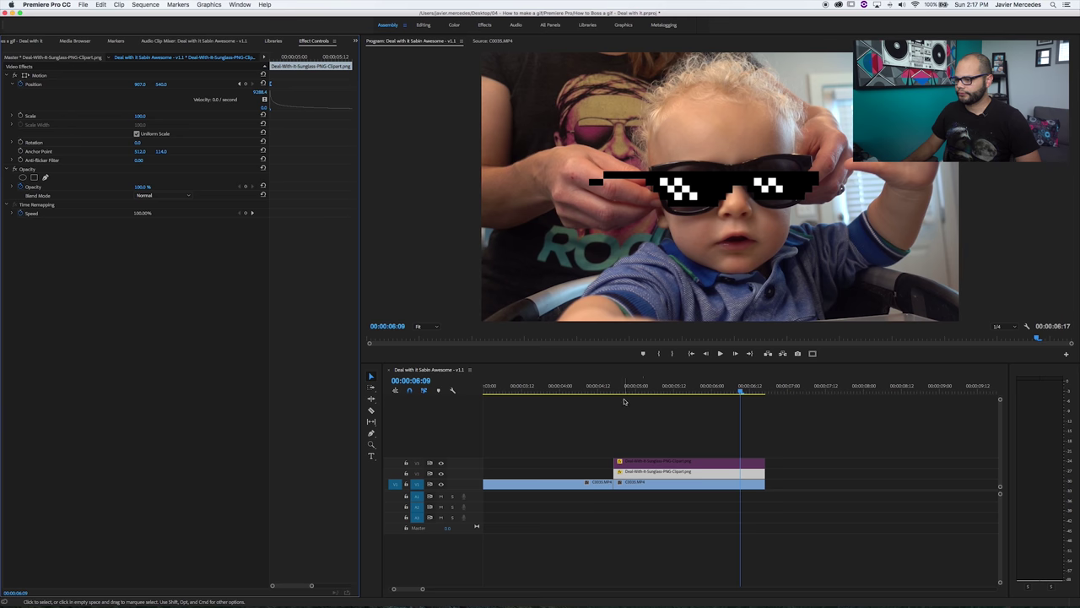
pyautogui.click(614, 389)
pyautogui.press('space')
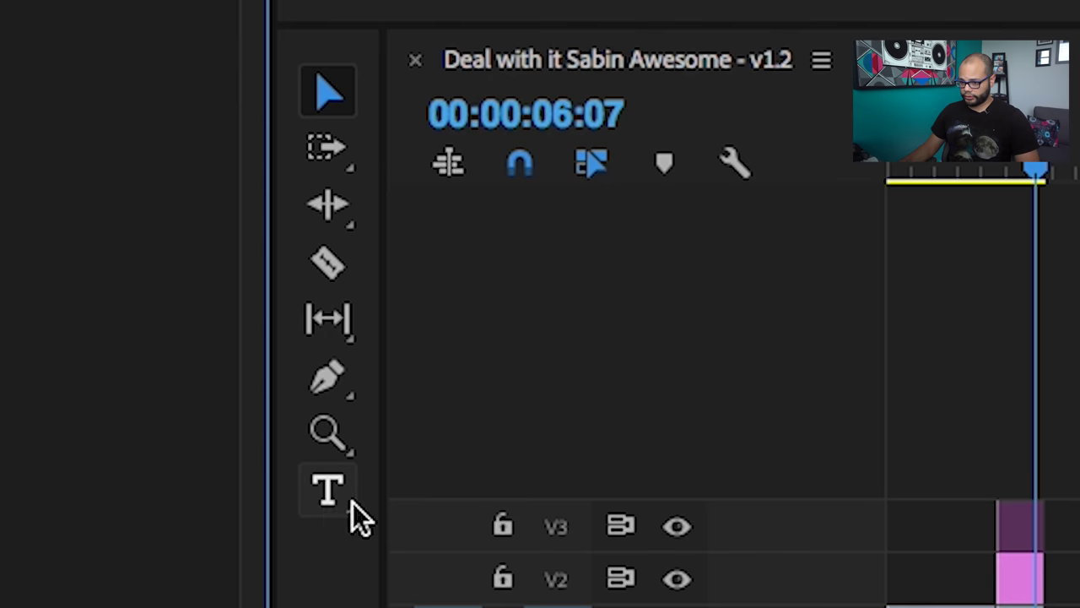
# Add the text "DEAL WITH IT" over the child's chest at 00:00:06:07 with the Type tool
pyautogui.click(329, 500)
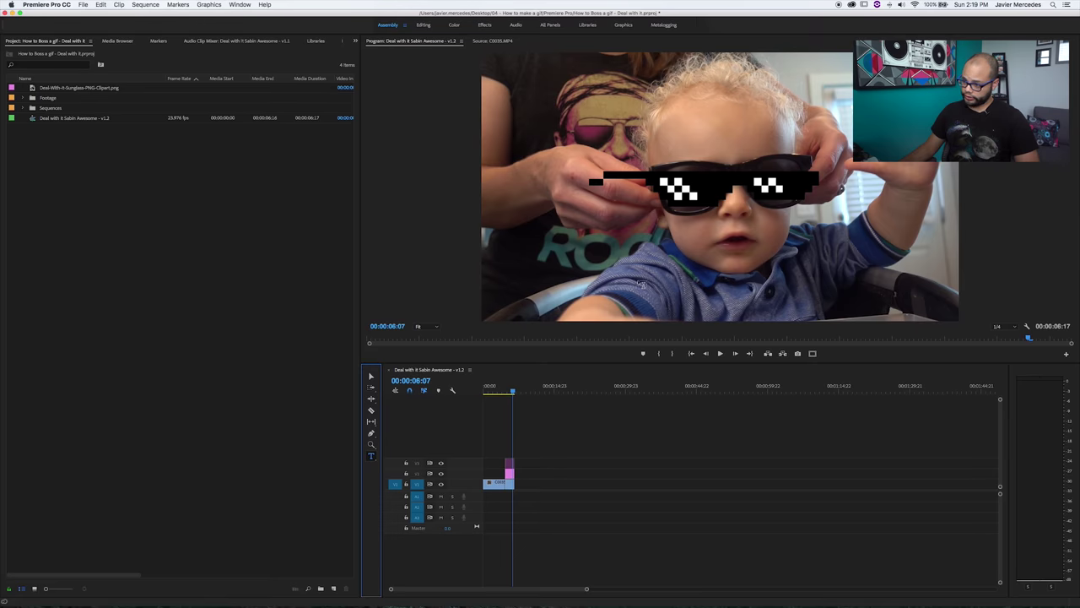
pyautogui.click(589, 265)
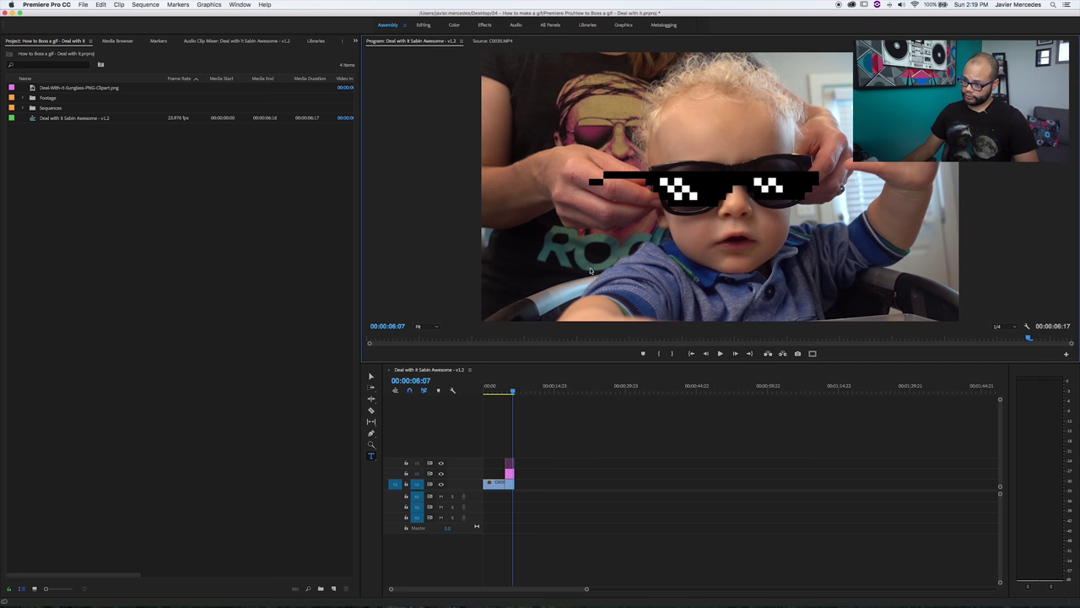
pyautogui.write('DEAL WITH IT')
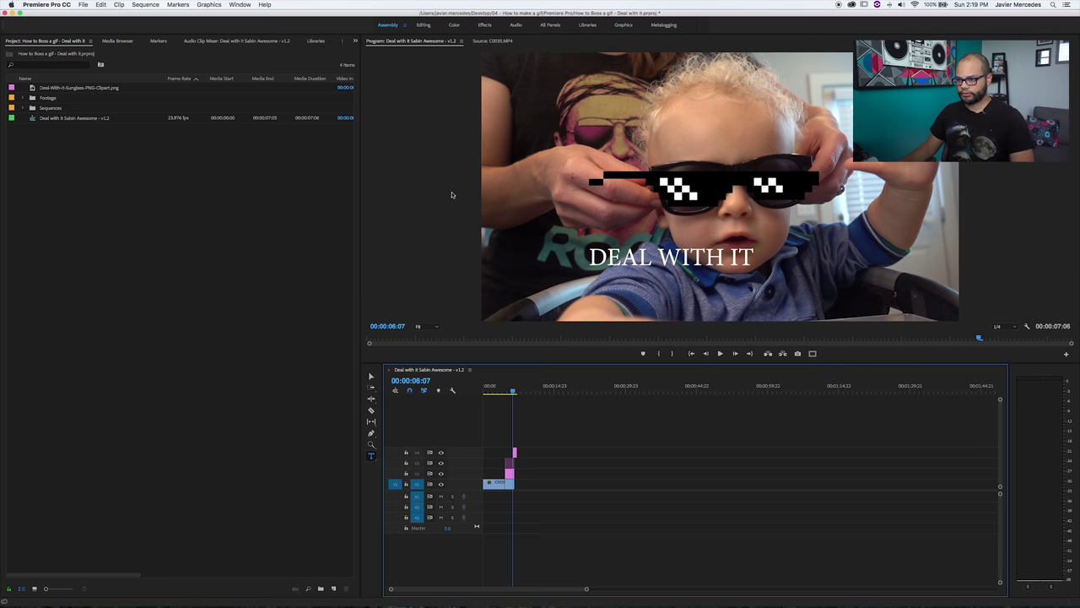
# Select the "DEAL WITH IT" text in its effect settings and change its font to Impact
pyautogui.click(322, 40)
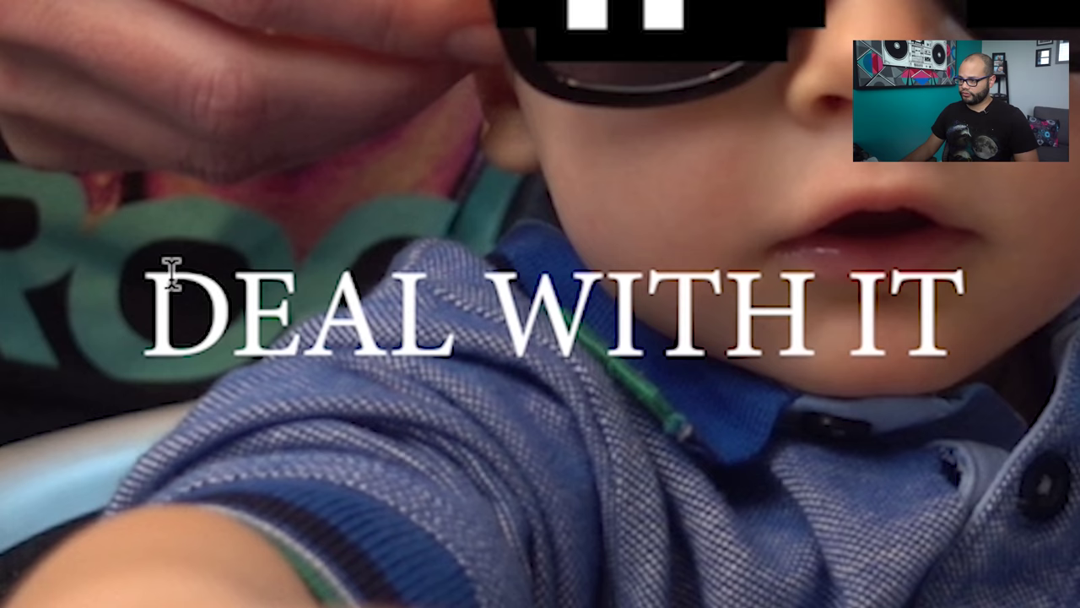
pyautogui.click(310, 306)
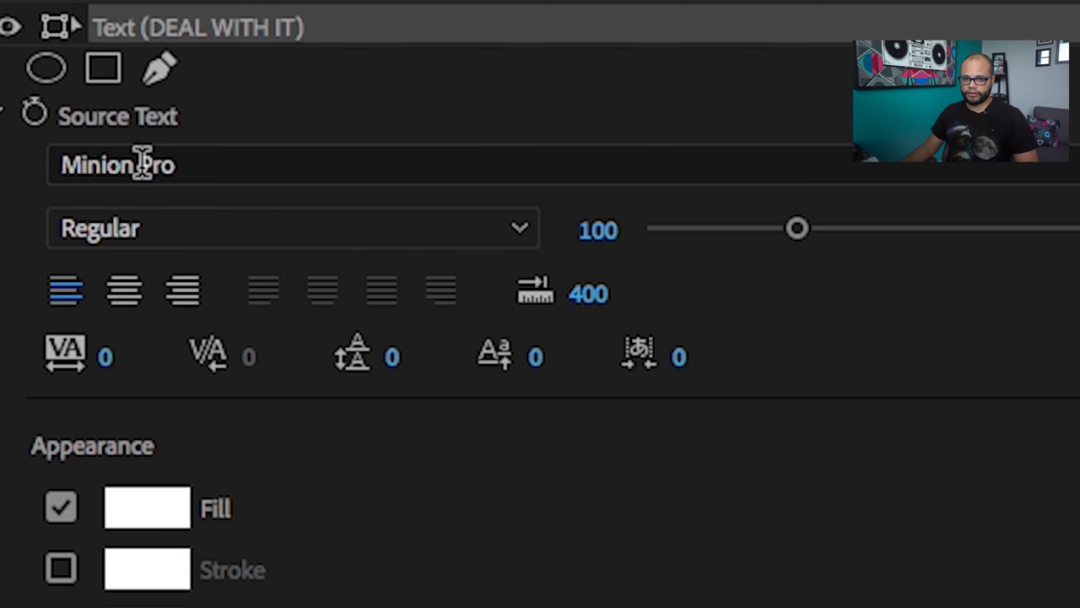
pyautogui.click(141, 161)
pyautogui.write('IMPA')
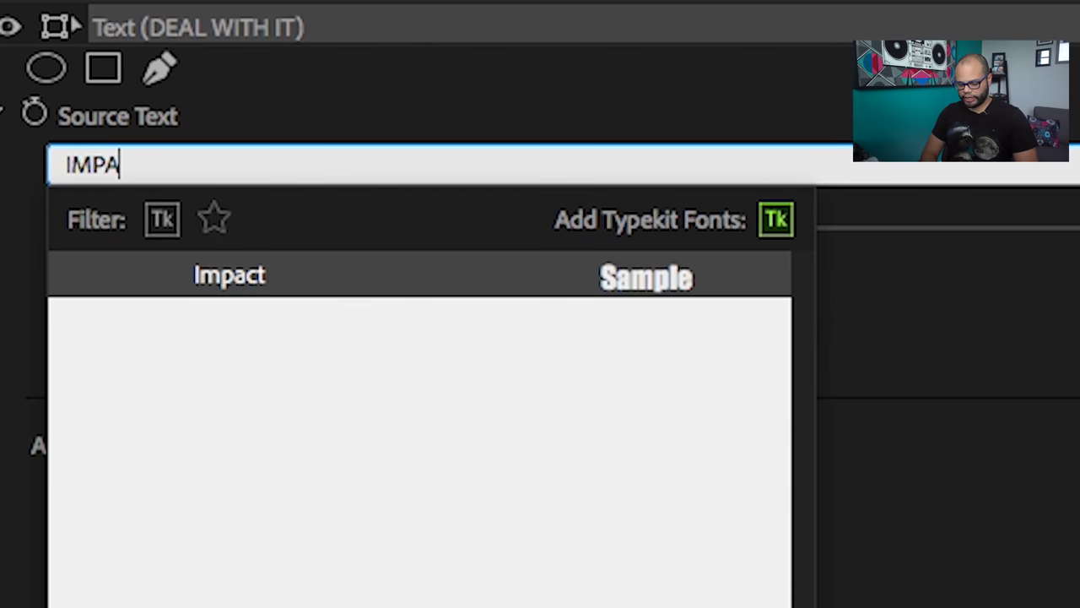
pyautogui.write('CTY')
pyautogui.press('BackSpace')
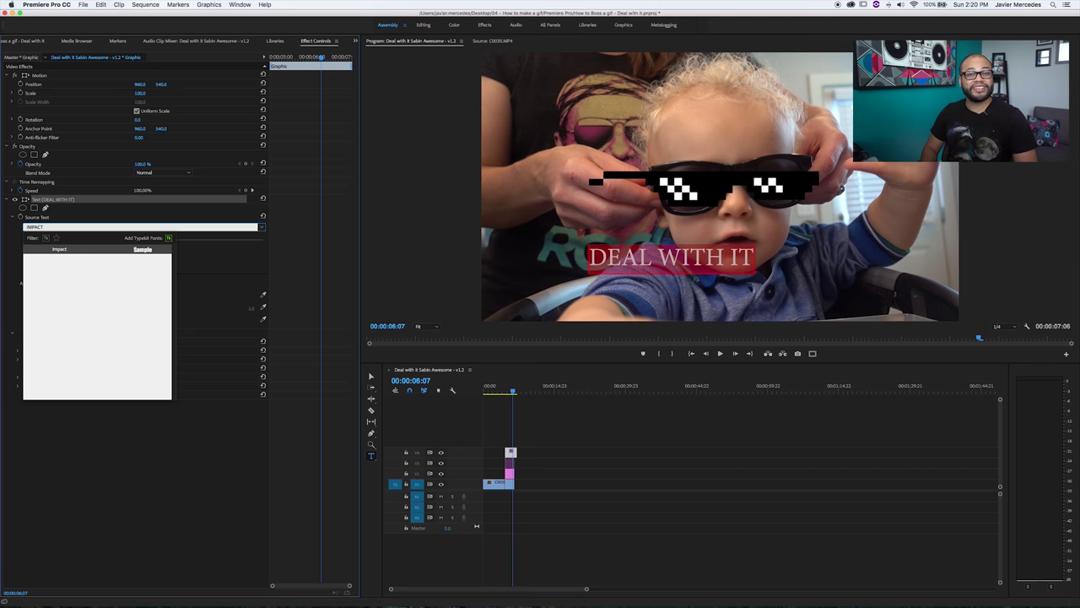
pyautogui.press('Return')
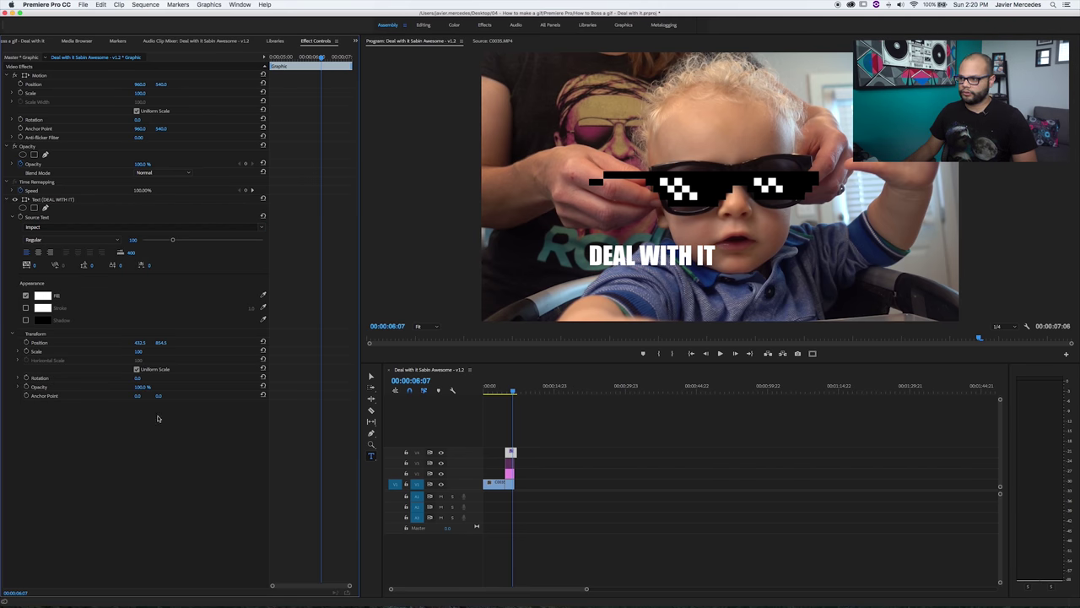
# Give the "DEAL WITH IT" text a black (000000) stroke with a width of 5.0 and enlarge its font size to about 240
pyautogui.click(25, 308)
pyautogui.click(49, 310)
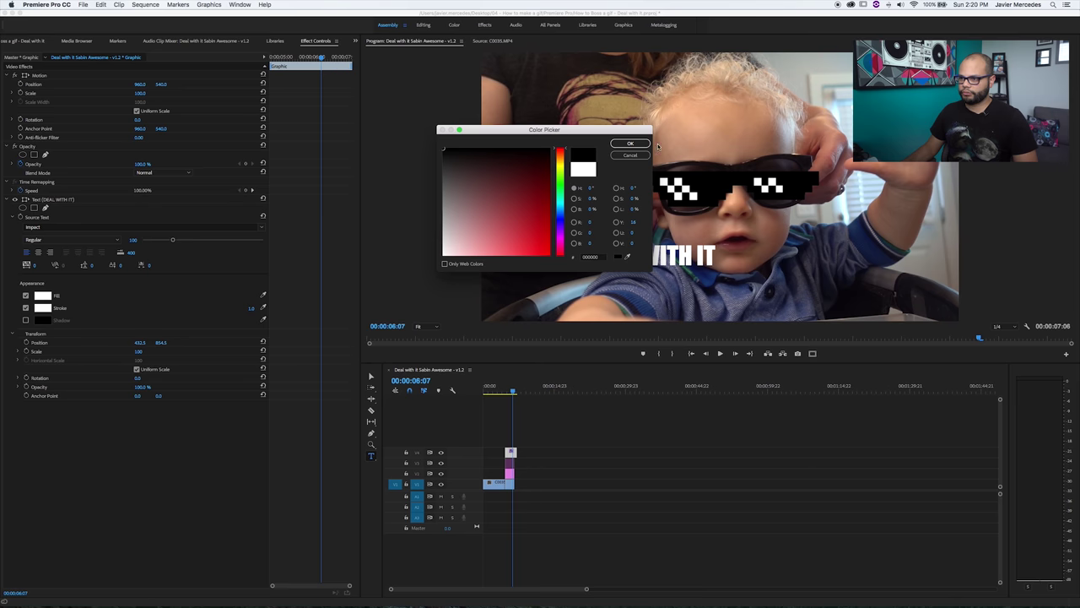
pyautogui.click(629, 144)
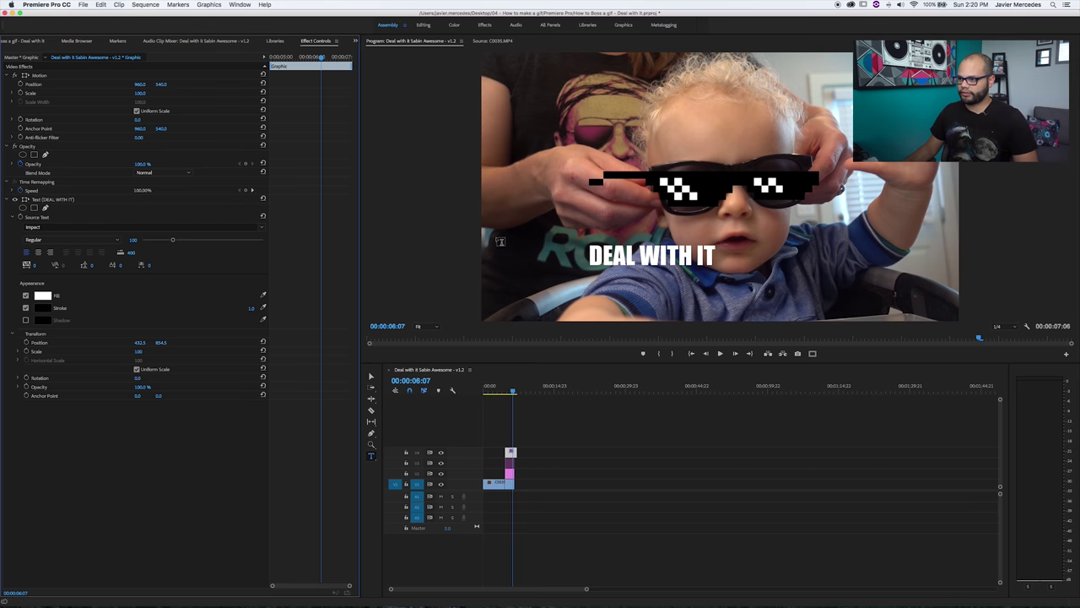
pyautogui.click(250, 308)
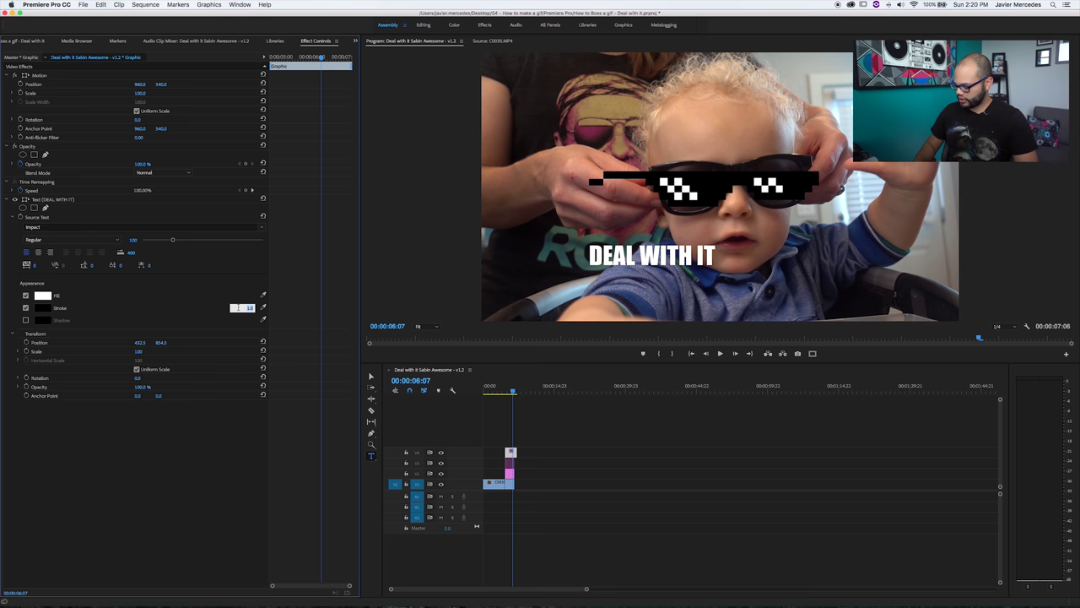
pyautogui.write('5.0')
pyautogui.press('Return')
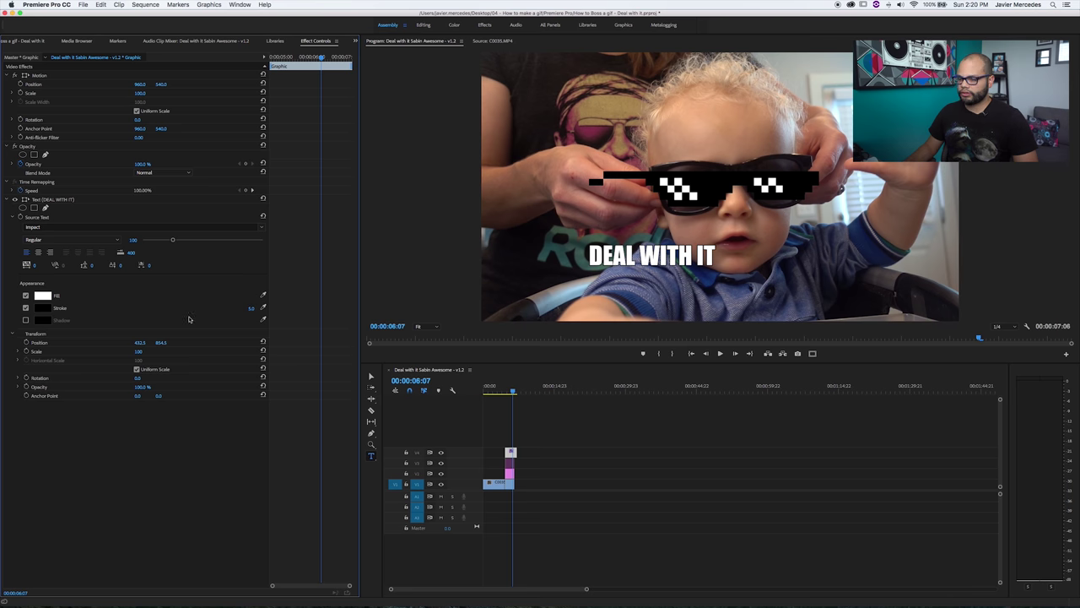
pyautogui.moveTo(174, 240); pyautogui.dragTo(214, 240)
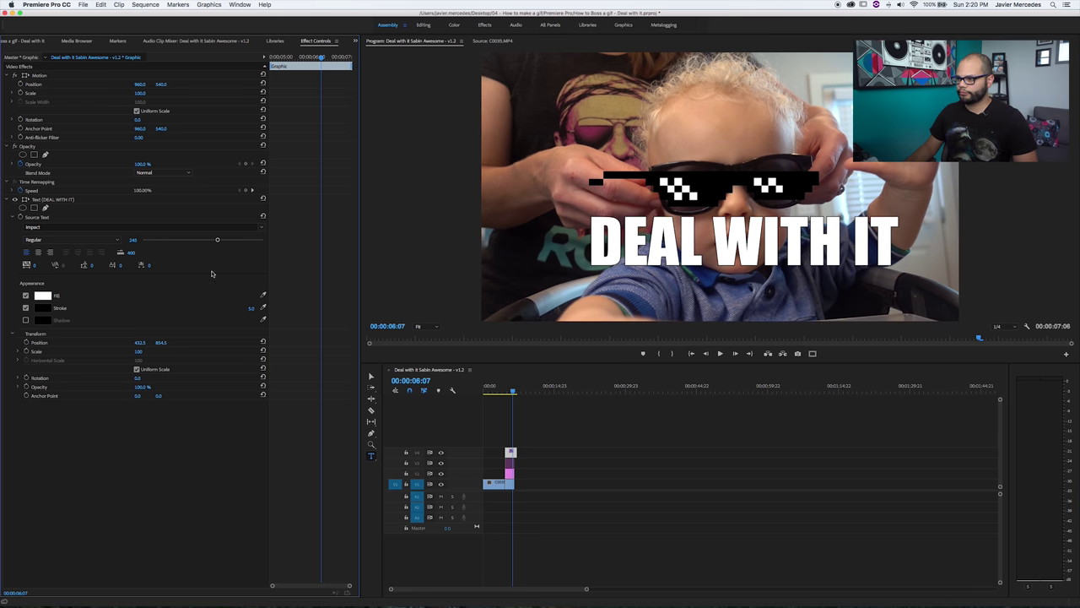
# Try stroke widths of 10 and 30 on the "DEAL WITH IT" text and settle on 15
pyautogui.click(250, 308)
pyautogui.write('10')
pyautogui.press('Return')
pyautogui.click(248, 308)
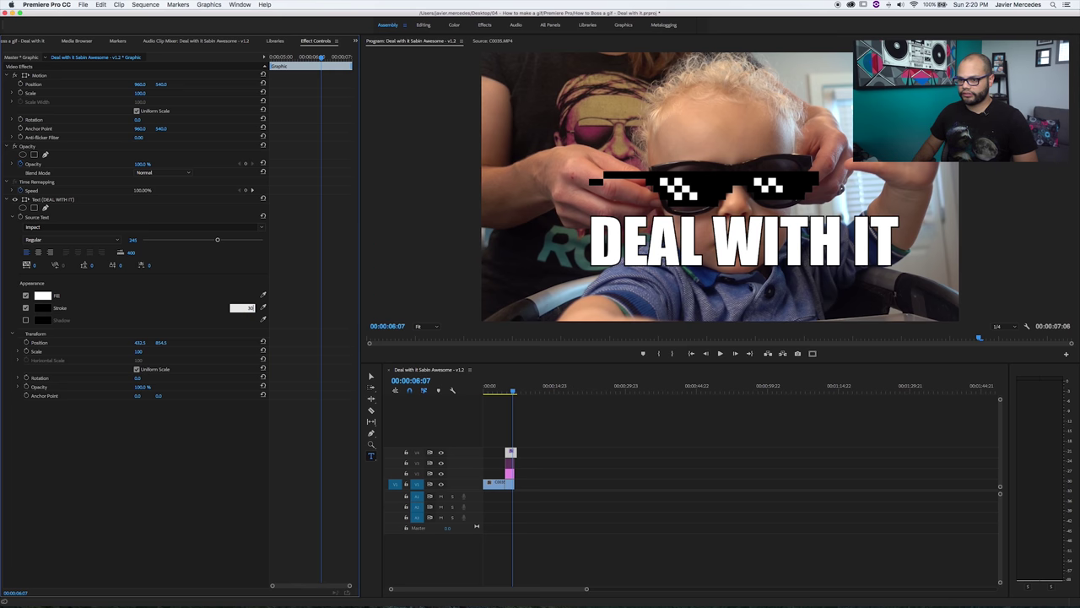
pyautogui.write('30')
pyautogui.press('Return')
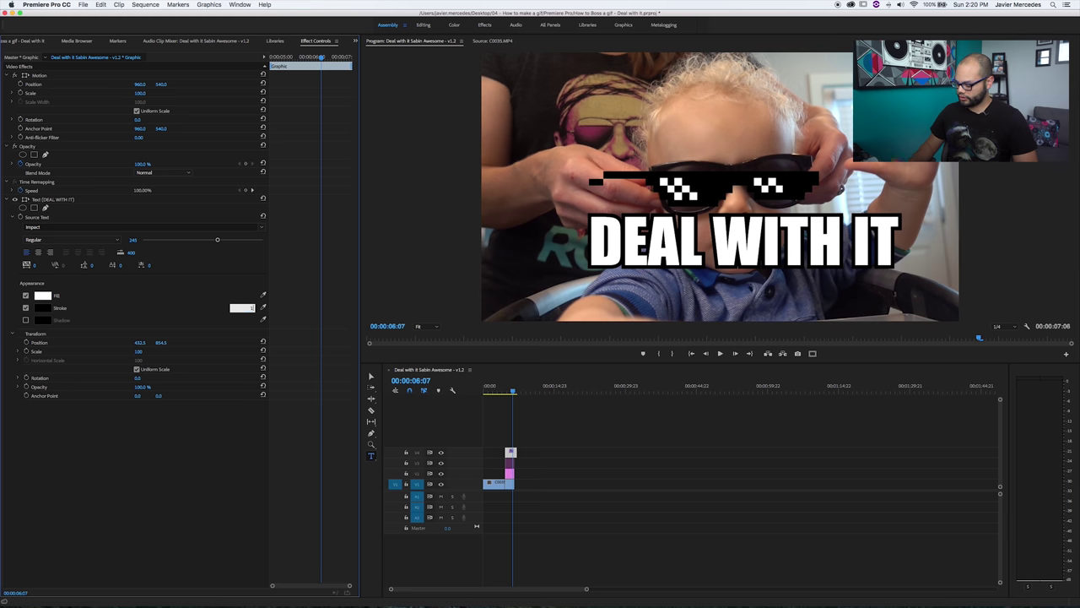
pyautogui.write('15')
pyautogui.press('Return')
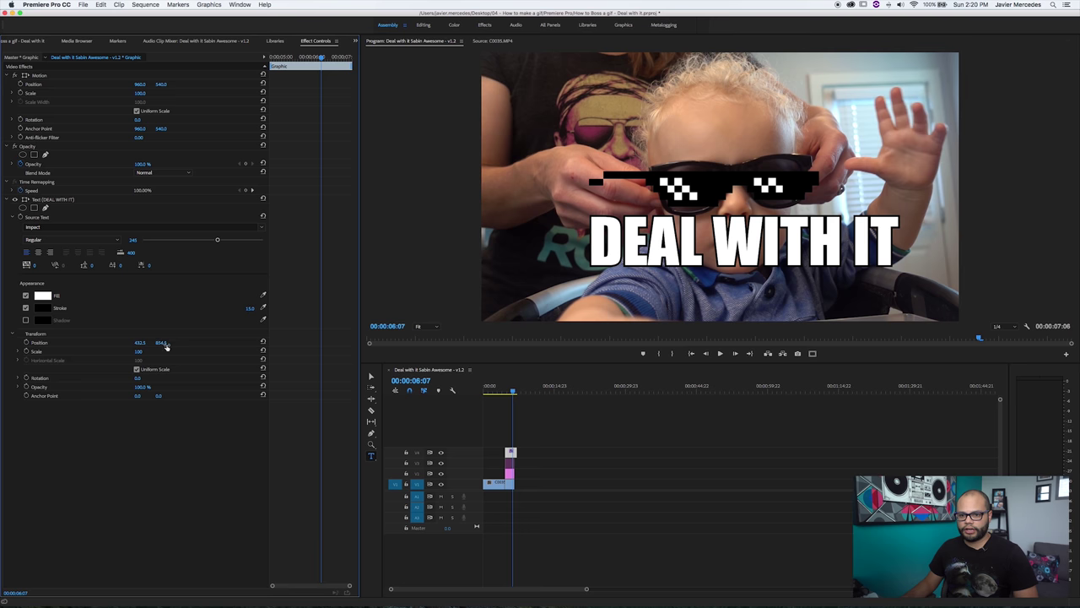
# Reset the "DEAL WITH IT" text's position, center-align its paragraph, and lower it to a vertical position of 1046
pyautogui.moveTo(157, 345); pyautogui.dragTo(163, 341)
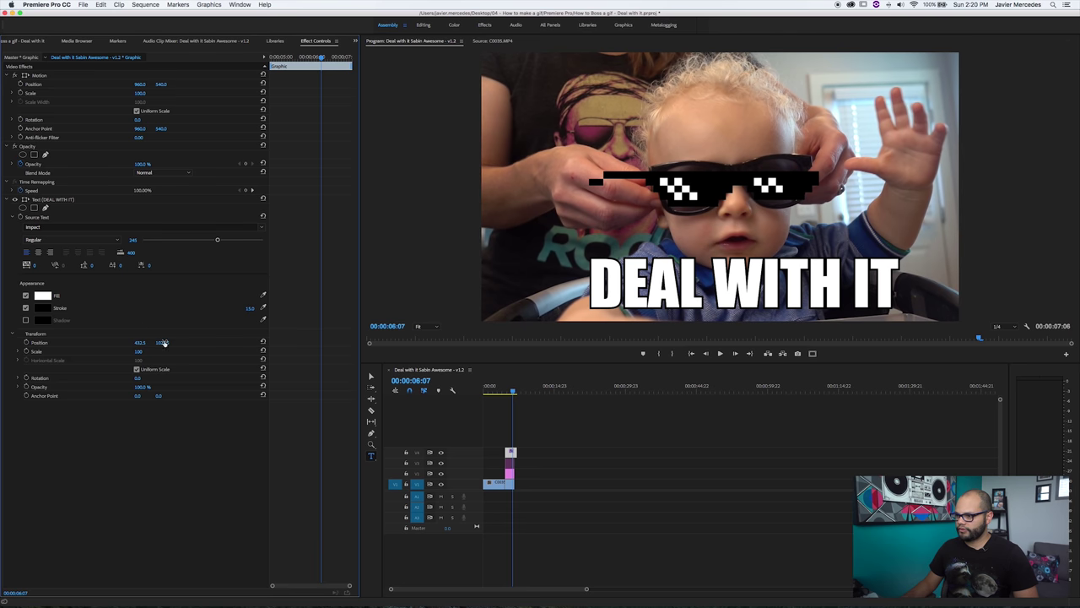
pyautogui.click(263, 341)
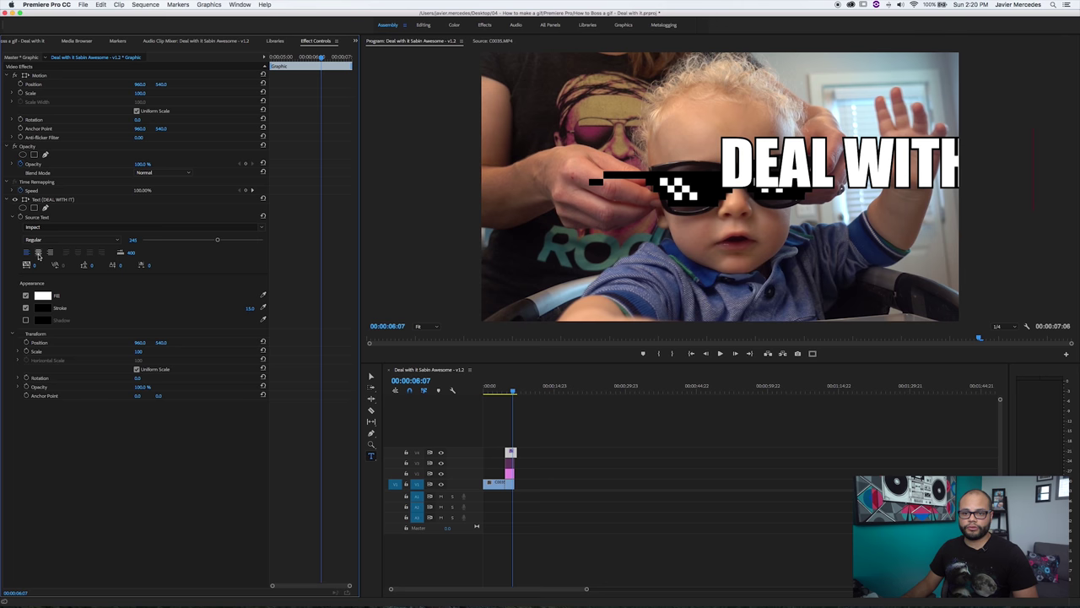
pyautogui.click(39, 252)
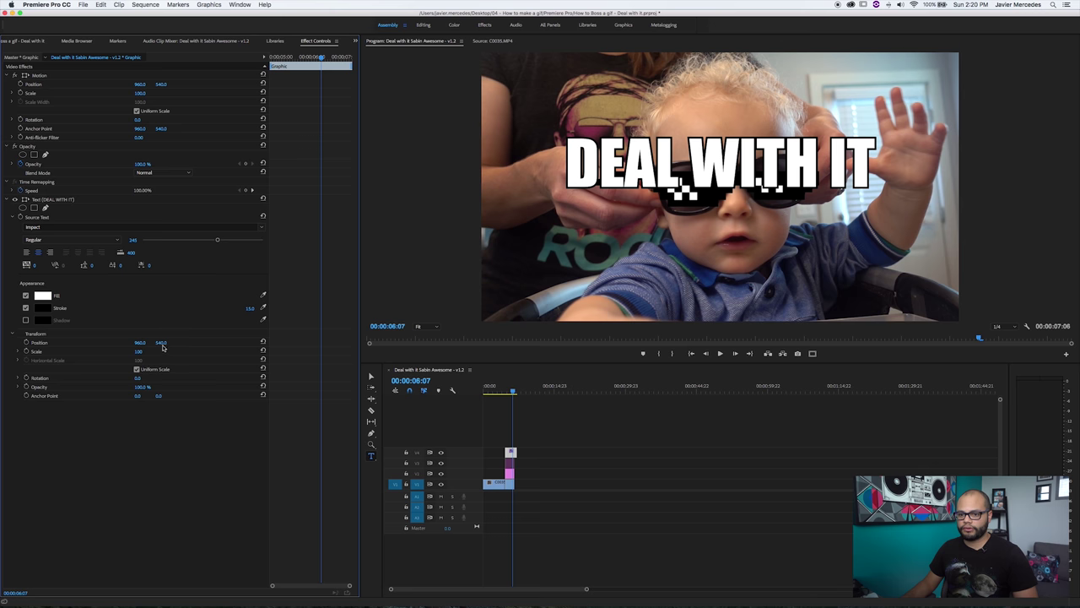
pyautogui.moveTo(161, 342); pyautogui.dragTo(246, 342)
pyautogui.click(488, 469)
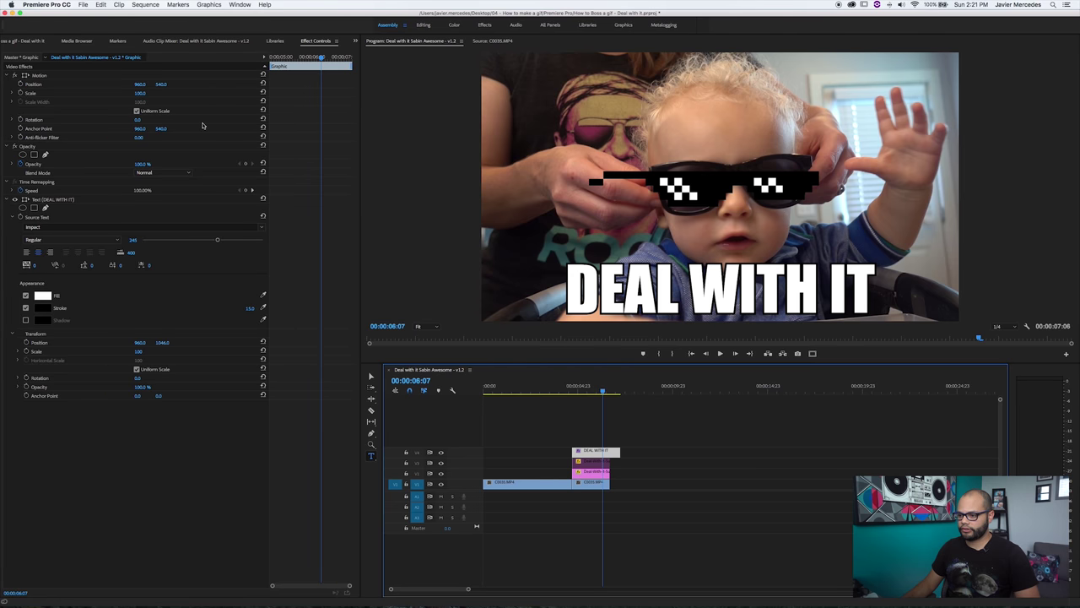
# Keyframe the text's Motion Position from 960, 795 at 00:00:04:17 to 960, 540 at 00:00:06:07 and play the rise
pyautogui.click(20, 84)
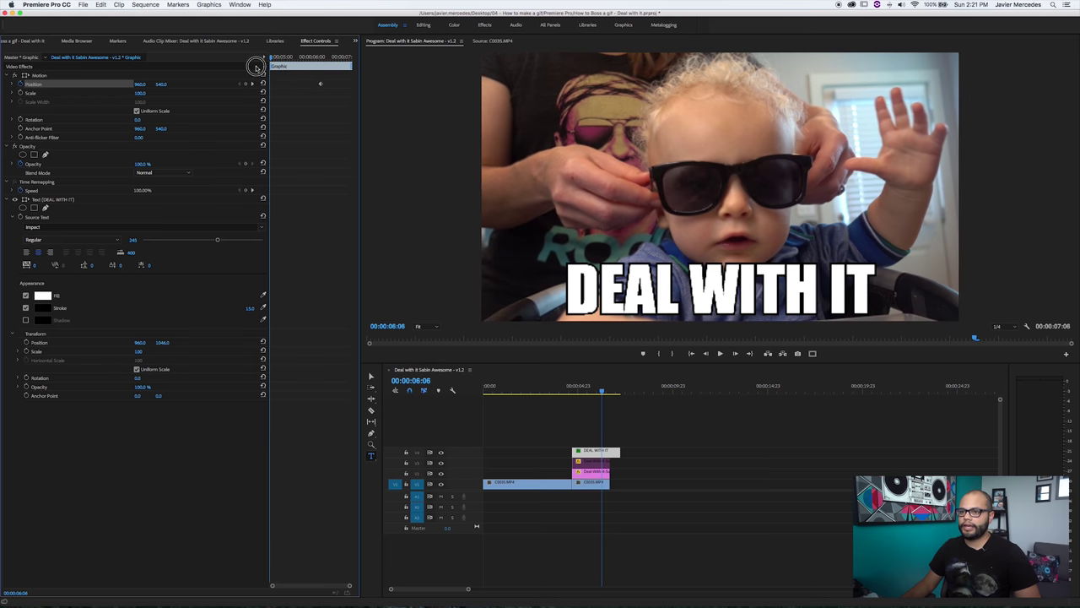
pyautogui.click(255, 67)
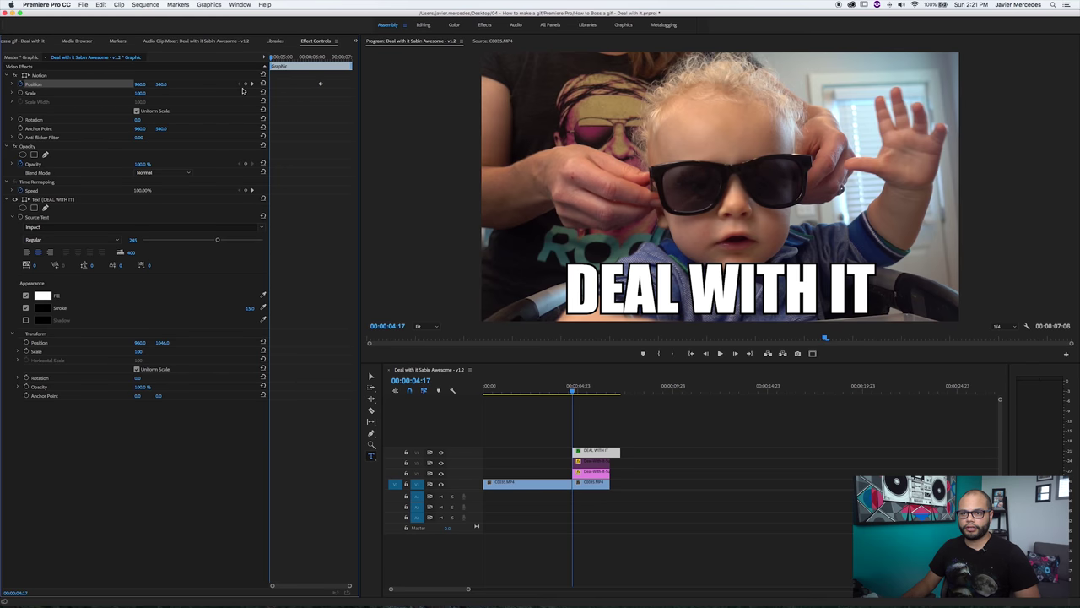
pyautogui.press('space')
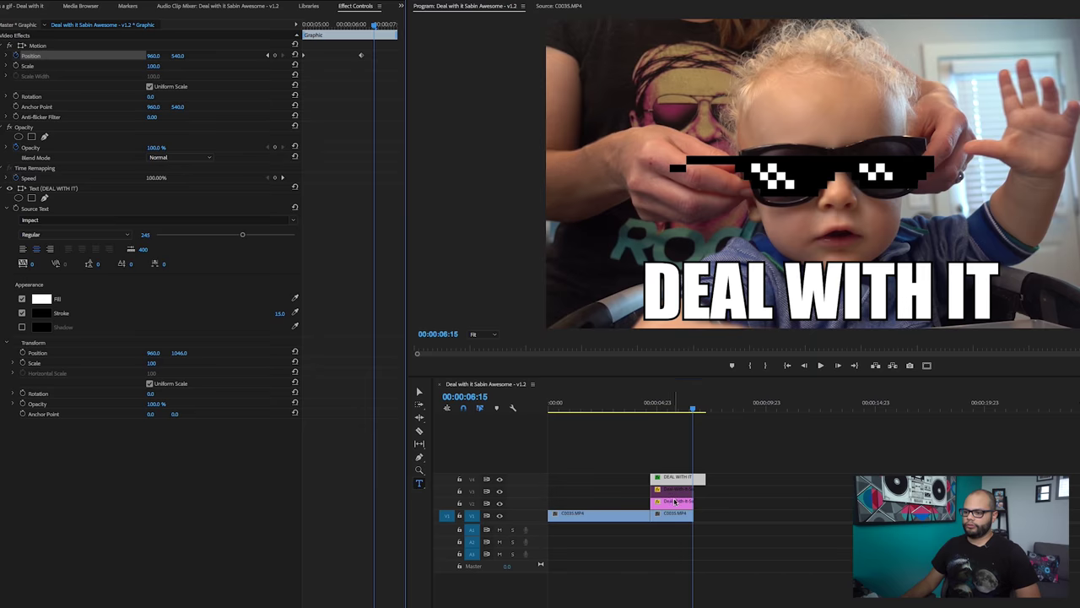
# Move the text's final Position keyframe to 00:00:06:01 to match the sunglasses' last keyframe, and trim the text clip's end to the clips below
pyautogui.click(675, 501)
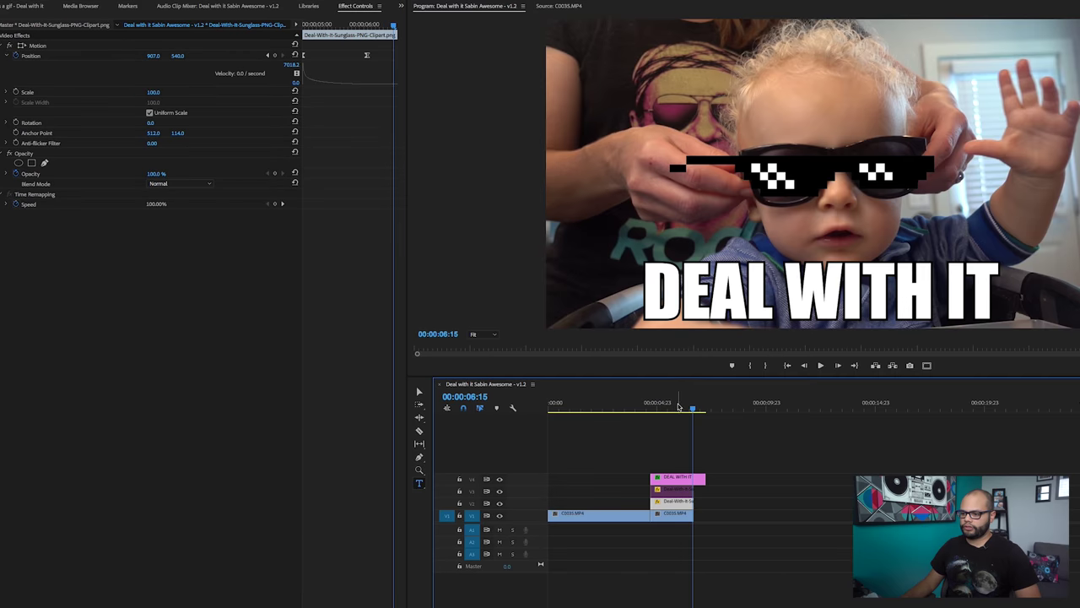
pyautogui.click(676, 404)
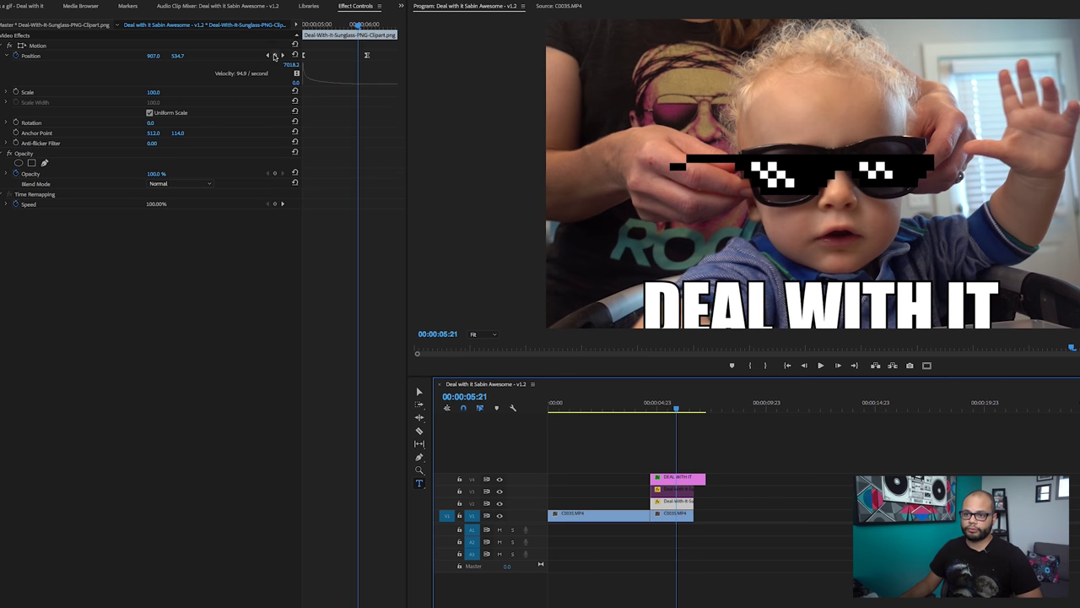
pyautogui.click(282, 56)
pyautogui.click(269, 56)
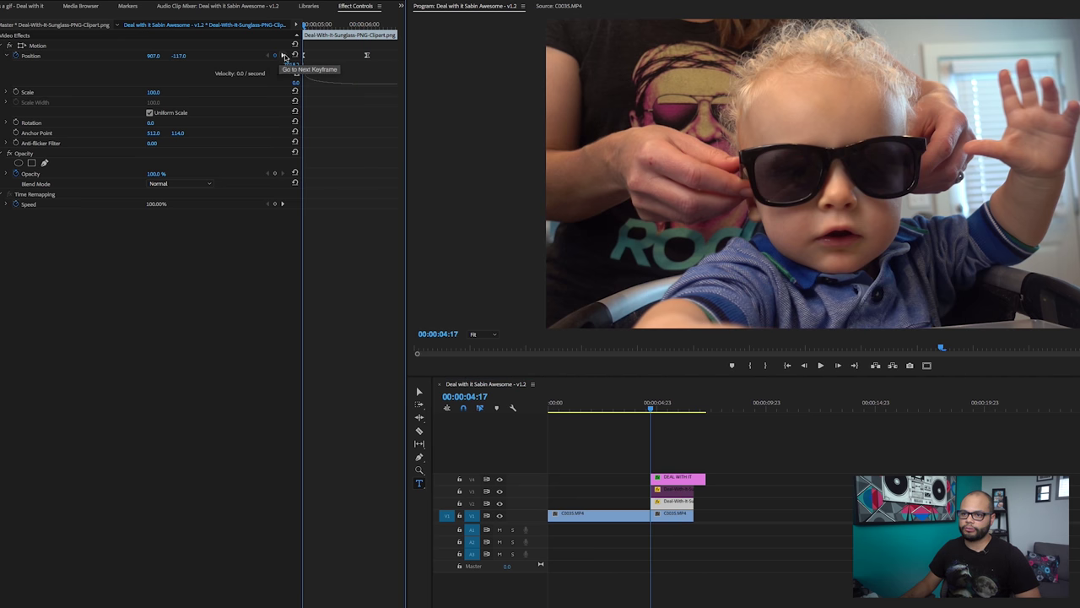
pyautogui.click(282, 55)
pyautogui.click(269, 56)
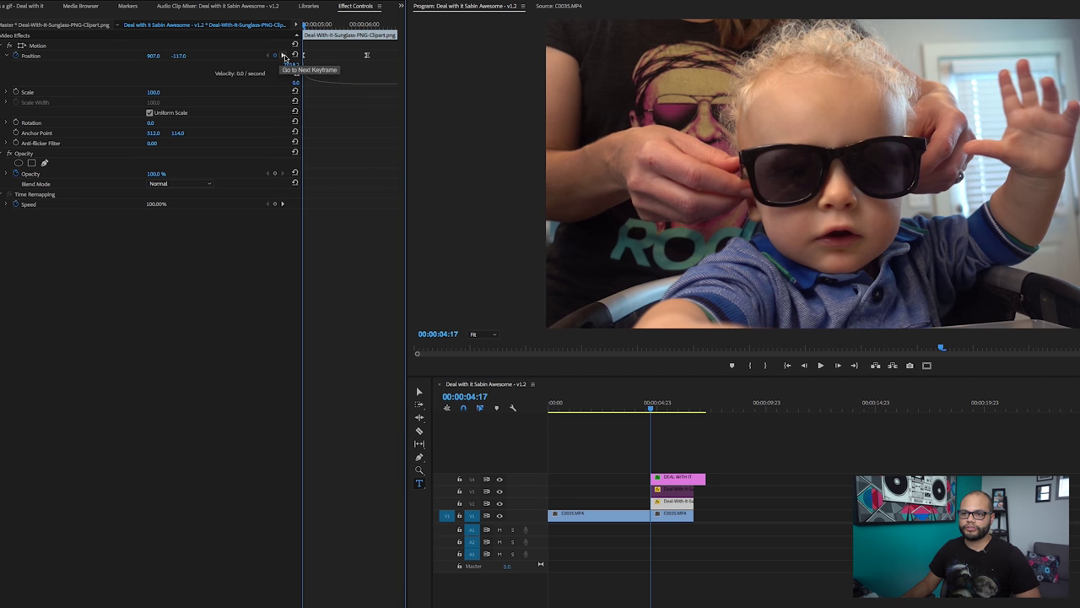
pyautogui.click(284, 56)
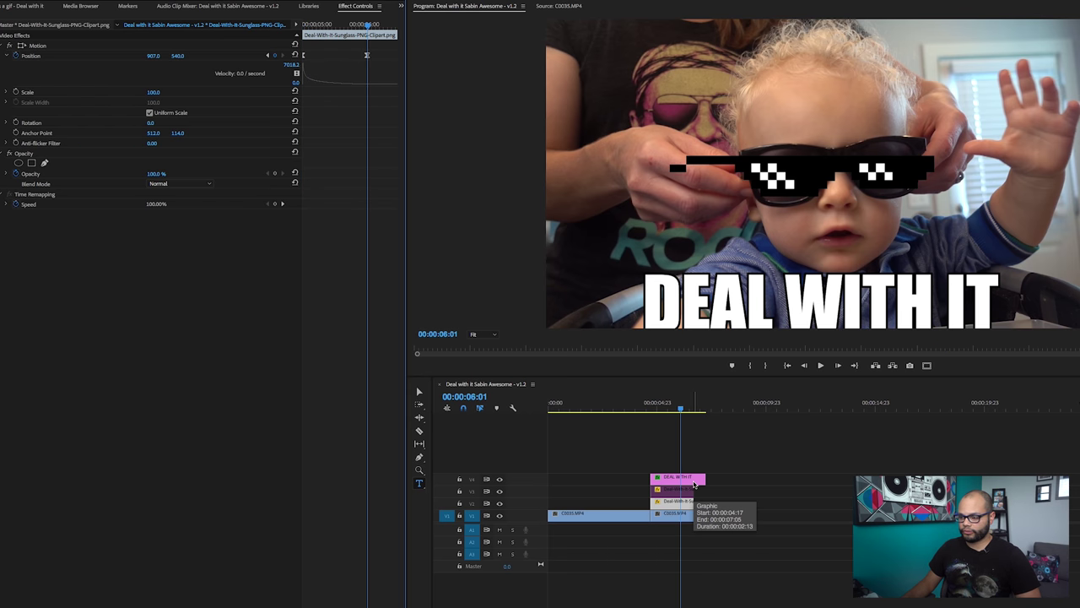
pyautogui.click(693, 481)
pyautogui.moveTo(362, 58); pyautogui.dragTo(355, 59)
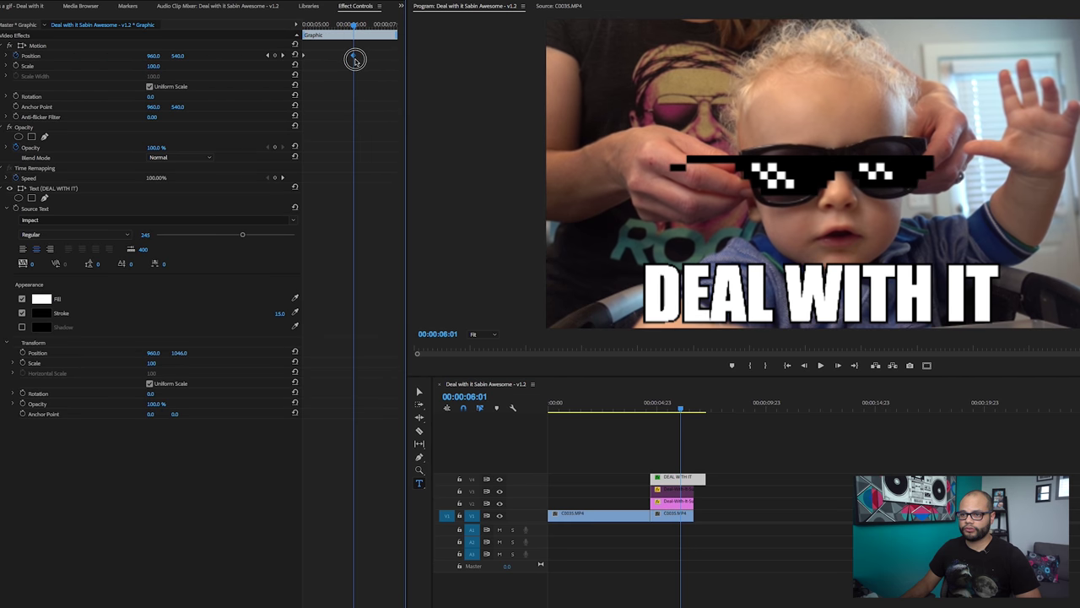
pyautogui.moveTo(355, 59); pyautogui.dragTo(354, 59)
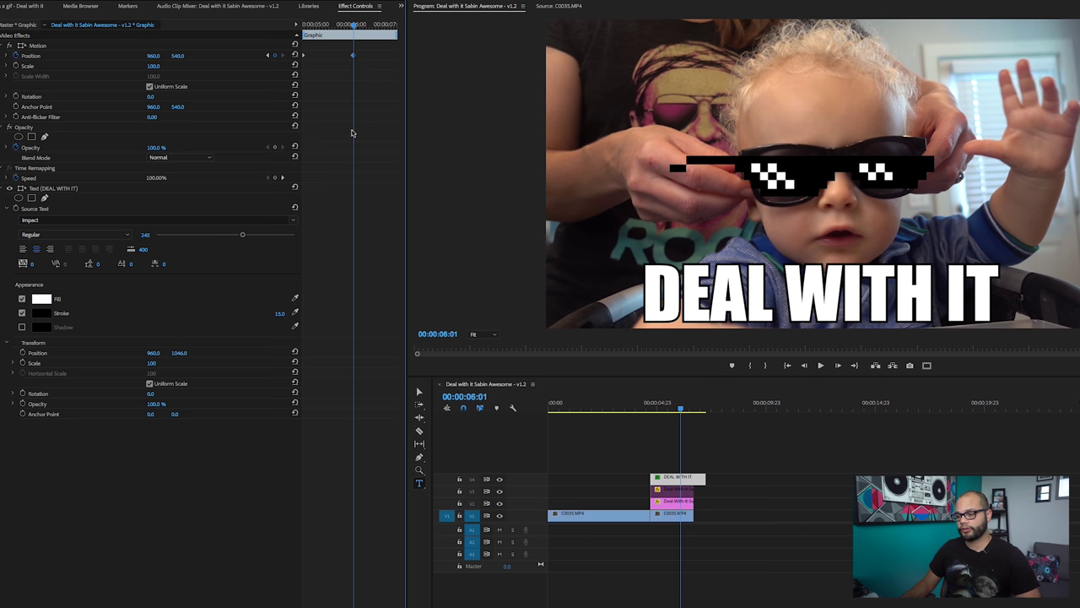
pyautogui.moveTo(702, 479); pyautogui.dragTo(694, 478)
# Apply Ease Out to the text's first Position keyframe and Ease In to its final one, and play the animation from the cut
pyautogui.click(5, 56)
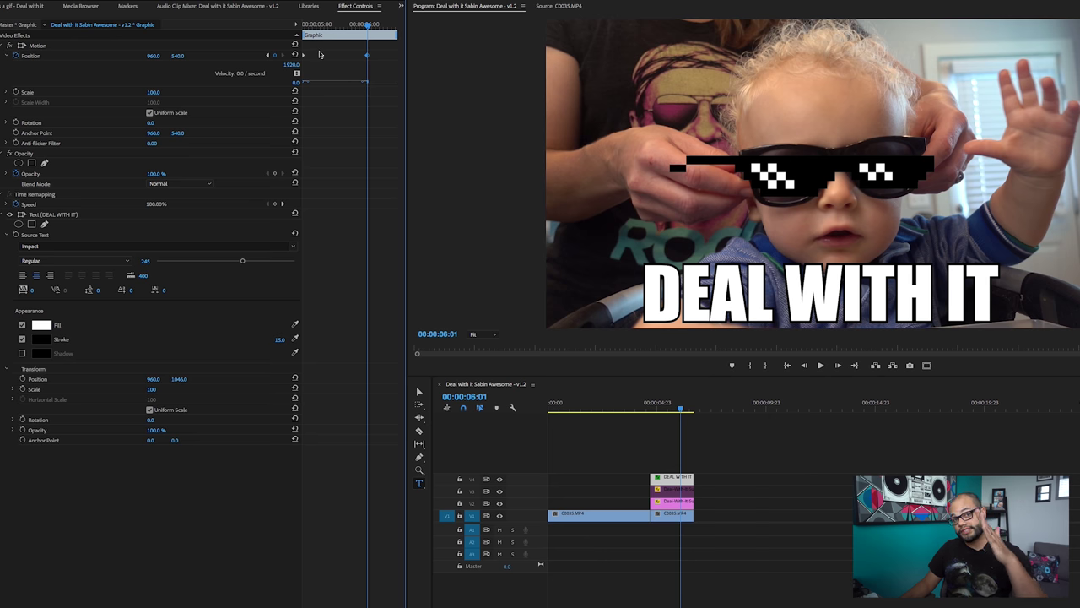
pyautogui.rightClick(306, 59)
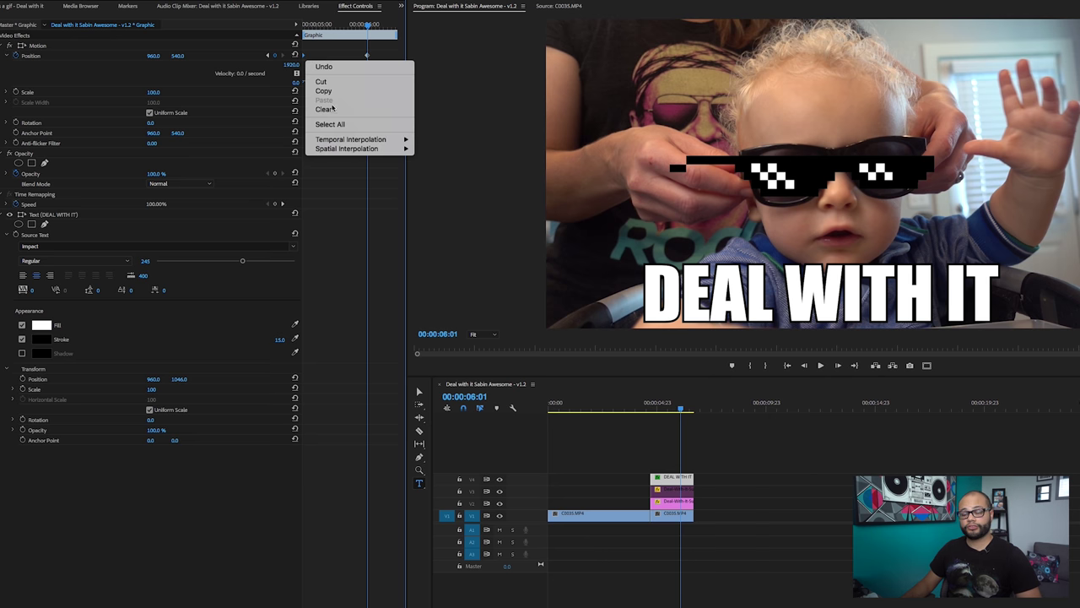
pyautogui.moveTo(363, 139)
pyautogui.click(460, 190)
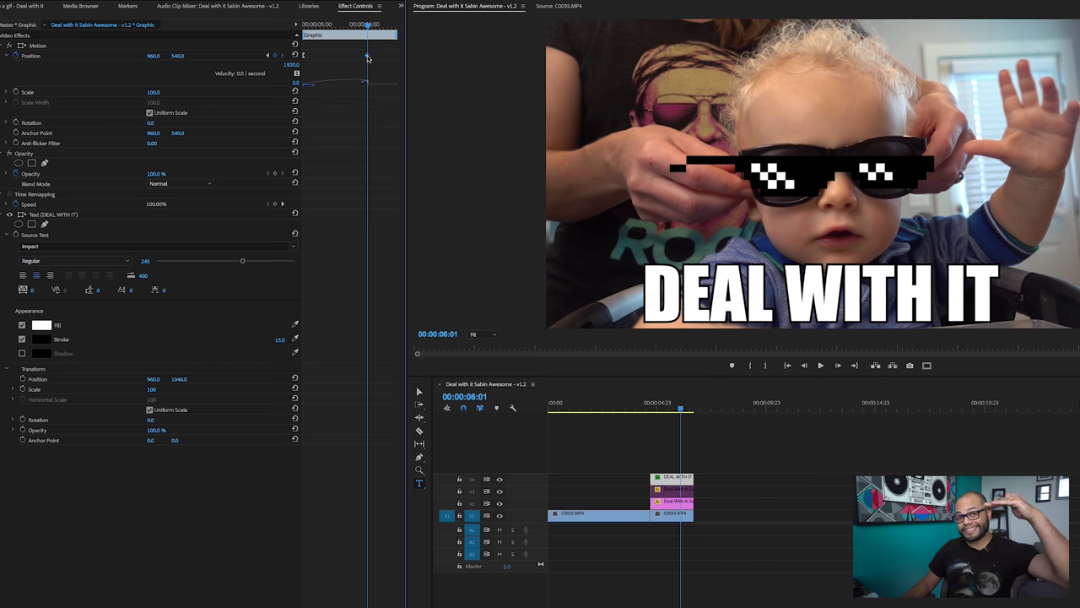
pyautogui.rightClick(367, 56)
pyautogui.moveTo(471, 139)
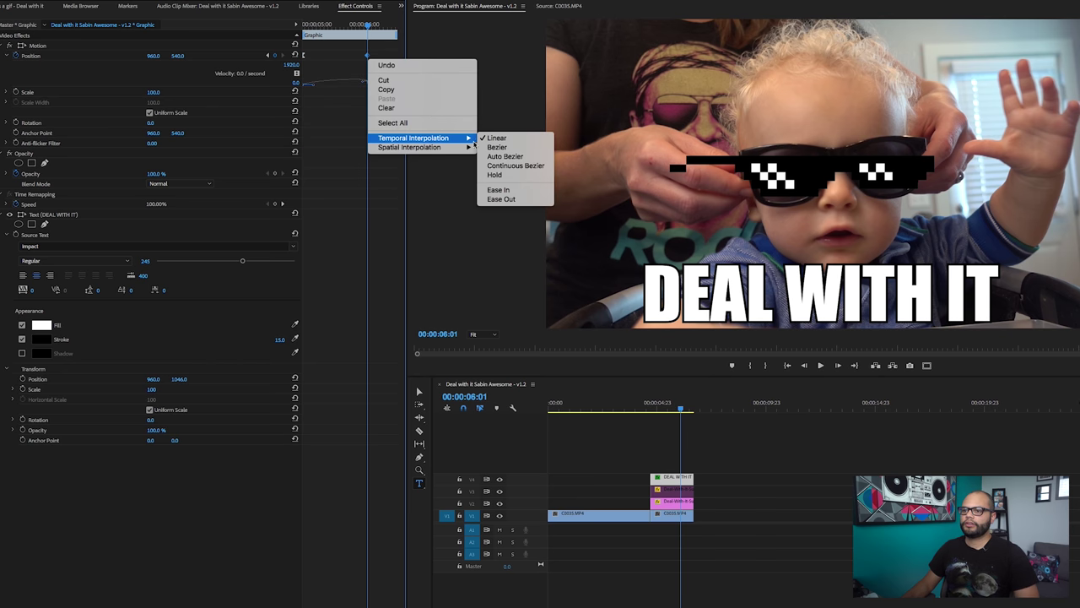
pyautogui.click(534, 192)
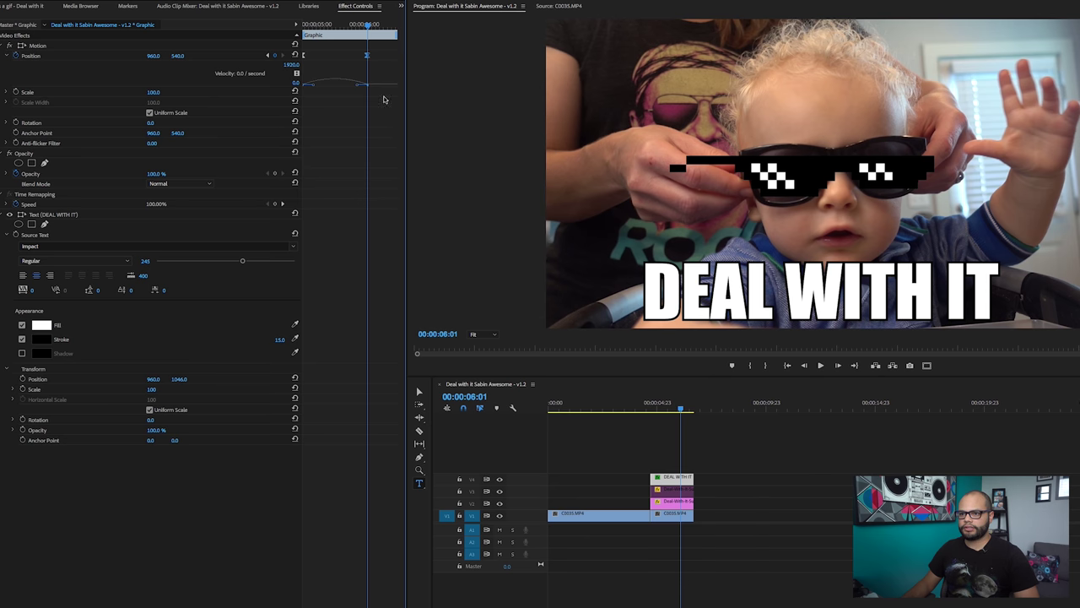
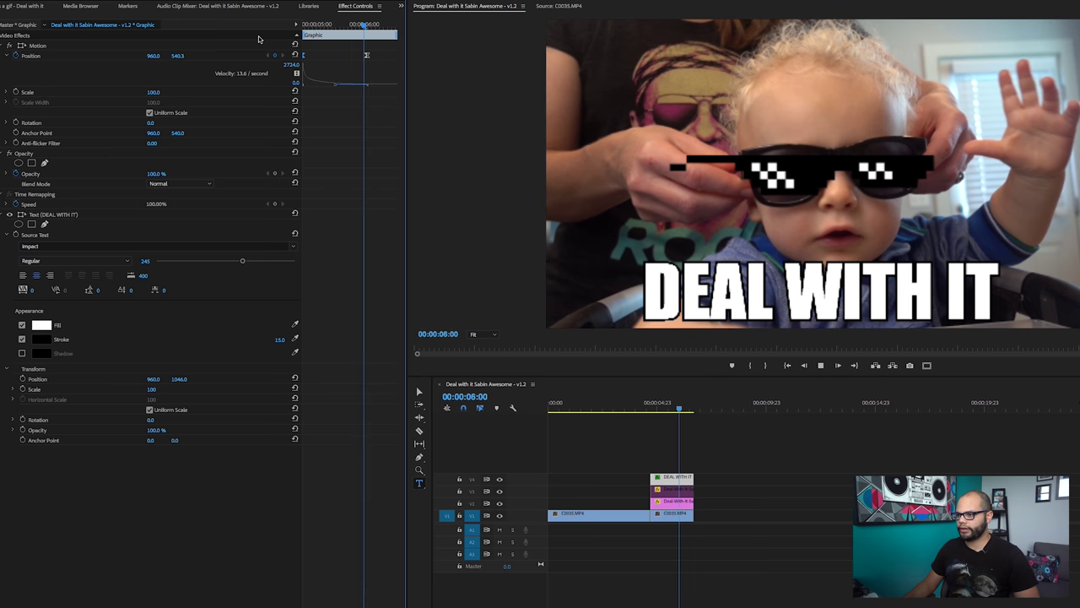
pyautogui.press('Up')
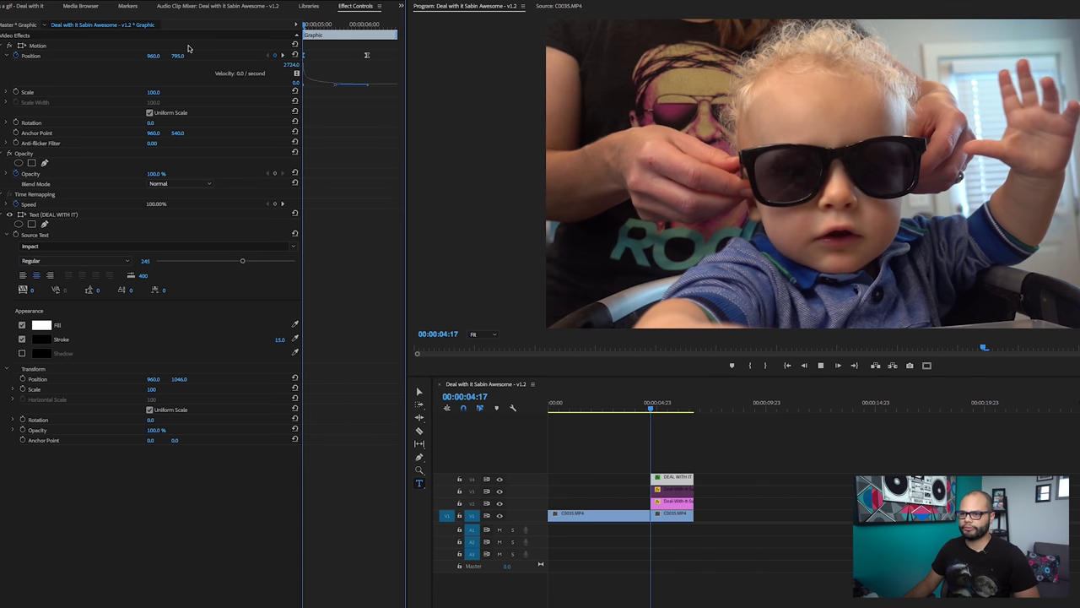
pyautogui.press('space')
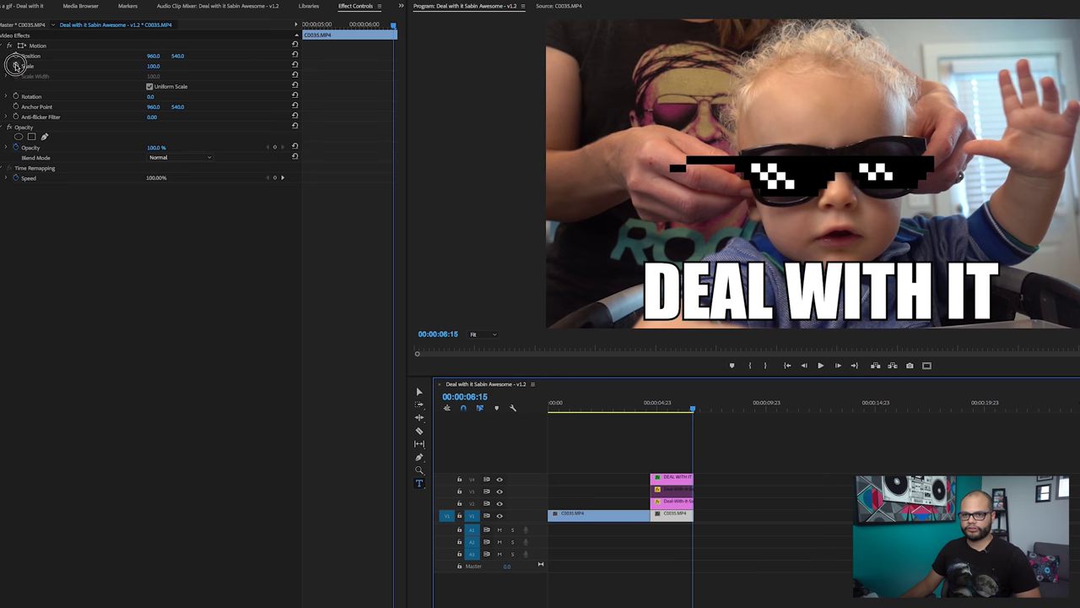
# Add a Scale keyframe to the frozen C0035.MP4 clip and align it with the text's final Position keyframe at 00:00:06:01
pyautogui.click(16, 66)
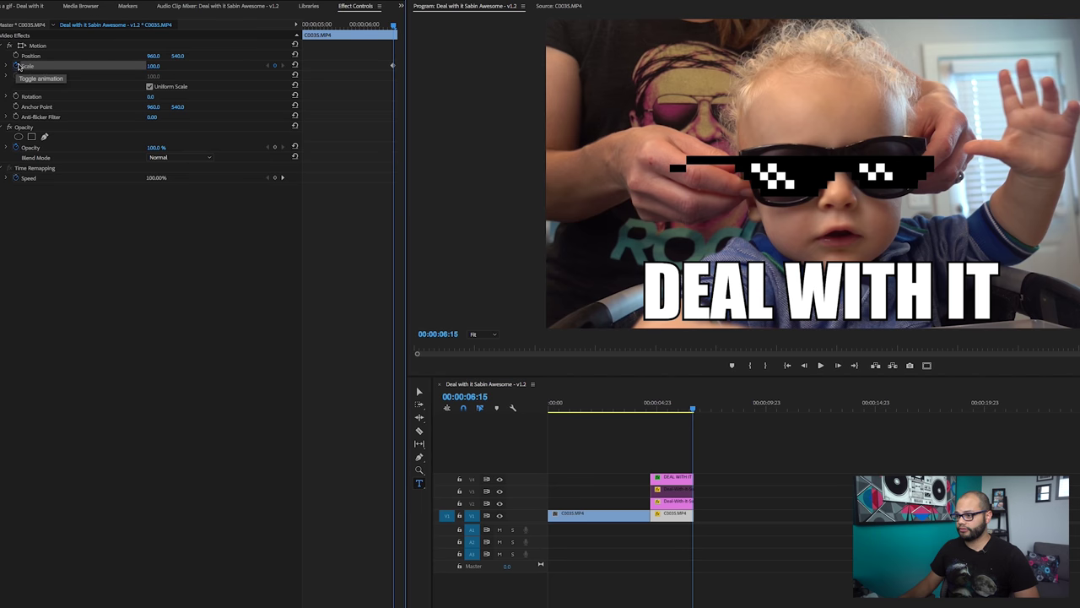
pyautogui.moveTo(675, 394)
pyautogui.mouseDown()
pyautogui.moveTo(656, 400)
pyautogui.moveTo(680, 400)
pyautogui.mouseUp()
pyautogui.click(369, 36)
pyautogui.moveTo(369, 35); pyautogui.dragTo(360, 58)
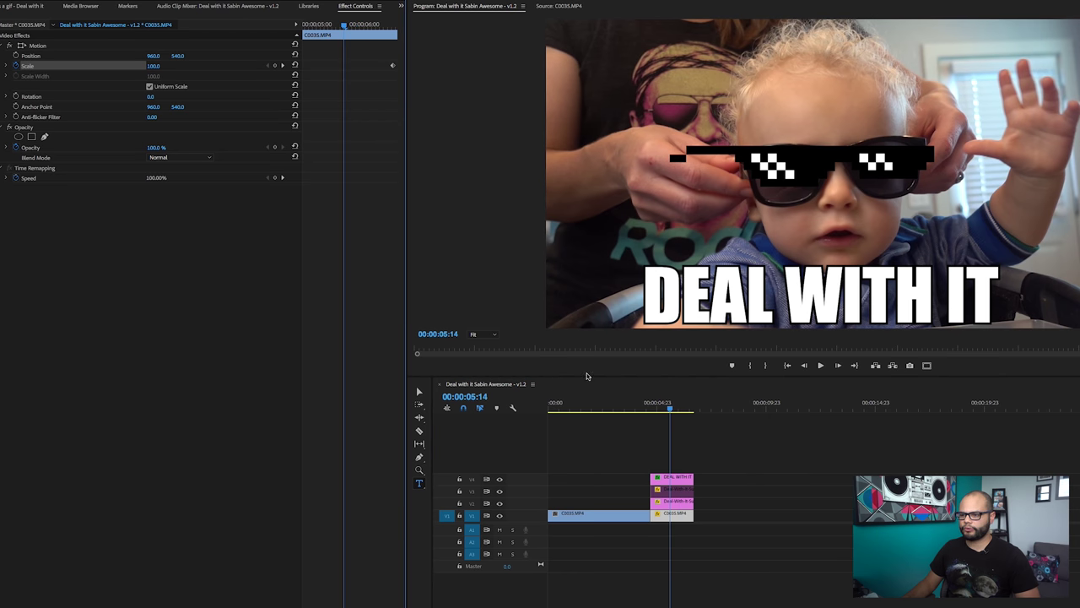
pyautogui.click(671, 476)
pyautogui.click(283, 55)
pyautogui.click(688, 515)
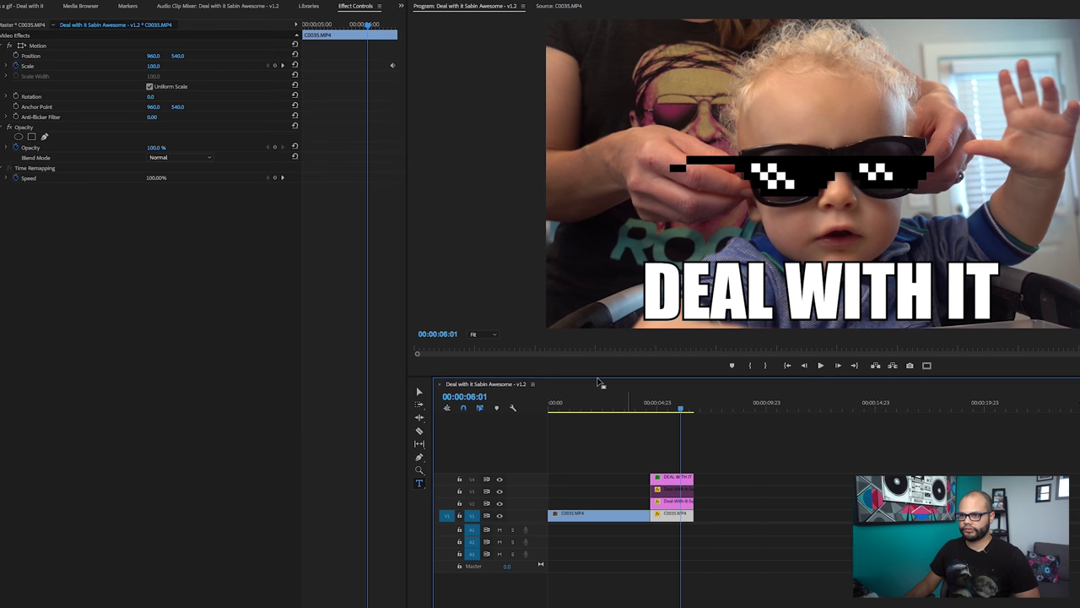
pyautogui.moveTo(401, 71); pyautogui.dragTo(368, 69)
# Add a Scale keyframe of 100 at the frozen clip's start, 00:00:04:17, and set the Scale at 00:00:06:01 to 110
pyautogui.moveTo(336, 21); pyautogui.dragTo(302, 24)
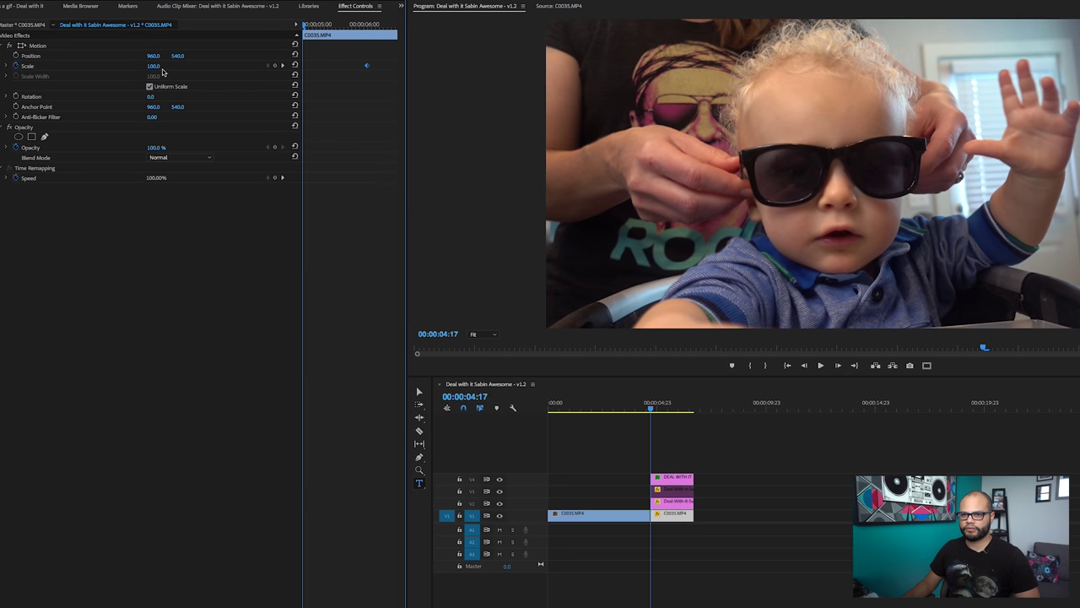
pyautogui.click(275, 66)
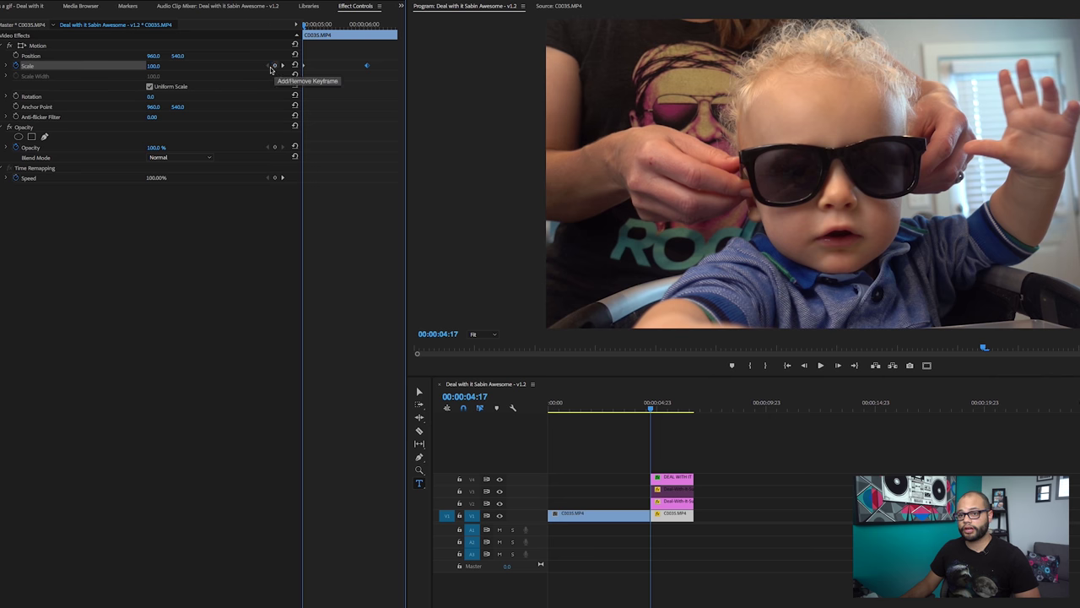
pyautogui.click(284, 65)
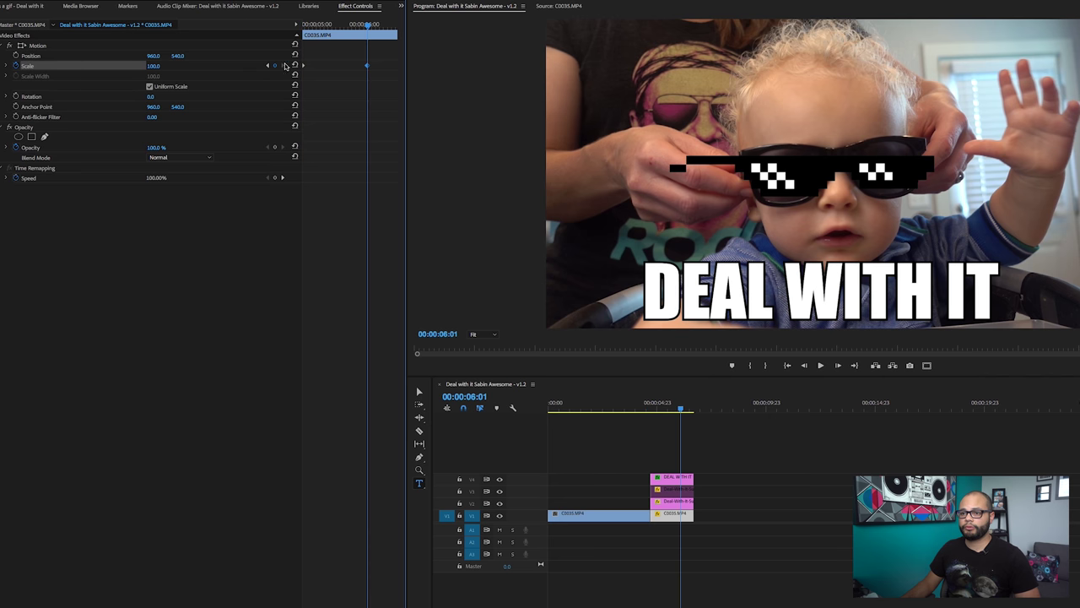
pyautogui.click(152, 66)
pyautogui.write('110')
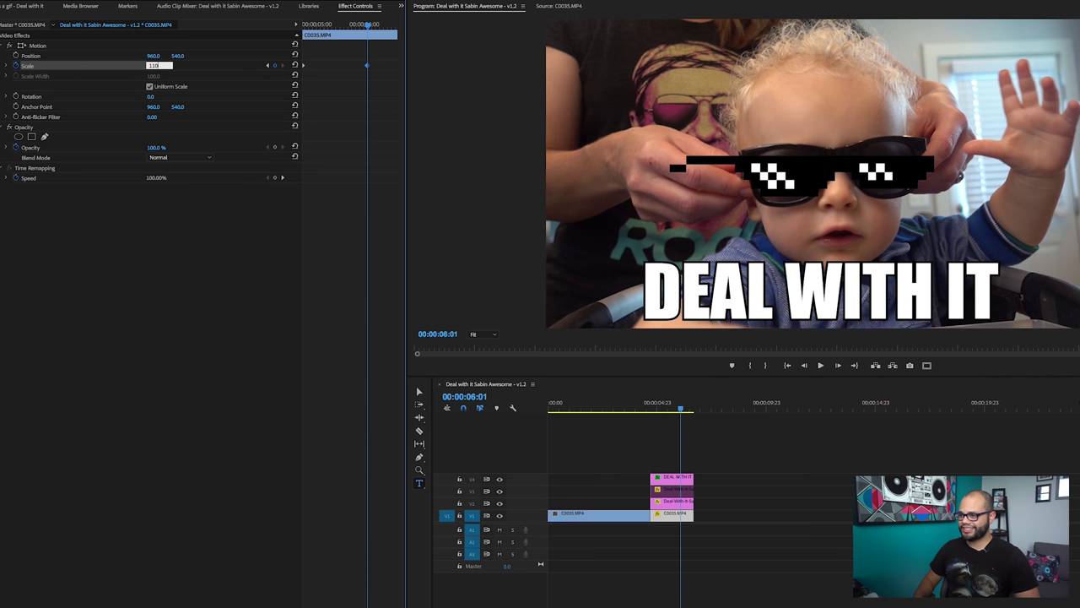
pyautogui.press('Return')
# Play the frozen clip's zoom from the cut and apply Ease In to its final Scale keyframe
pyautogui.click(644, 409)
pyautogui.press('space')
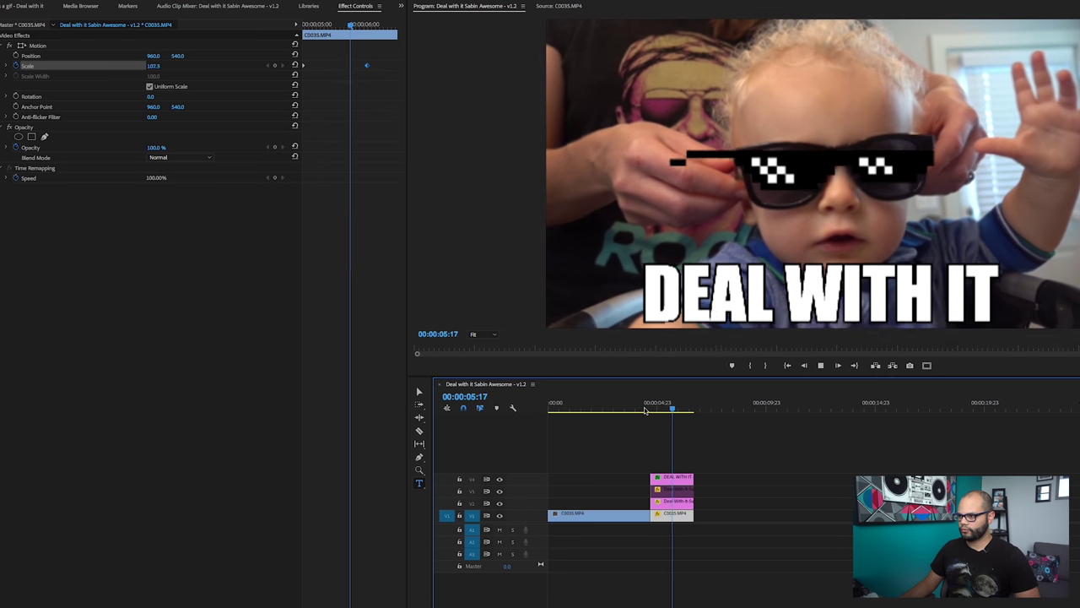
pyautogui.moveTo(644, 409); pyautogui.dragTo(654, 408)
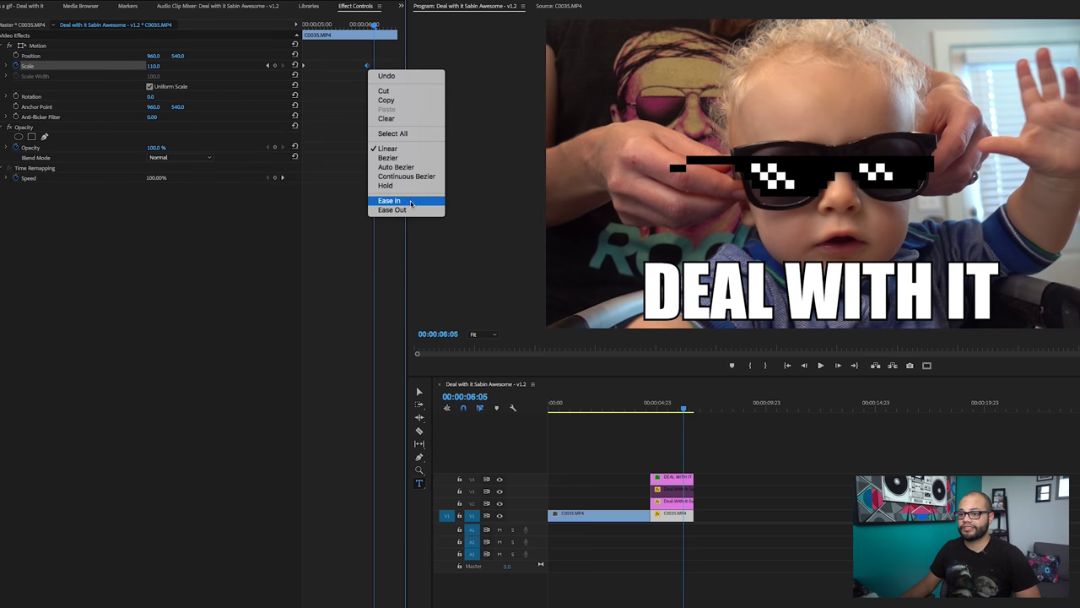
pyautogui.click(410, 211)
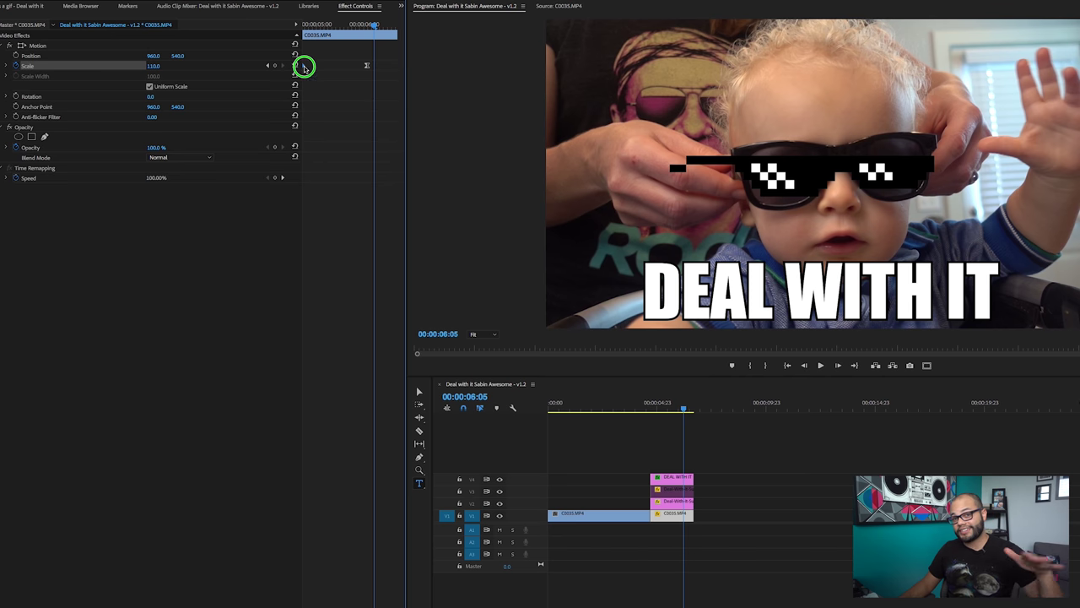
# Apply Ease Out to the frozen clip's first Scale keyframe and stretch the final keyframe's velocity handle back toward the start
pyautogui.rightClick(305, 69)
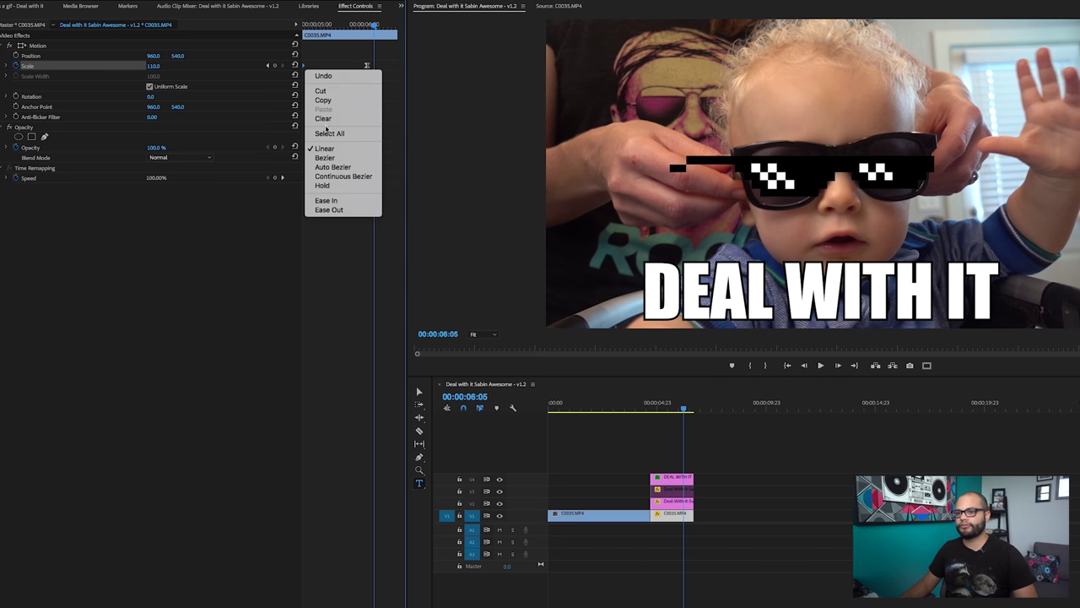
pyautogui.click(339, 211)
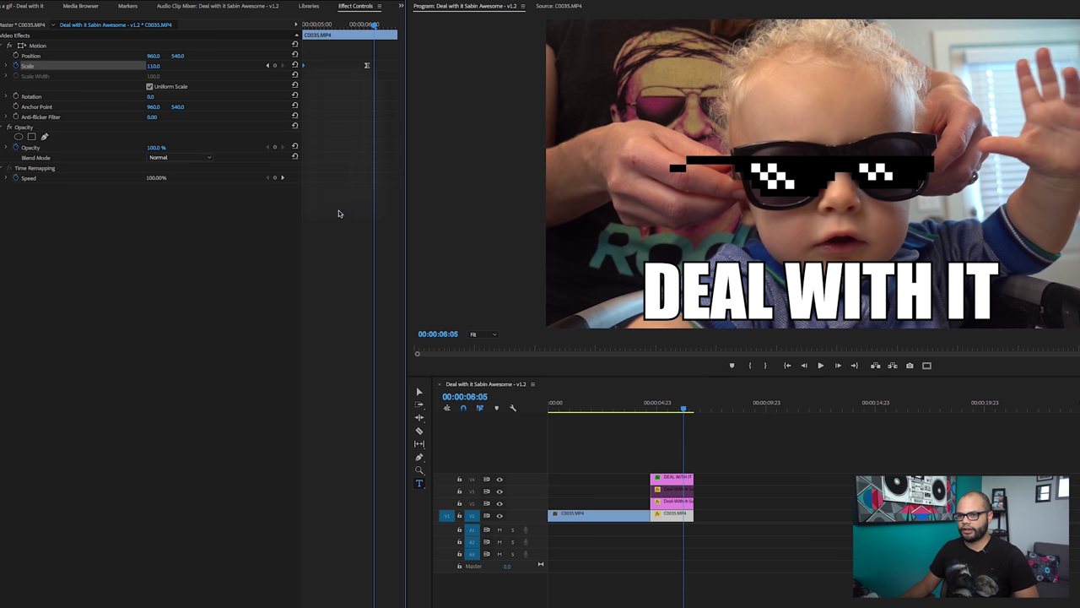
pyautogui.click(6, 66)
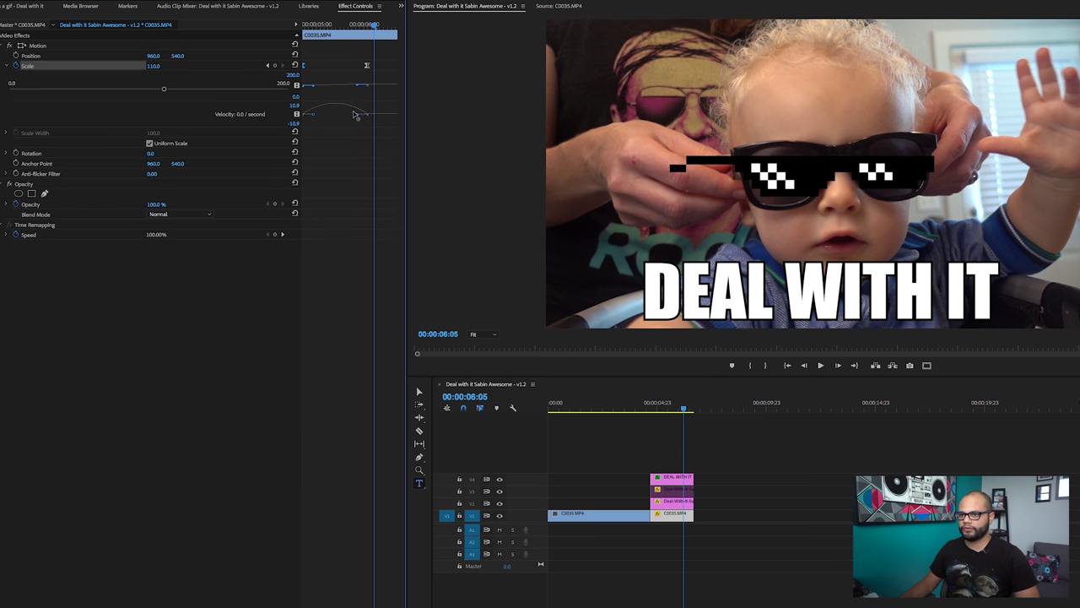
pyautogui.moveTo(358, 117); pyautogui.dragTo(297, 114)
# Play the frozen clip's eased zoom twice, starting from the cut
pyautogui.click(648, 410)
pyautogui.press('space')
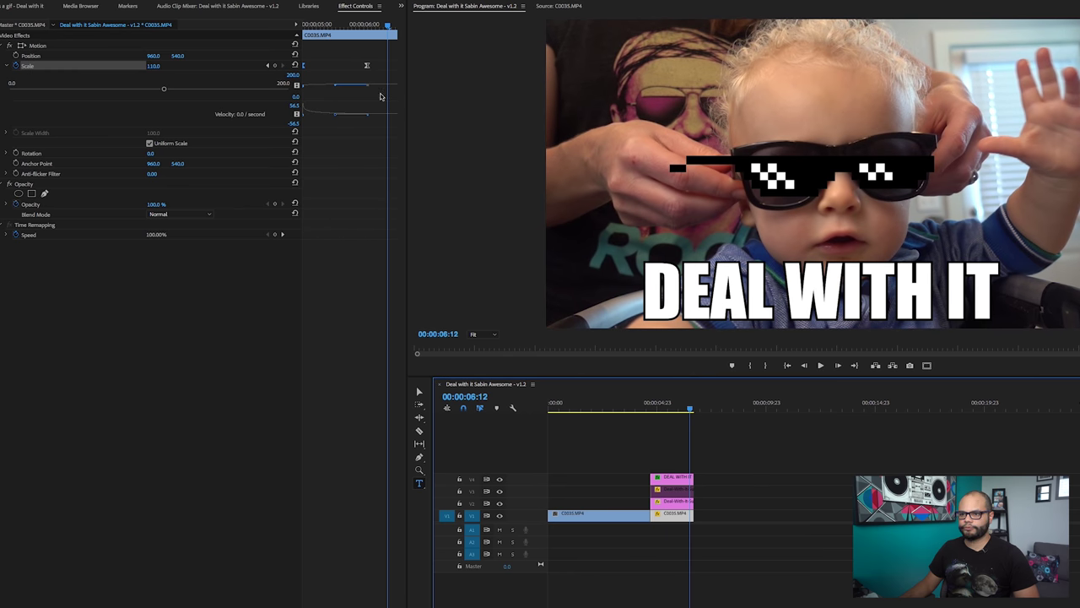
pyautogui.moveTo(330, 23); pyautogui.dragTo(247, 34)
pyautogui.press('space')
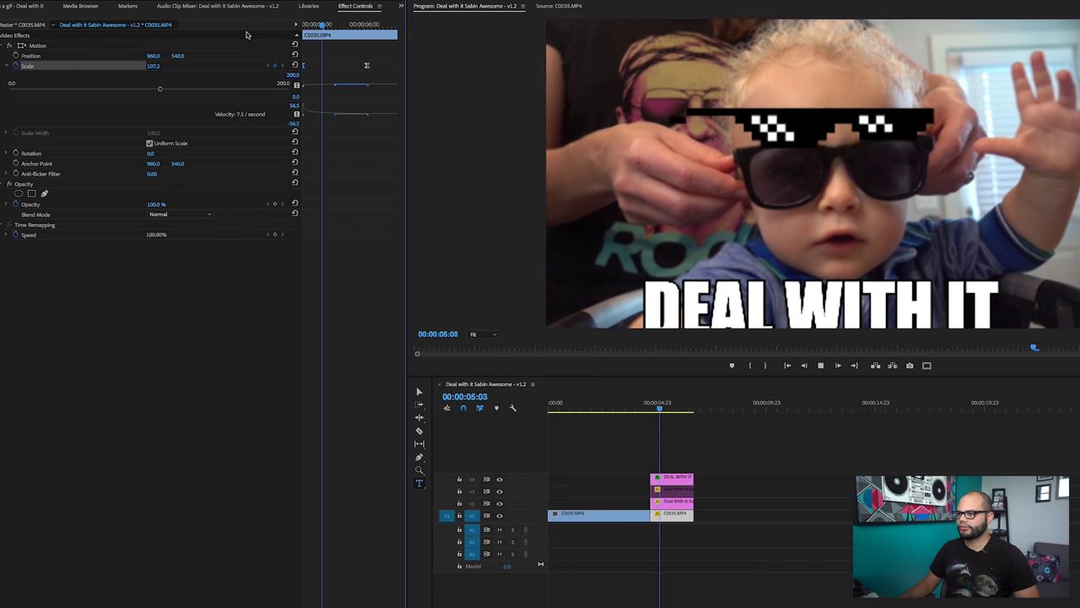
# Set the frozen clip's final Scale keyframe at 00:00:06:01 to 150 and play the zoom from the cut
pyautogui.click(367, 23)
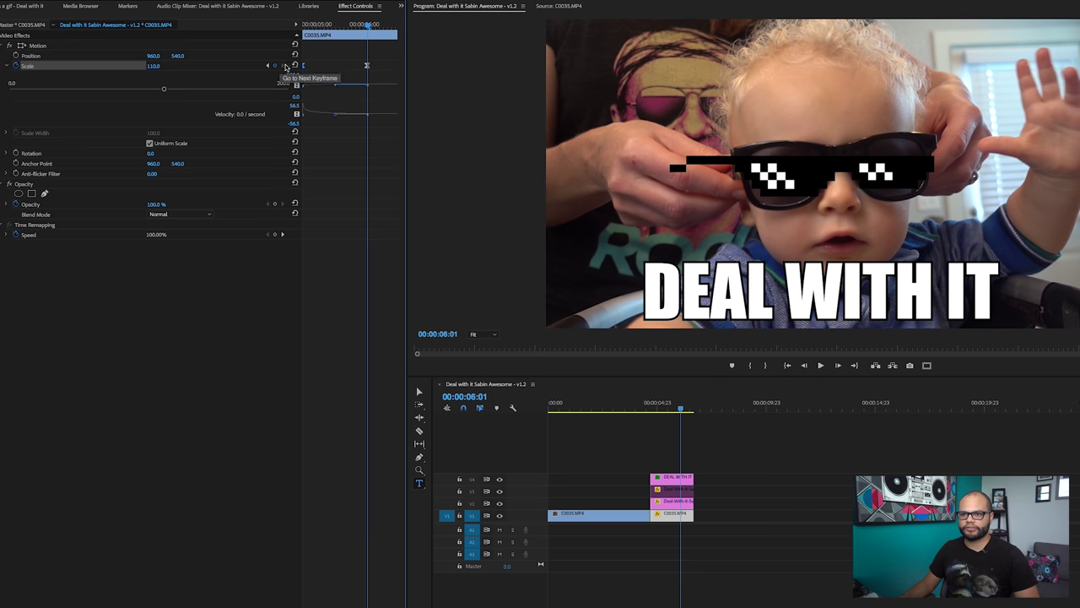
pyautogui.click(153, 65)
pyautogui.write('150')
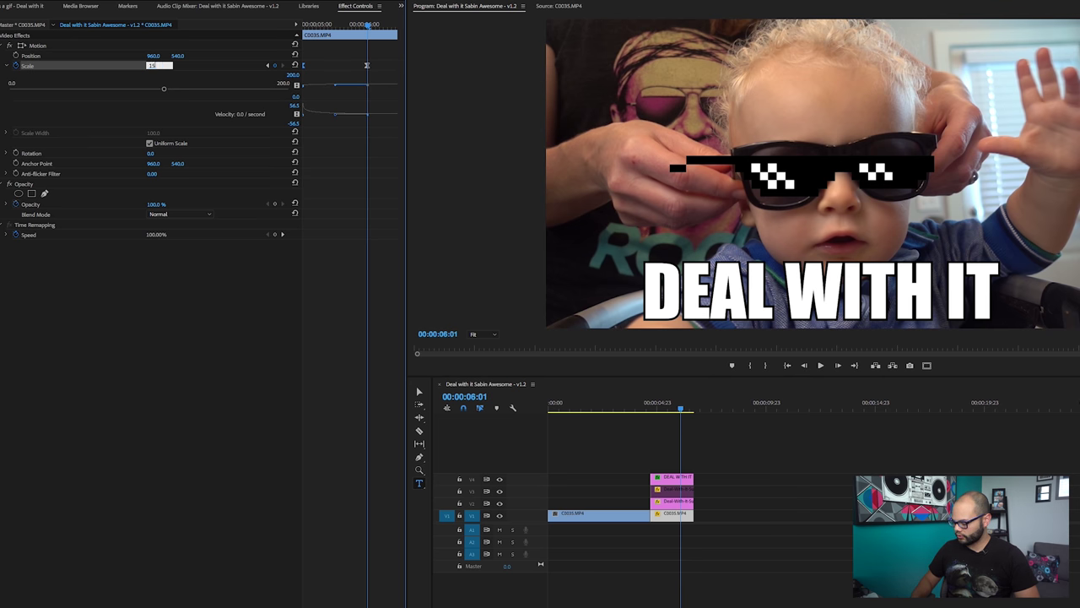
pyautogui.press('Return')
pyautogui.click(641, 405)
pyautogui.press('space')
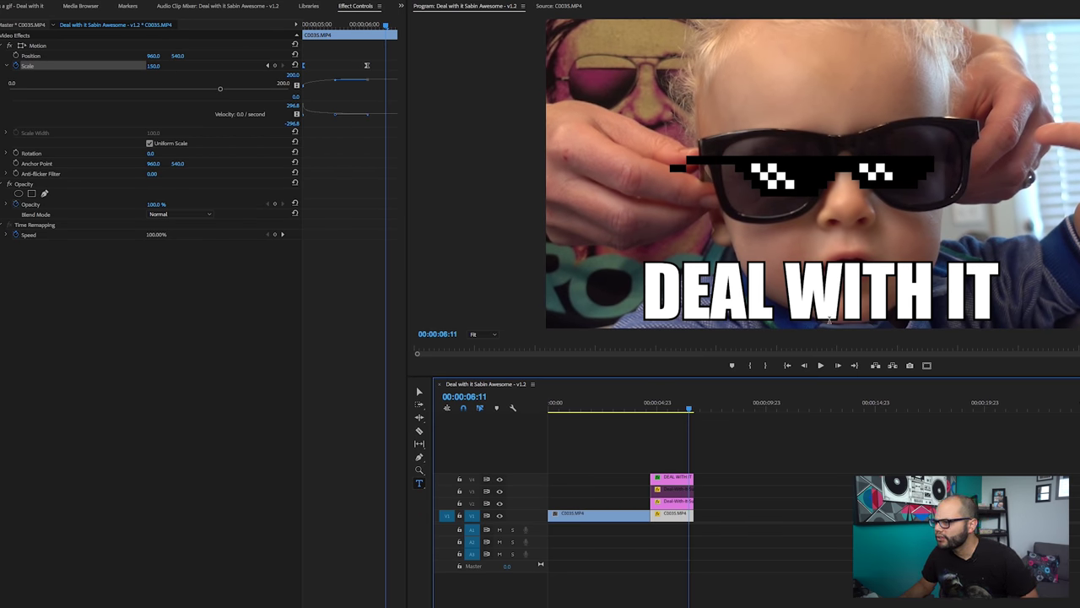
# Set the sunglasses clip's Scale to 158 and the horizontal Position of its keyframe at 00:00:06:01 to 834
pyautogui.click(678, 479)
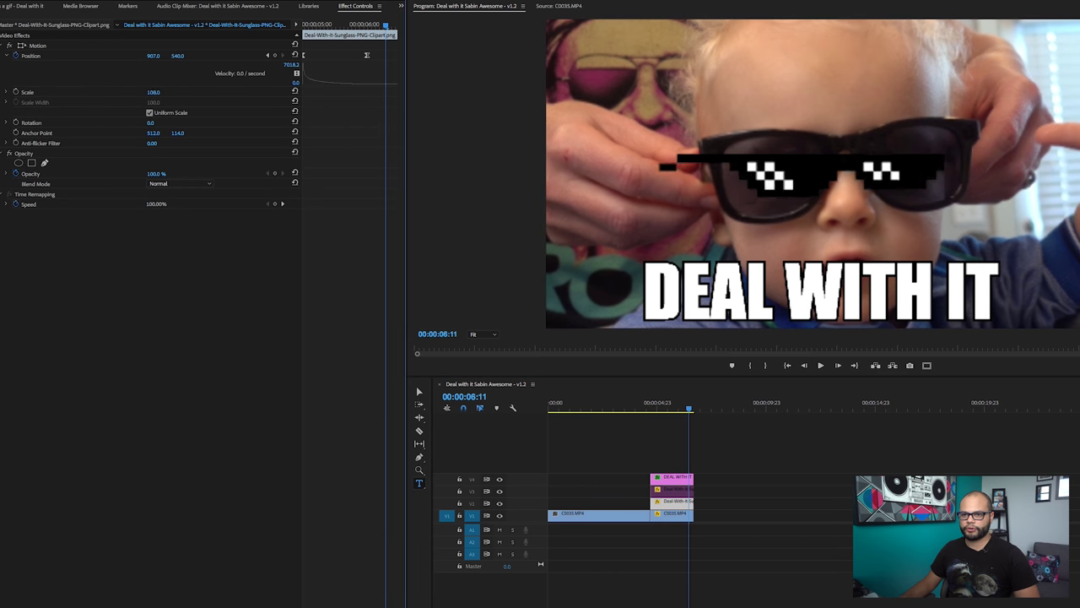
pyautogui.moveTo(153, 92); pyautogui.dragTo(200, 91)
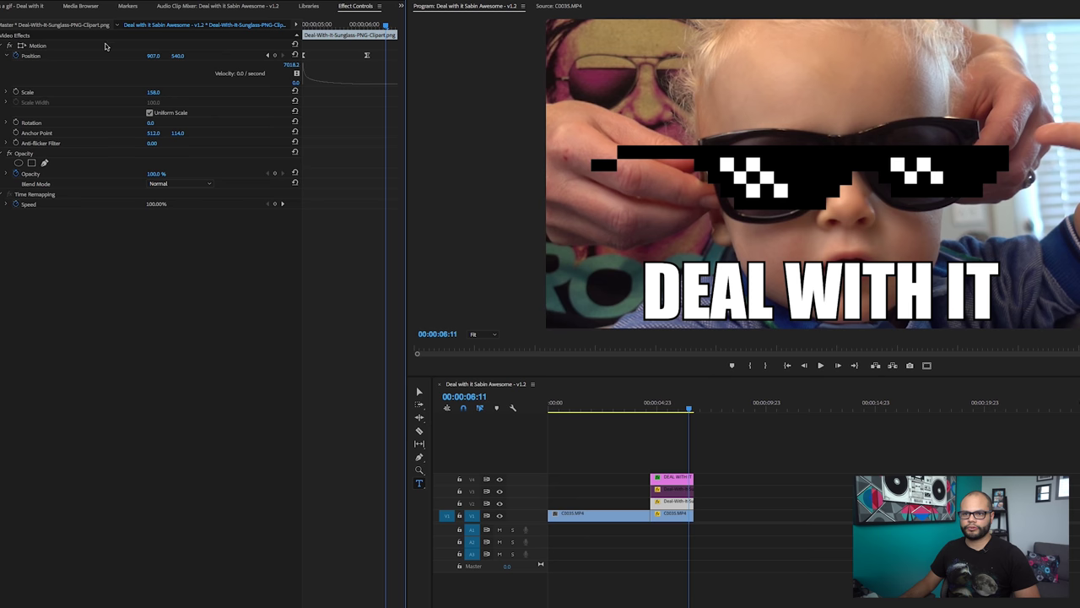
pyautogui.click(266, 55)
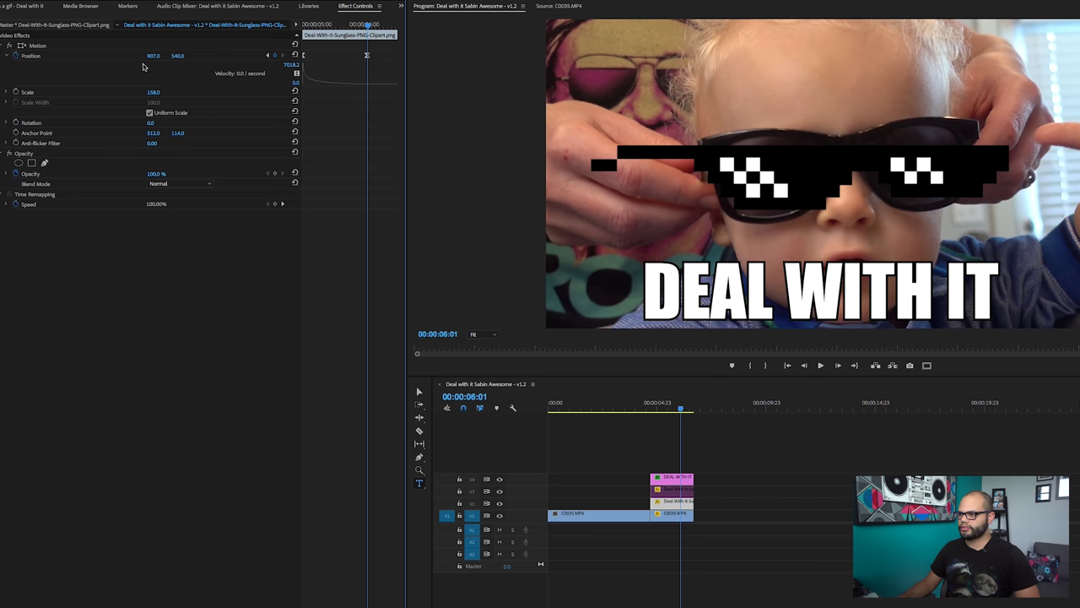
pyautogui.moveTo(153, 55); pyautogui.dragTo(125, 54)
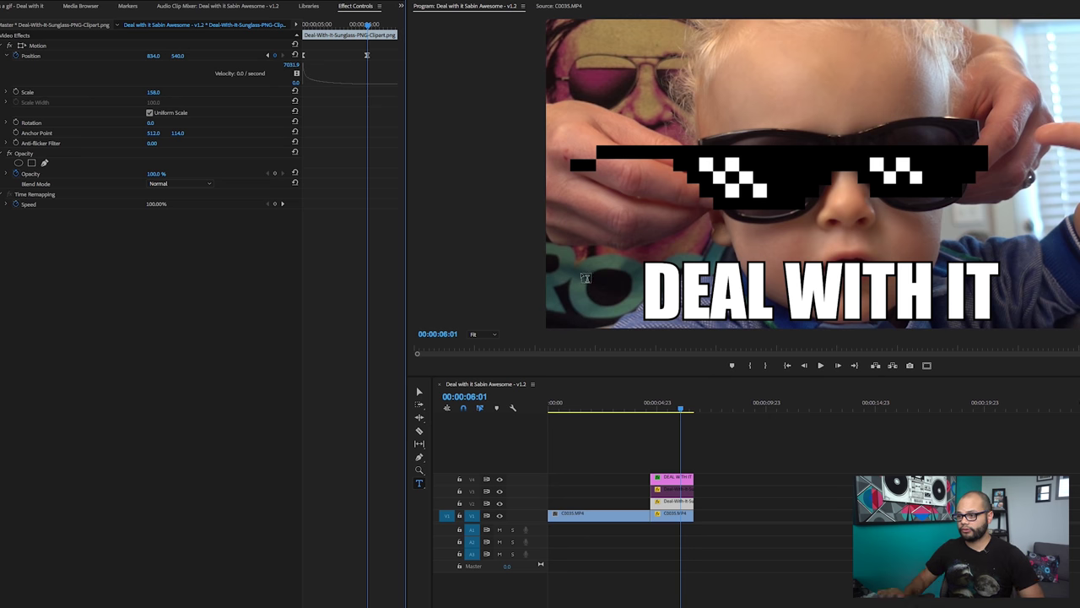
# Play the enlarged sunglasses' drop from the cut
pyautogui.click(649, 410)
pyautogui.press('space')
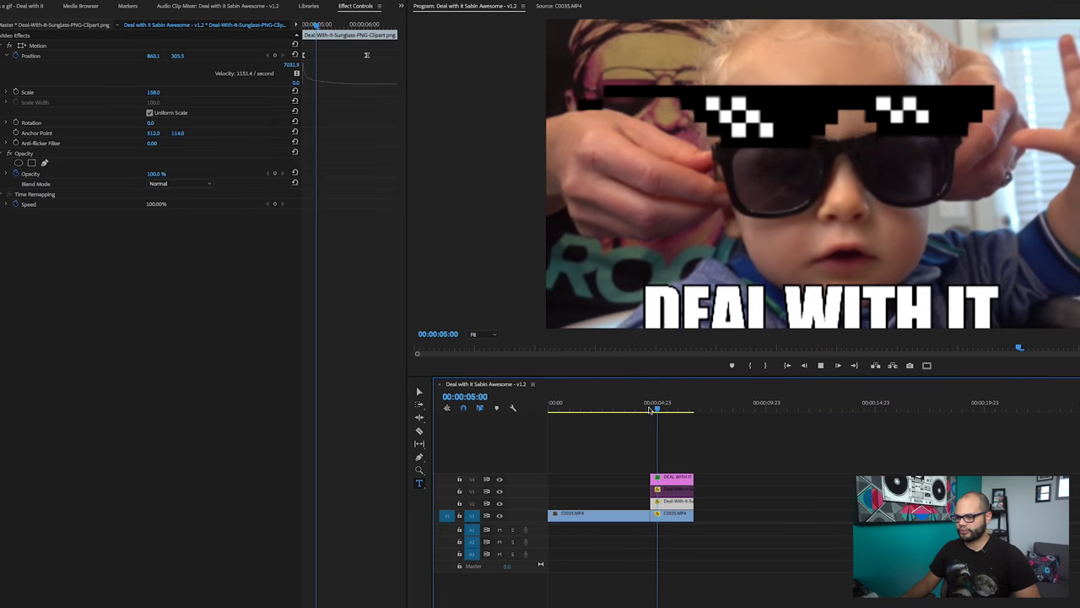
pyautogui.press('space')
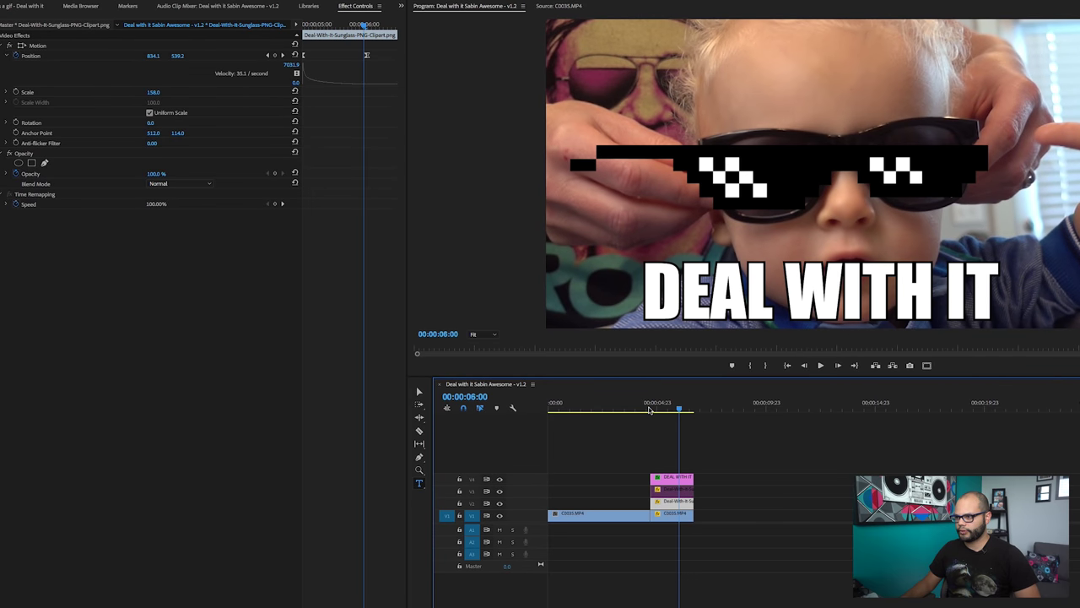
# Set the horizontal Position of the sunglasses' first keyframe at 00:00:04:17 to 834 and play the straightened drop
pyautogui.click(283, 56)
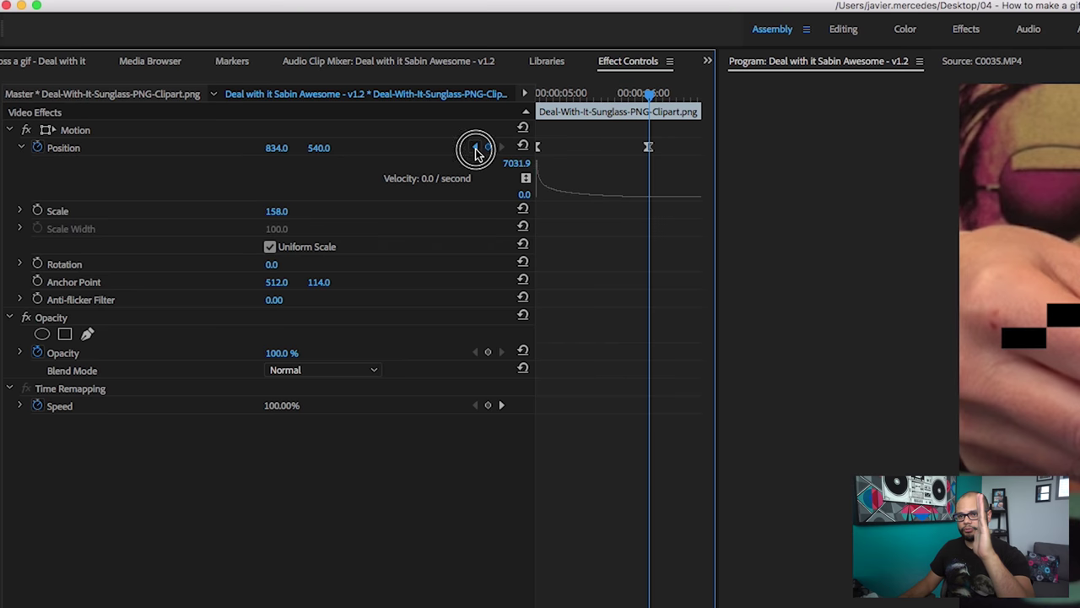
pyautogui.click(266, 56)
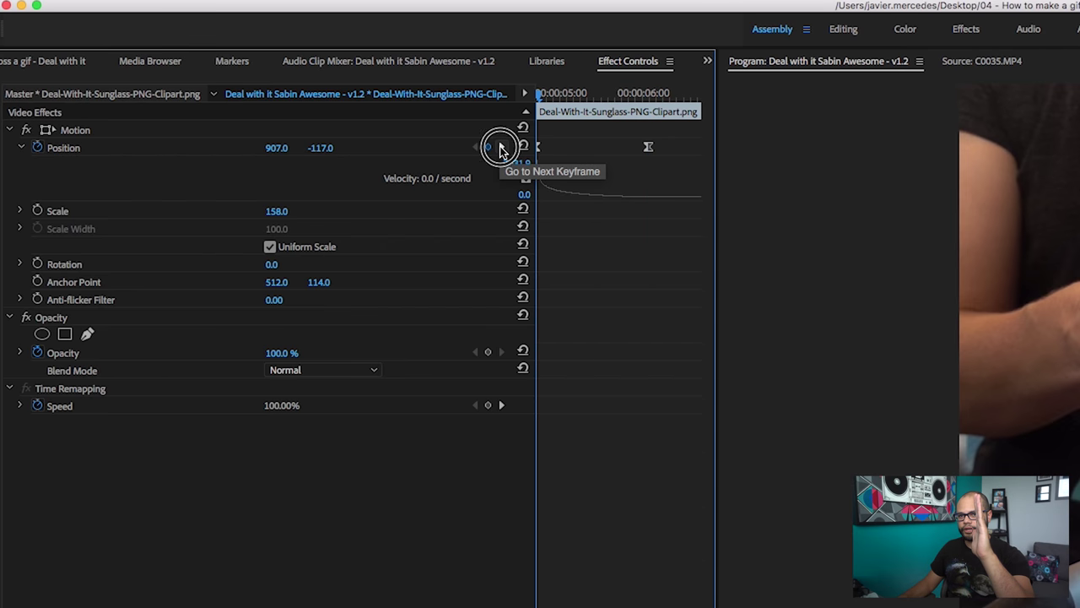
pyautogui.click(500, 148)
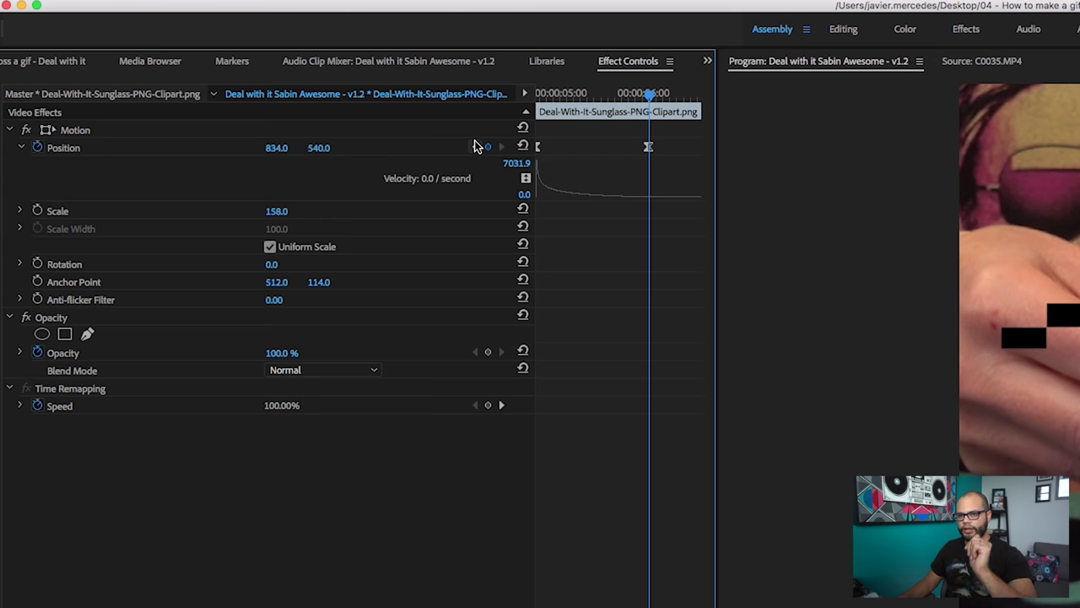
pyautogui.click(475, 149)
pyautogui.click(268, 149)
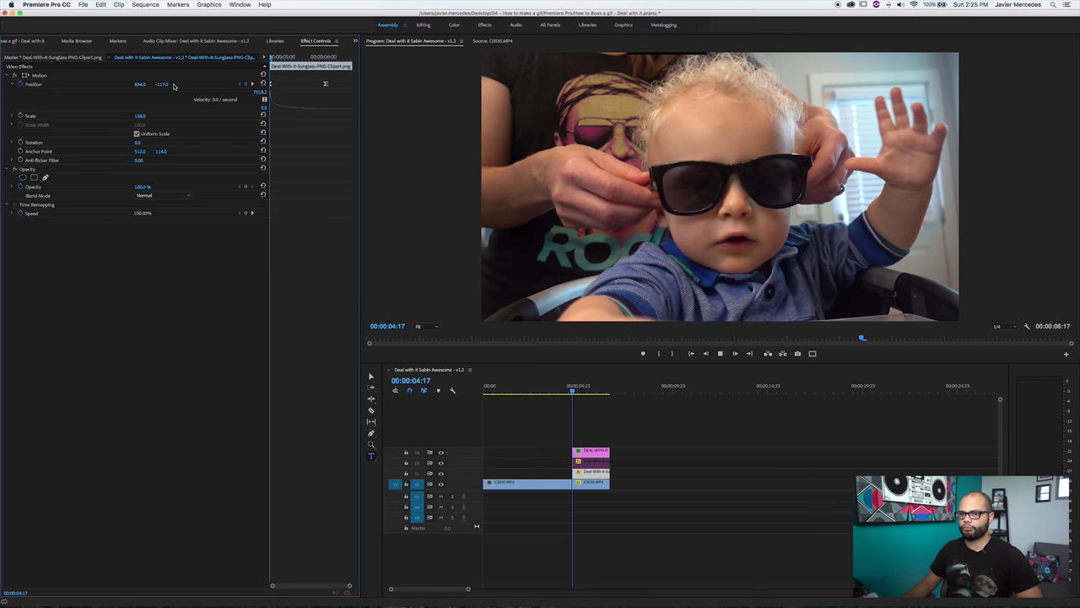
pyautogui.press('space')
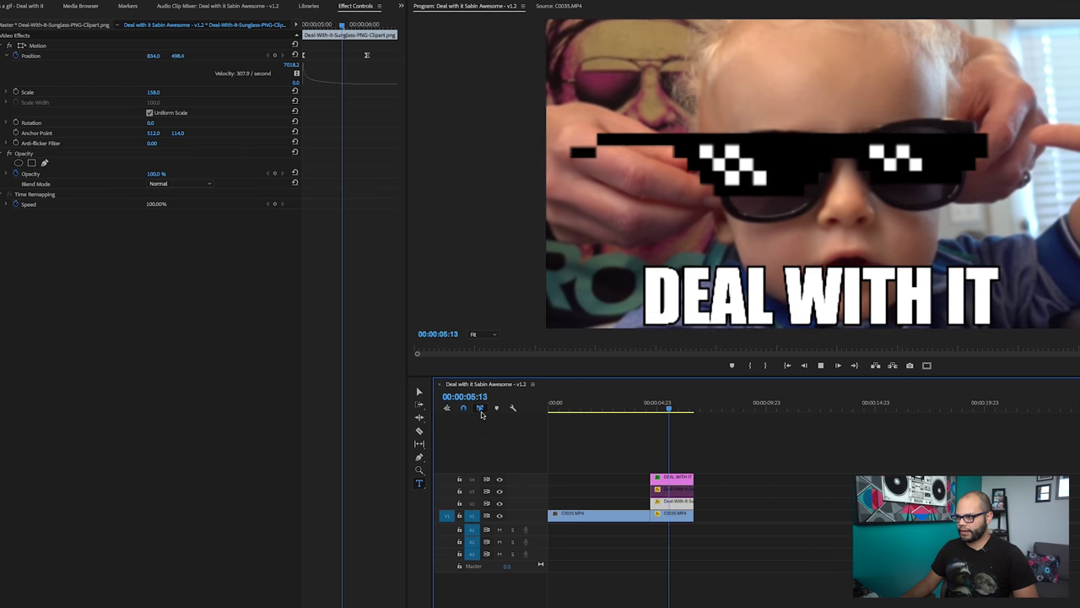
# Select all clips in the sequence, mark them as the In/Out range, and open the export settings
pyautogui.click(795, 469)
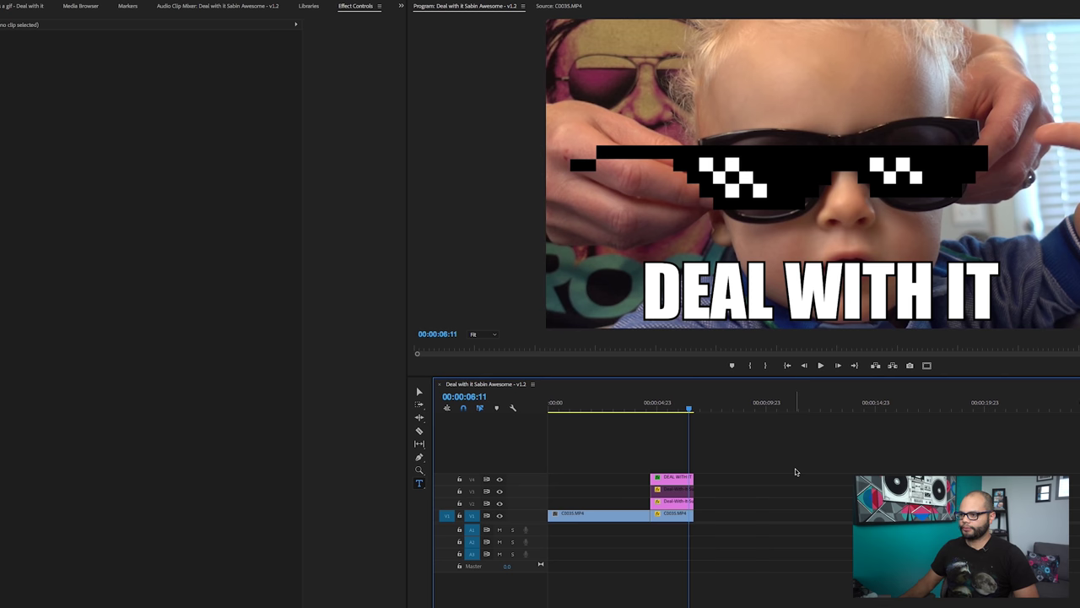
pyautogui.moveTo(788, 444); pyautogui.dragTo(424, 543)
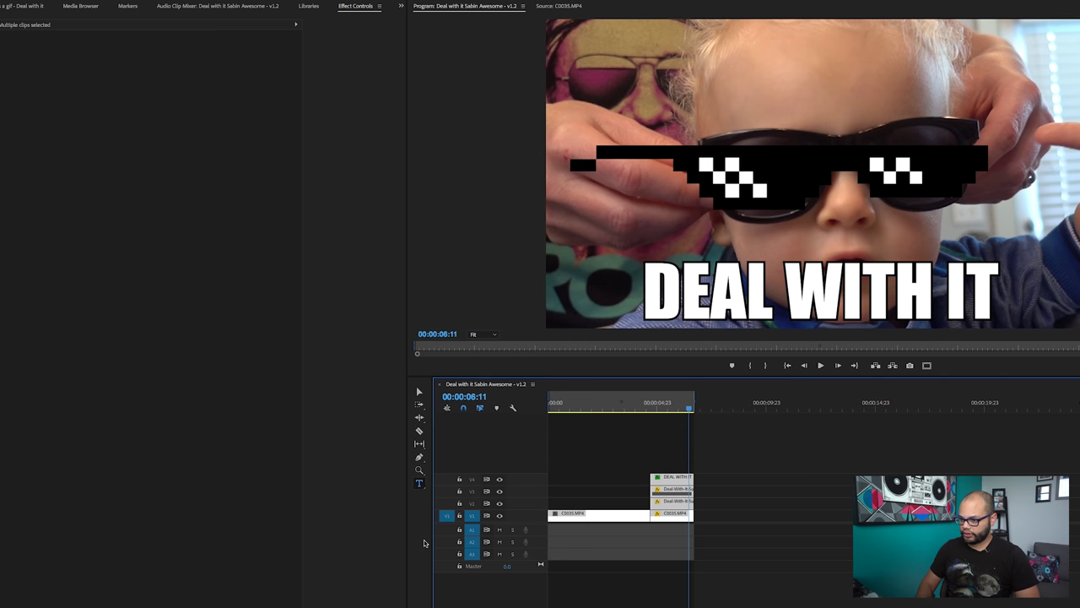
pyautogui.click(673, 436)
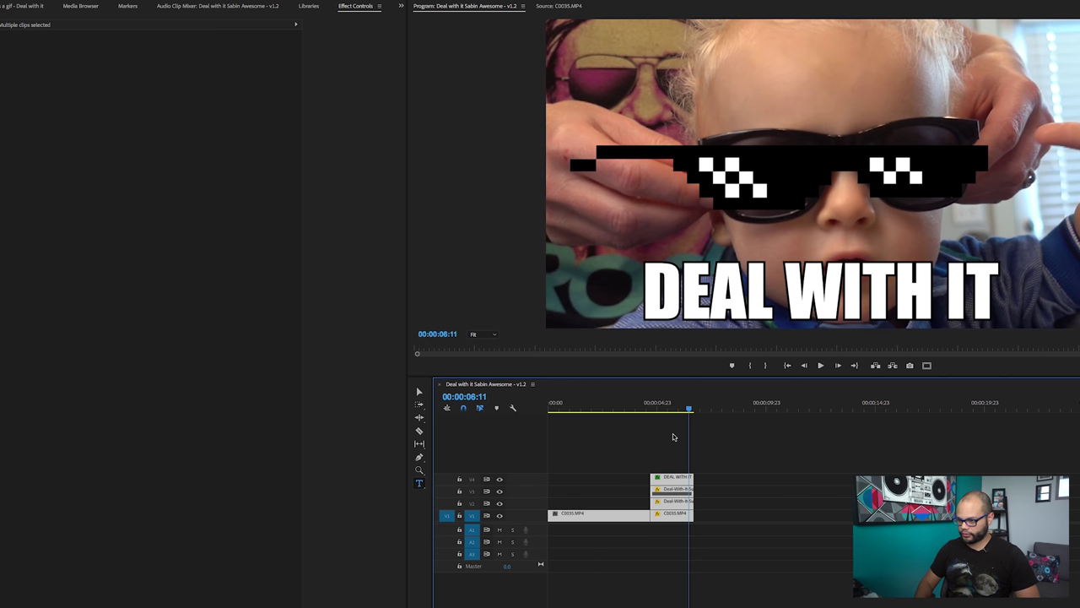
pyautogui.hotkey('ctrl', 'a')
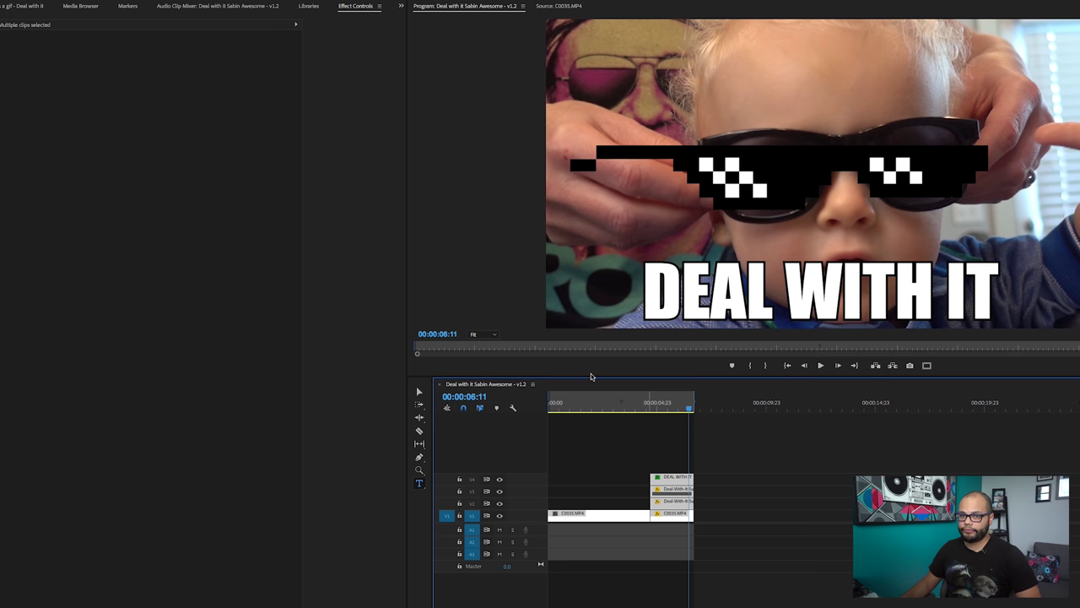
pyautogui.press('super+m')
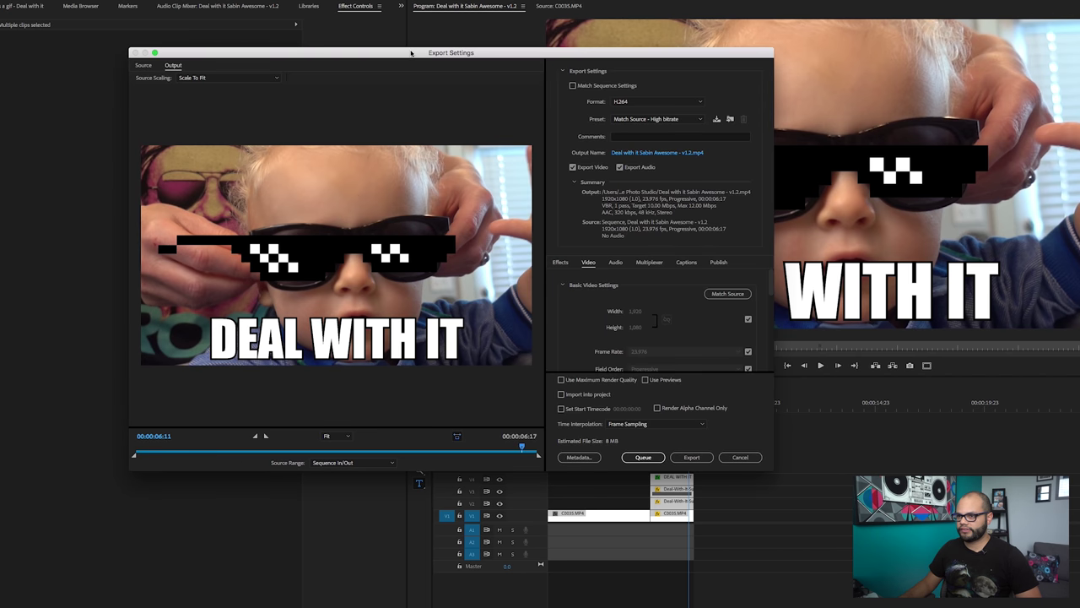
pyautogui.moveTo(411, 54); pyautogui.dragTo(529, 55)
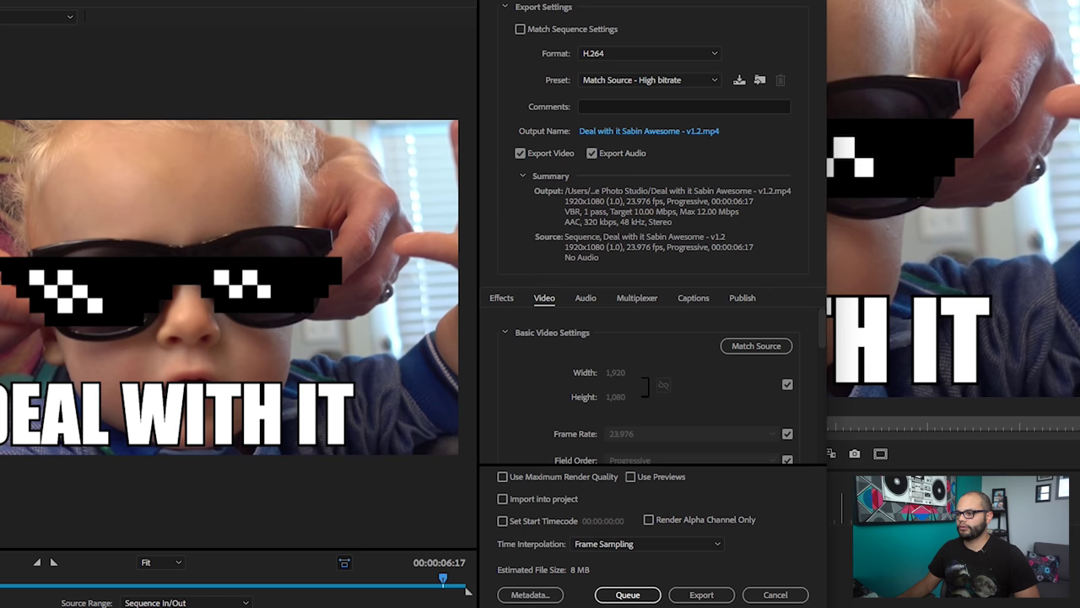
# Set the H.264 export preset to YouTube 480p SD Wide and review its video settings down to the bitrate
pyautogui.moveTo(821, 338); pyautogui.dragTo(825, 349)
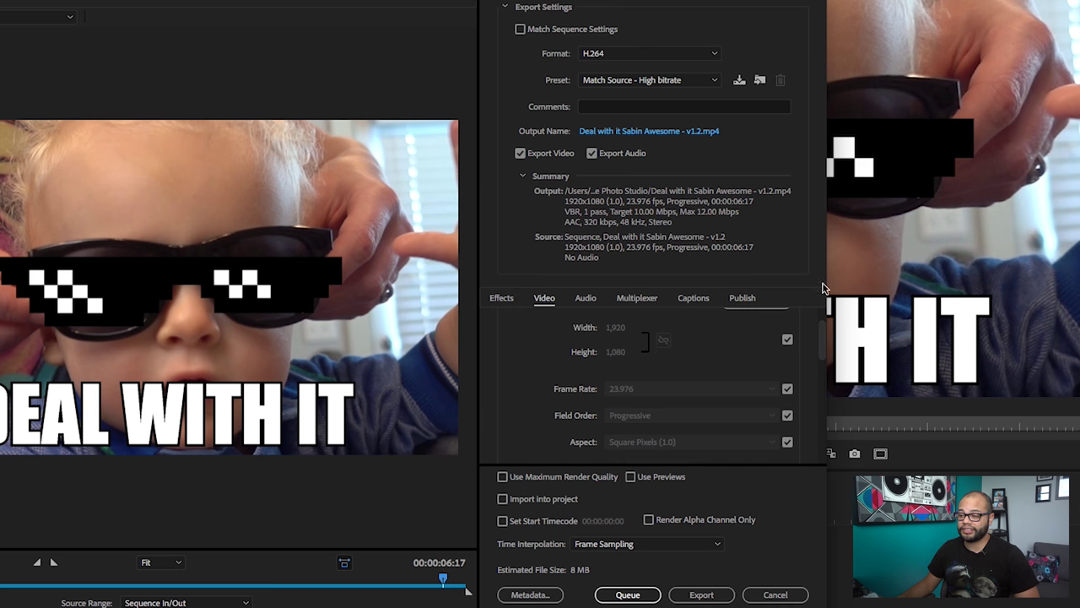
pyautogui.click(700, 80)
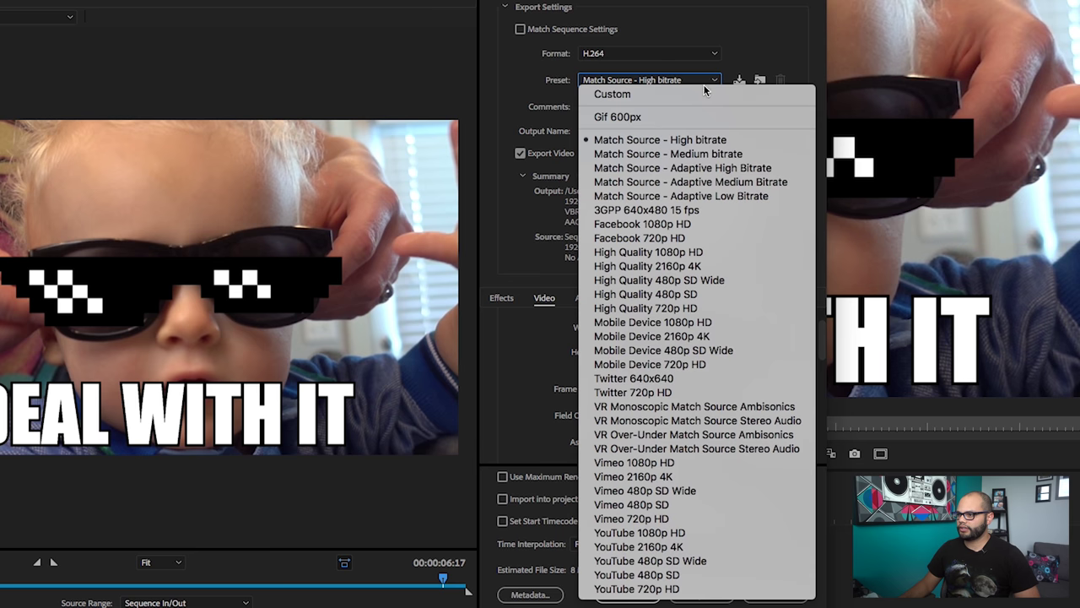
pyautogui.click(639, 561)
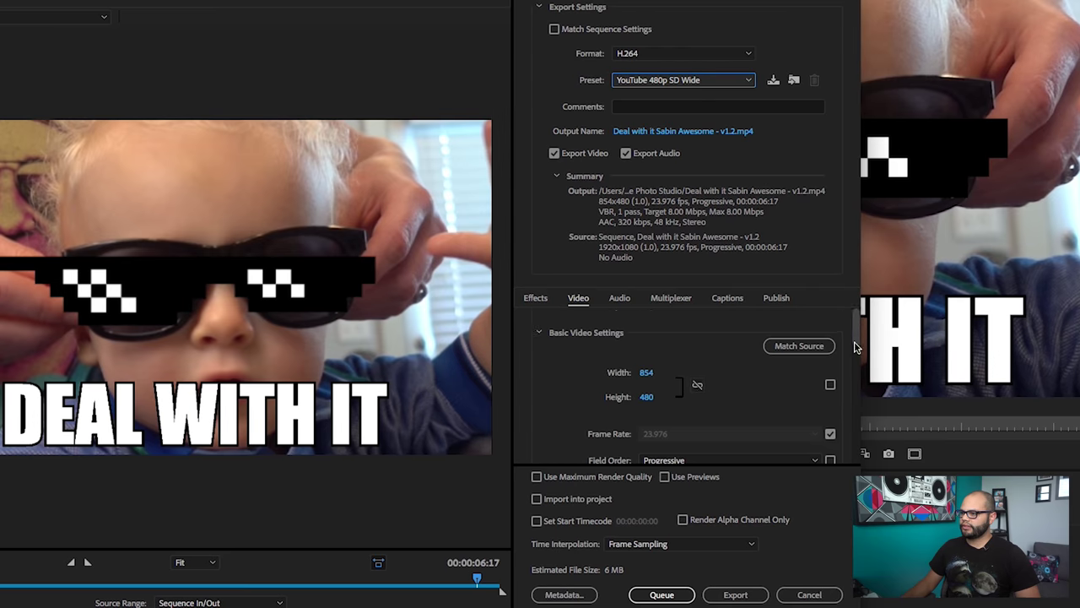
pyautogui.moveTo(857, 346)
pyautogui.mouseDown()
pyautogui.moveTo(864, 414)
pyautogui.moveTo(866, 359)
pyautogui.mouseUp()
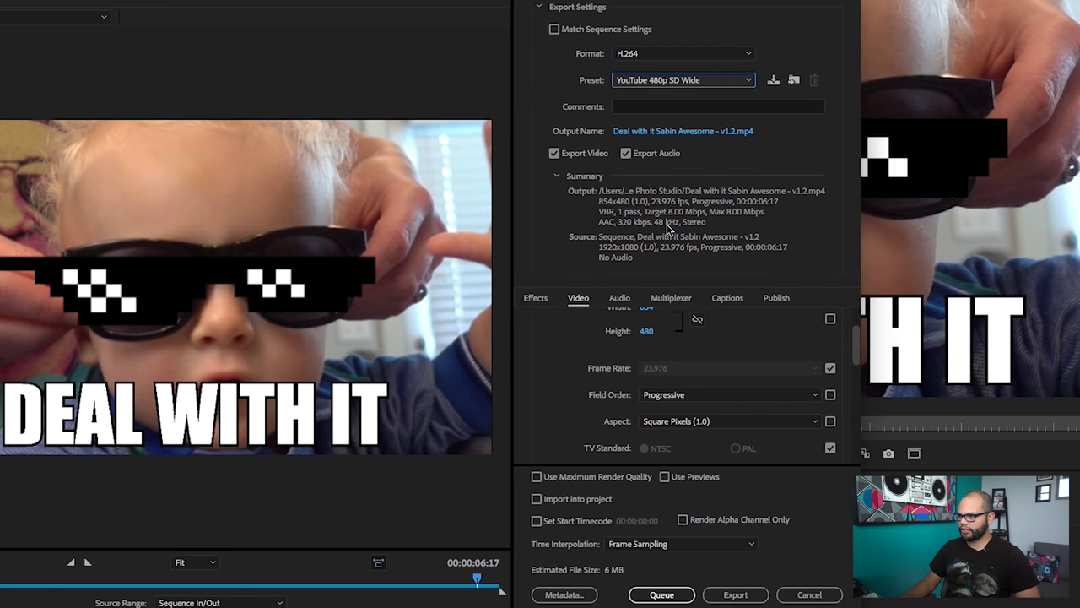
pyautogui.moveTo(856, 372); pyautogui.dragTo(860, 425)
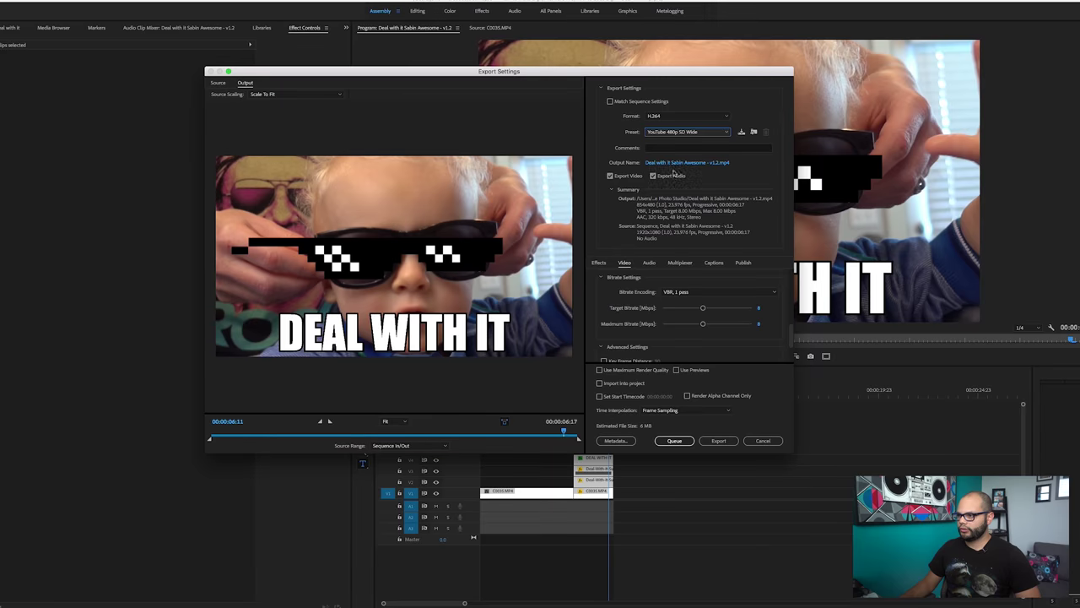
# Change the export destination to "04 - How to make a gif" and create a "Gifs" folder there
pyautogui.click(674, 163)
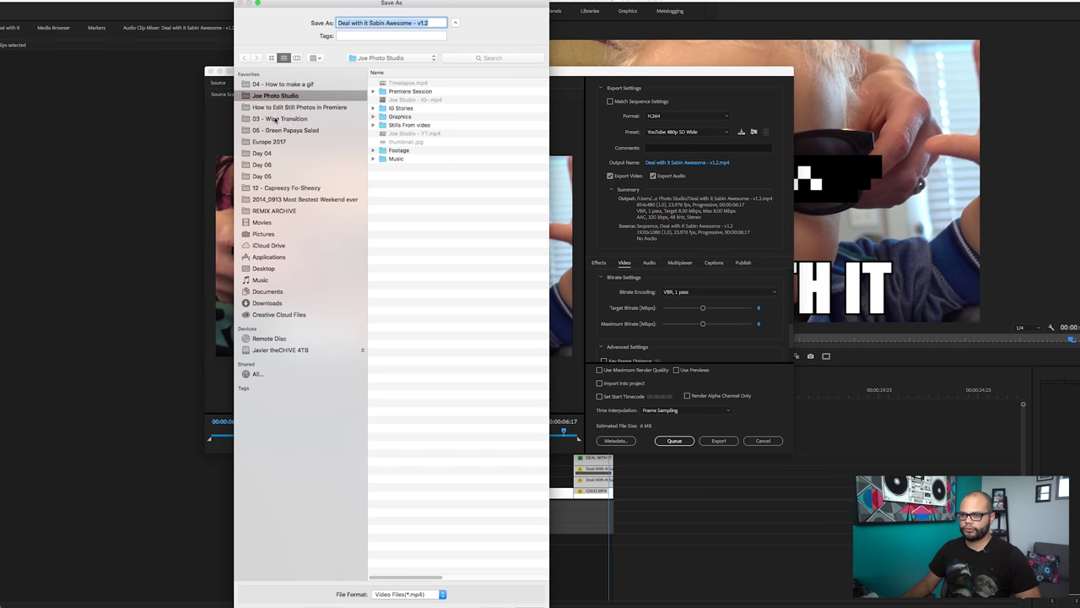
pyautogui.click(278, 88)
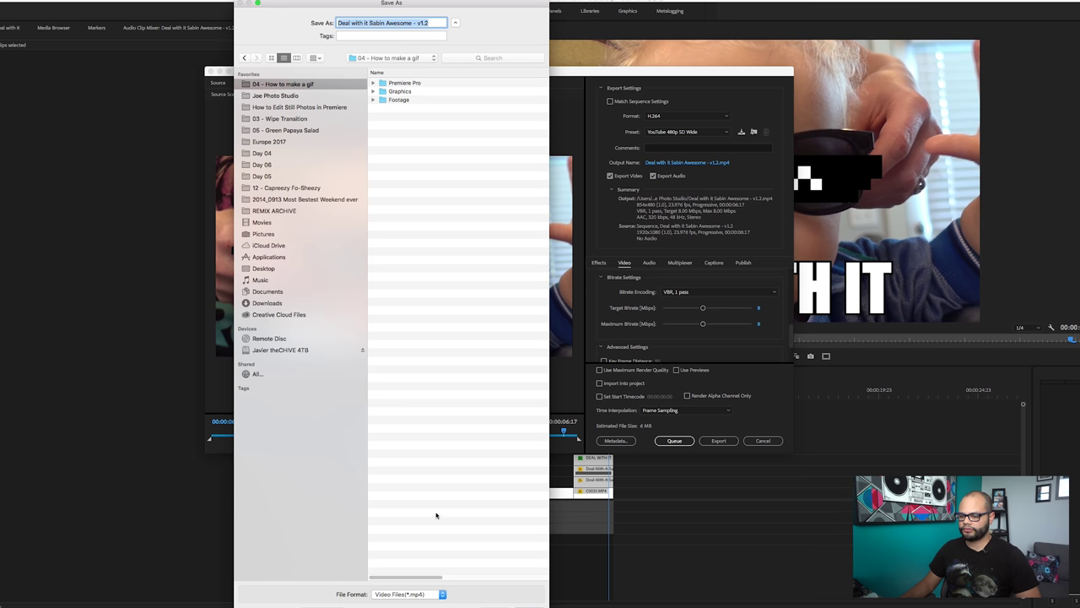
pyautogui.press('shift+super+n')
pyautogui.press('BackSpace')
pyautogui.write('0ifs')
pyautogui.press('Return')
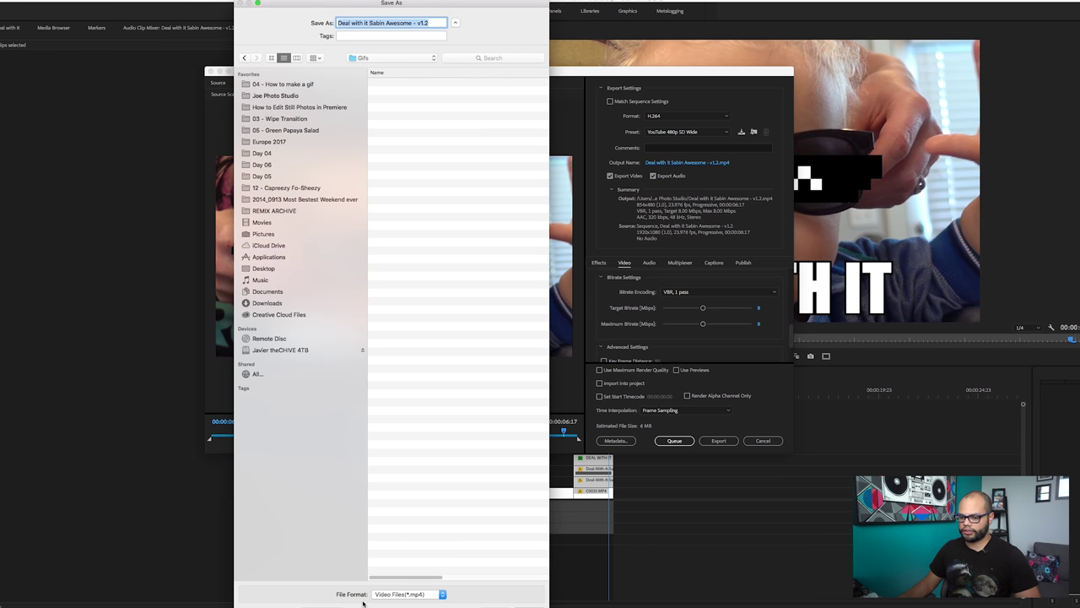
# Create an "Mp4s" folder inside "Gifs" and save the export output name and location there
pyautogui.click(338, 604)
pyautogui.write('Mp4s')
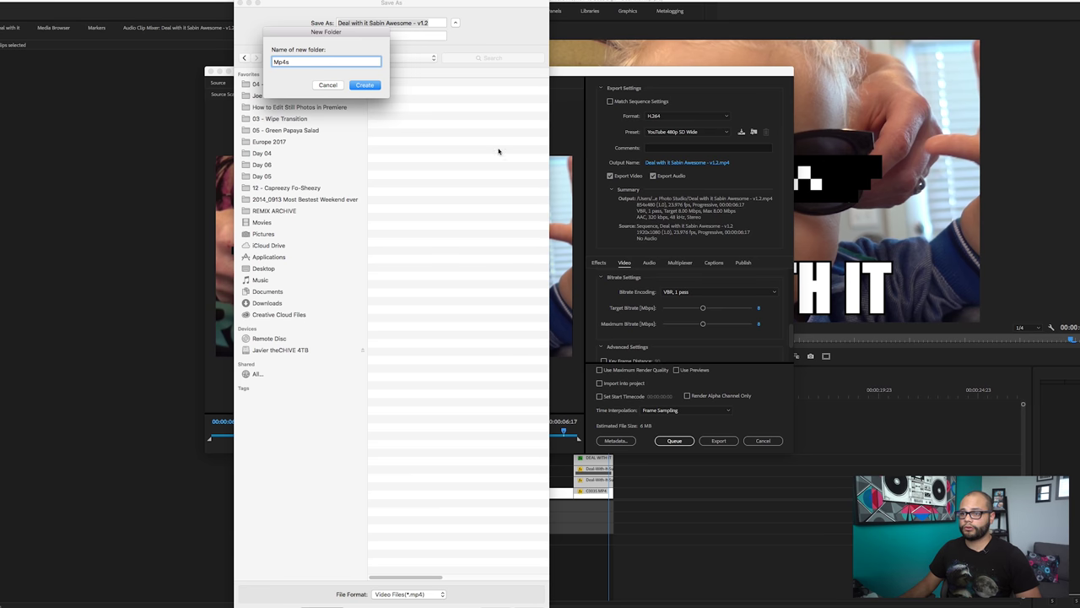
pyautogui.press('Return')
pyautogui.press('Return')
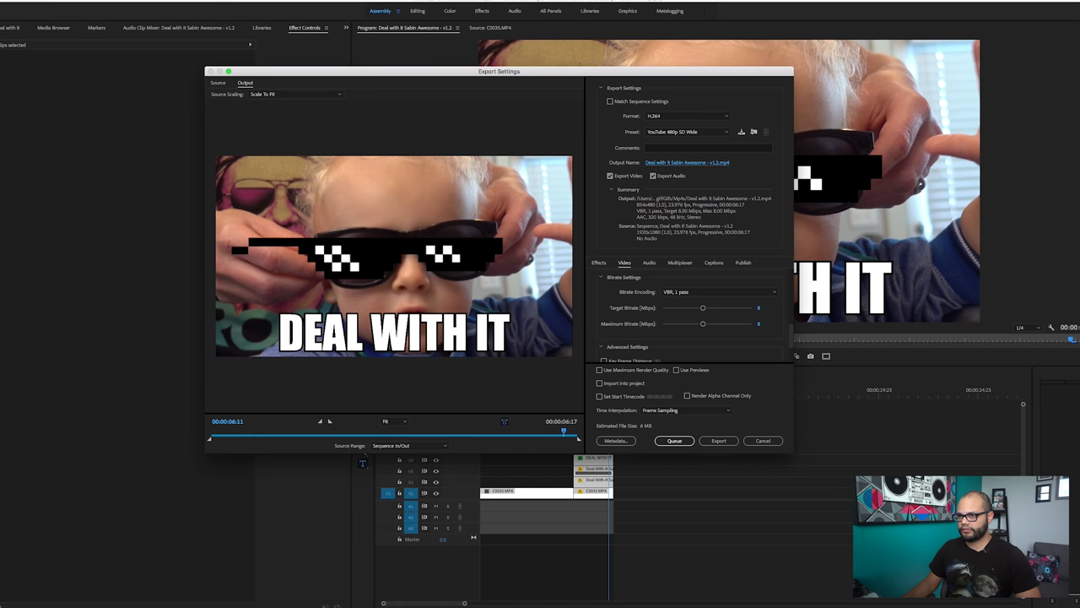
# Export the "Deal with it Sabin Awesome - v1.2" sequence directly with the current H.264 settings
pyautogui.click(714, 441)
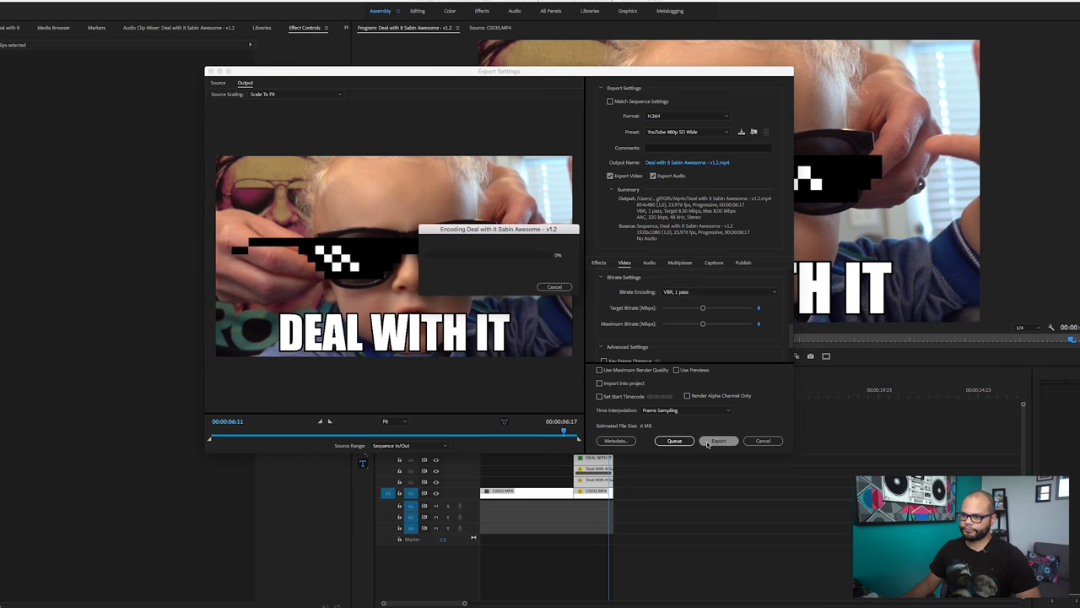
pyautogui.moveTo(624, 598)
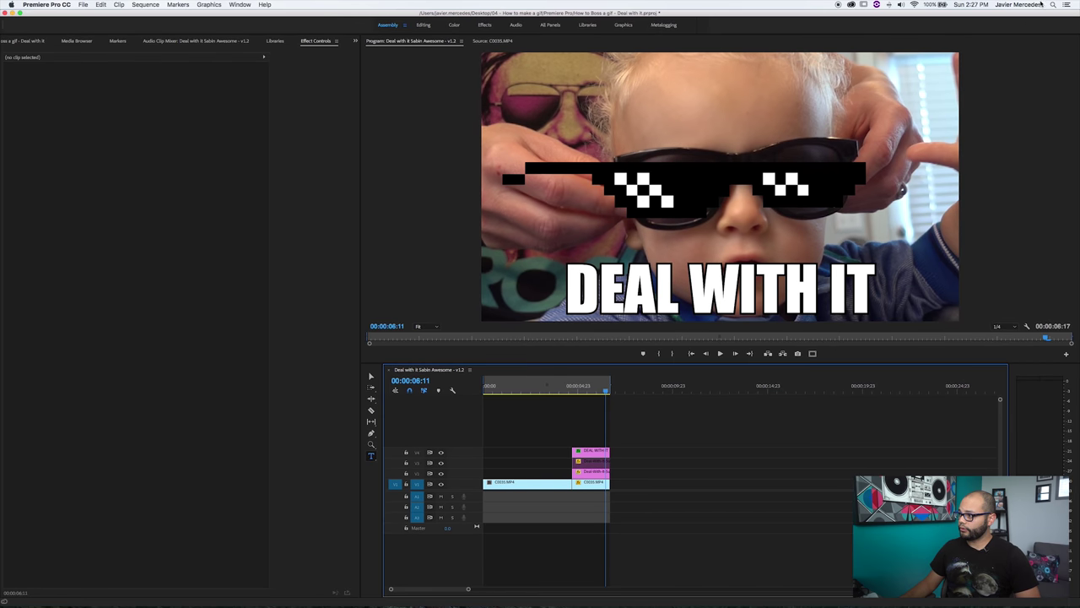
# Switch to the App Store, search for "gif brewery by gfycat" and get the GIF Brewery app
pyautogui.click(1053, 4)
pyautogui.write('app')
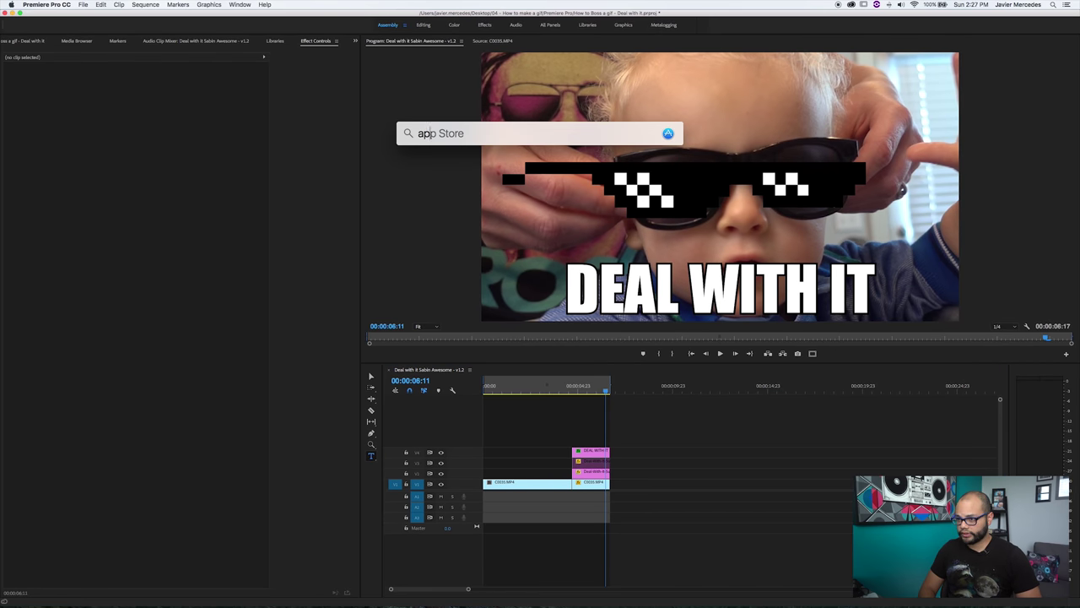
pyautogui.press('Return')
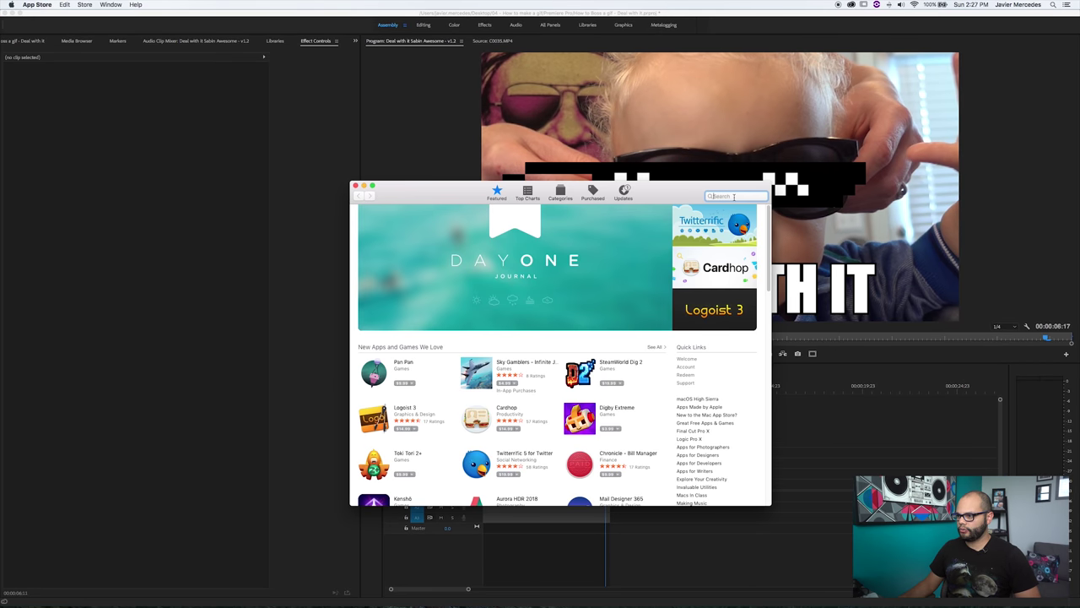
pyautogui.write('gif bre')
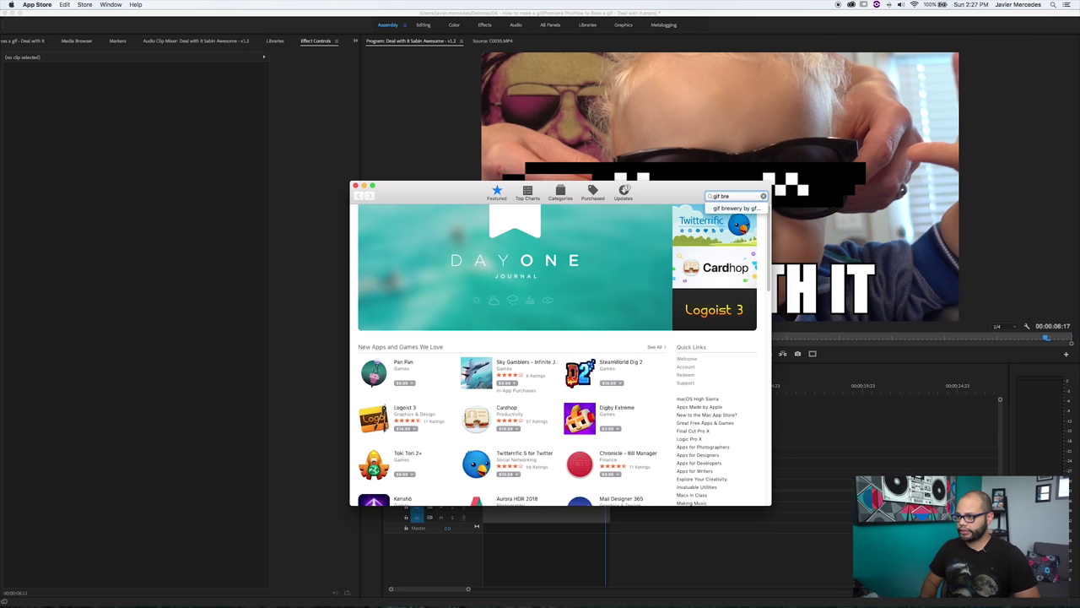
pyautogui.press('Down')
pyautogui.press('Return')
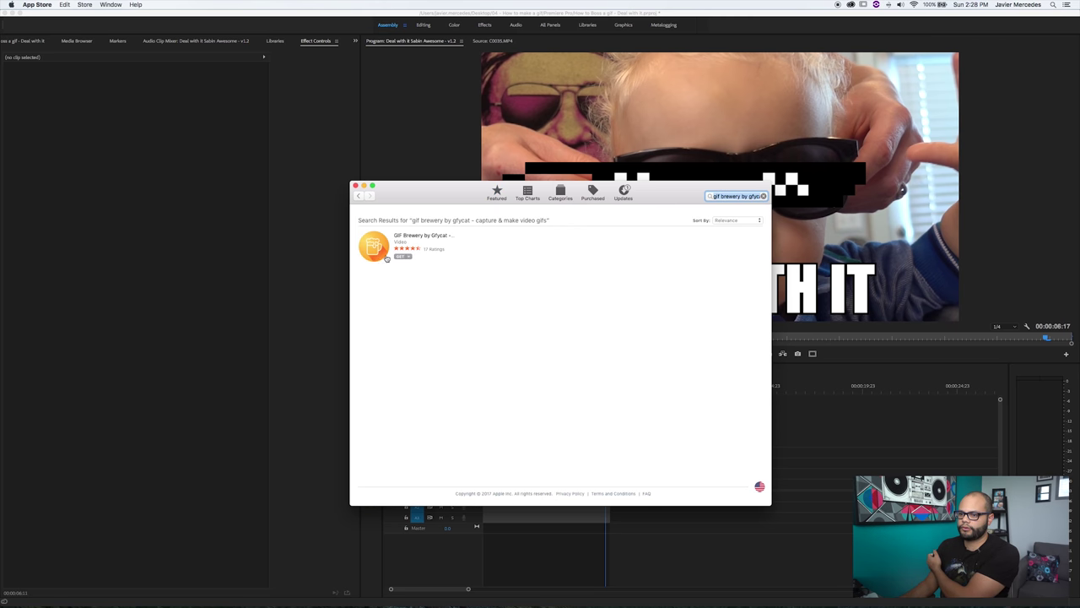
pyautogui.click(404, 256)
pyautogui.click(405, 257)
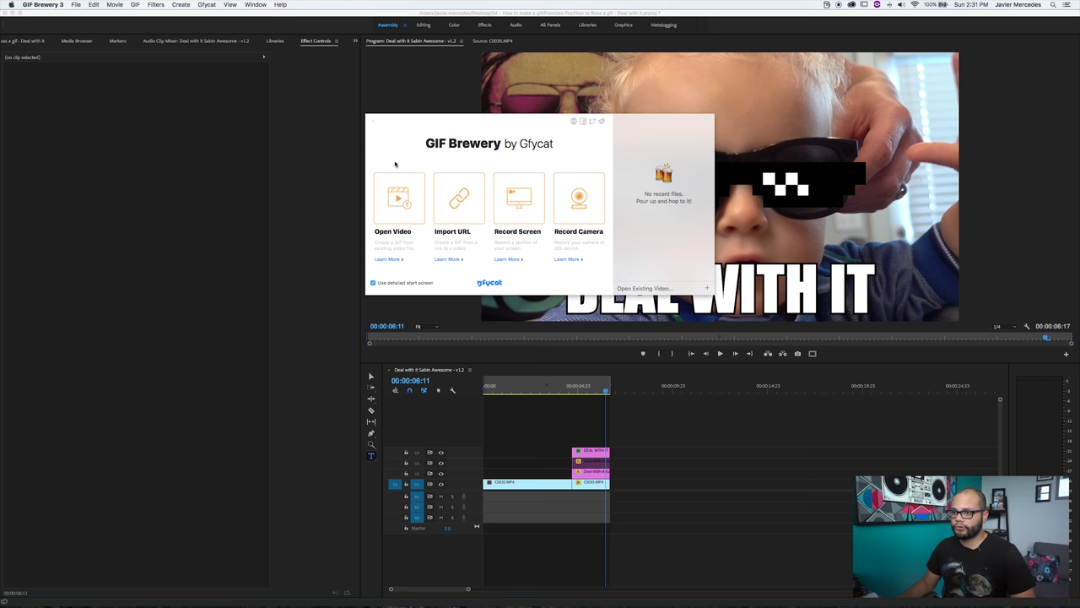
# Switch to Finder and open the exported v1.2 MP4 from the Gifs/Mp4s folder in GIF Brewery 3
pyautogui.moveTo(278, 591)
pyautogui.click(197, 591)
pyautogui.click(729, 198)
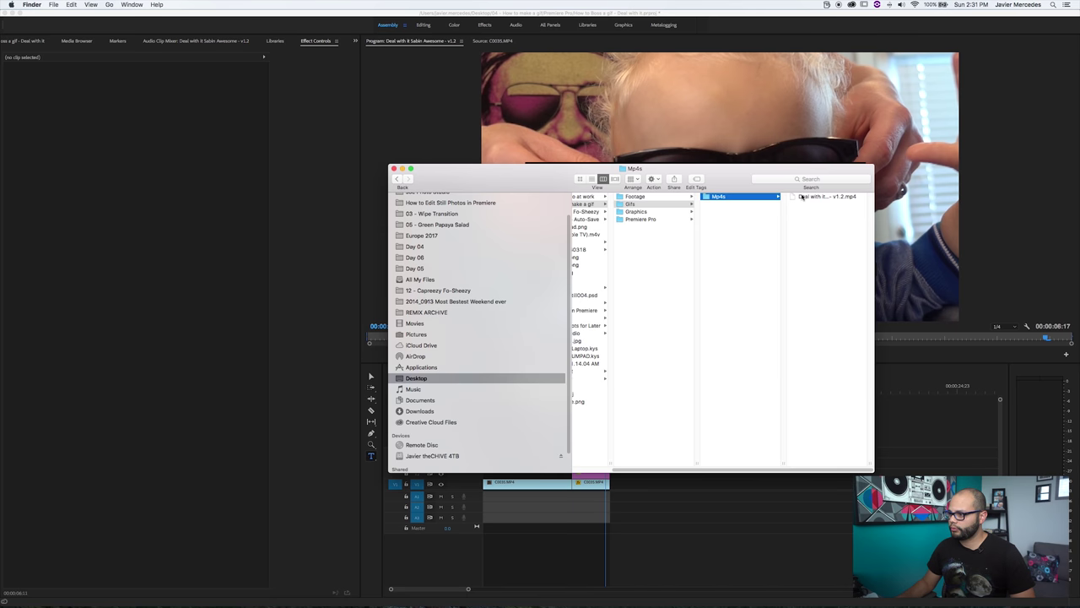
pyautogui.moveTo(736, 197); pyautogui.dragTo(776, 593)
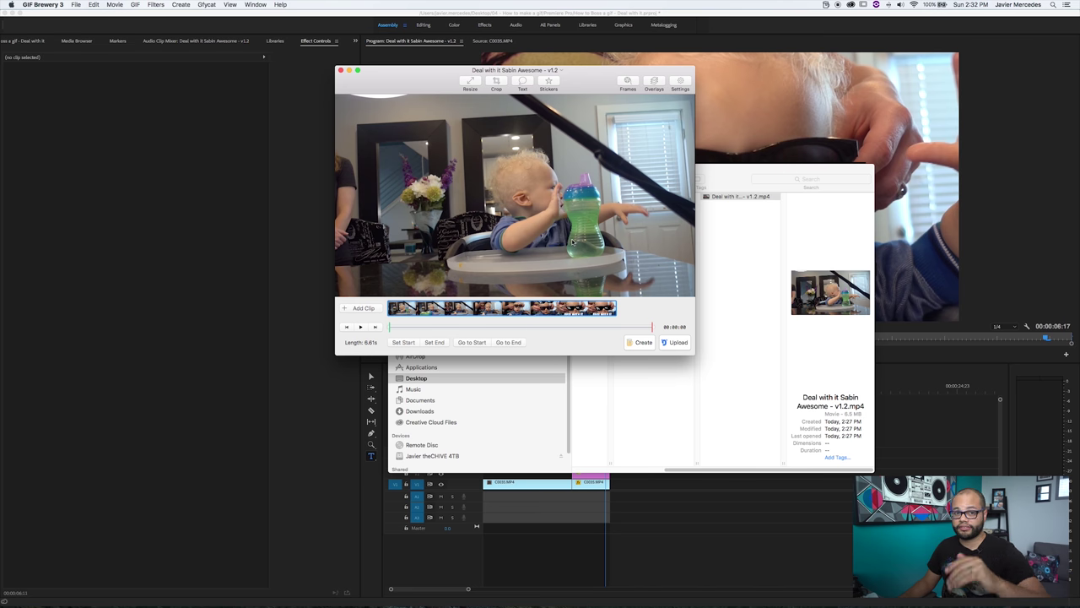
# Generate a test GIF of the whole clip with the default settings, check its preview and dismiss it
pyautogui.click(393, 326)
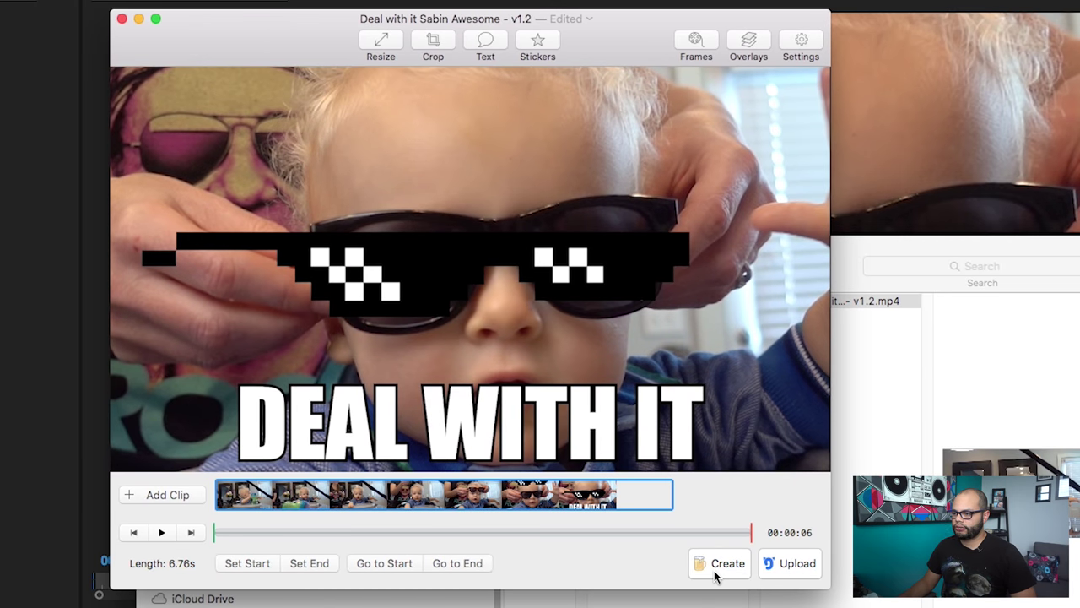
pyautogui.click(715, 573)
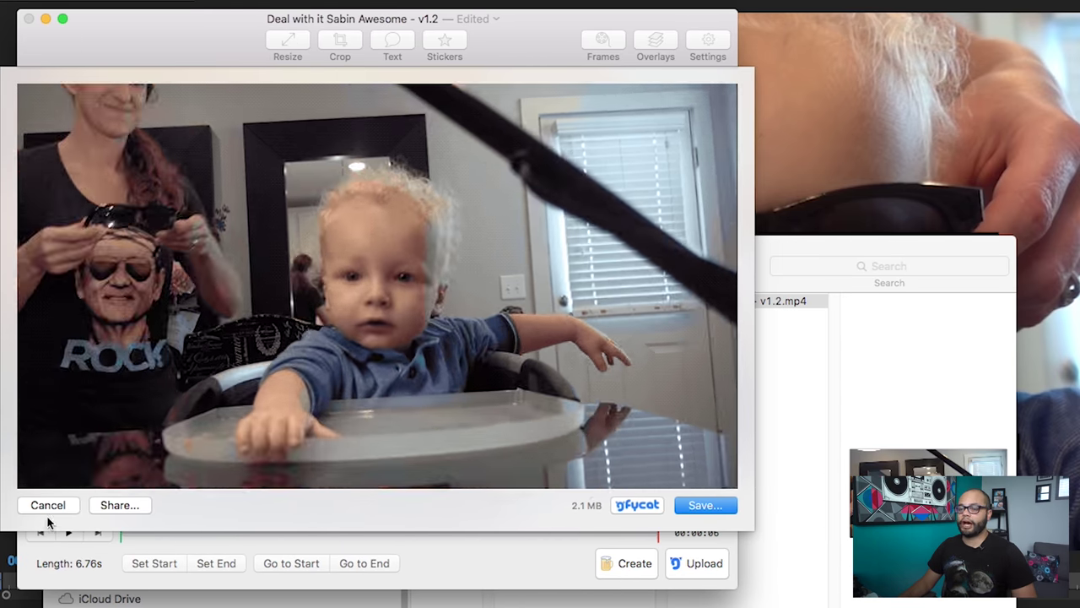
pyautogui.click(165, 509)
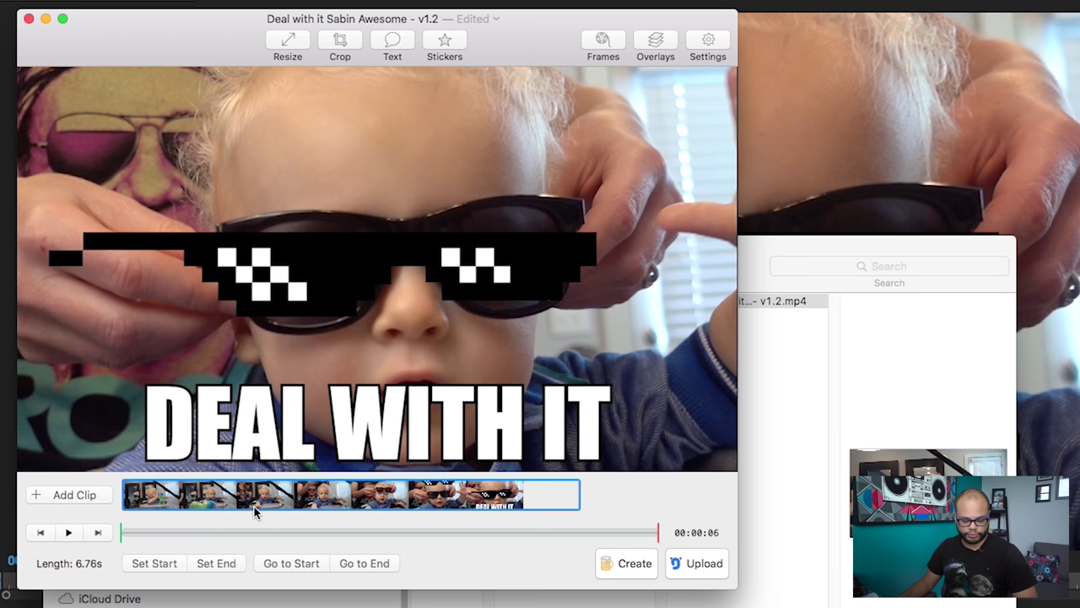
# Set the GIF's frame count to 70, then generate and dismiss a test GIF
pyautogui.click(719, 42)
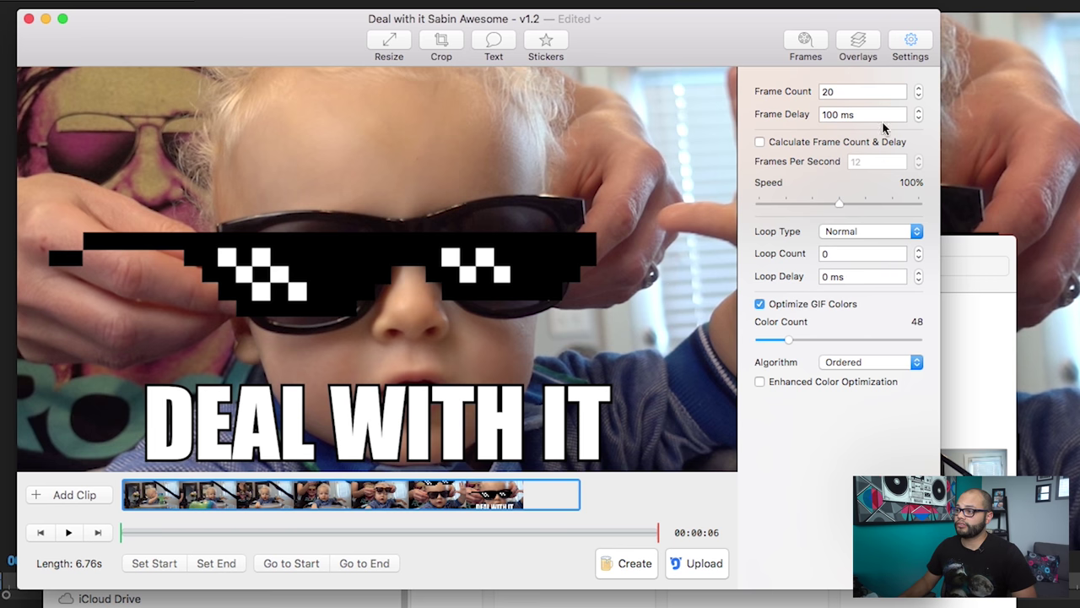
pyautogui.click(855, 91)
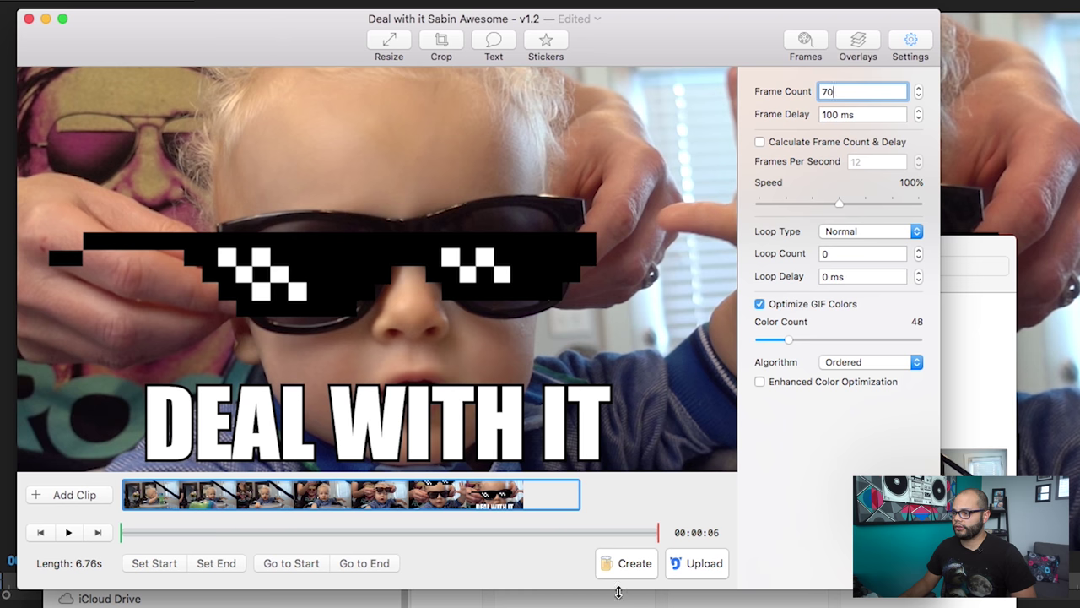
pyautogui.click(629, 563)
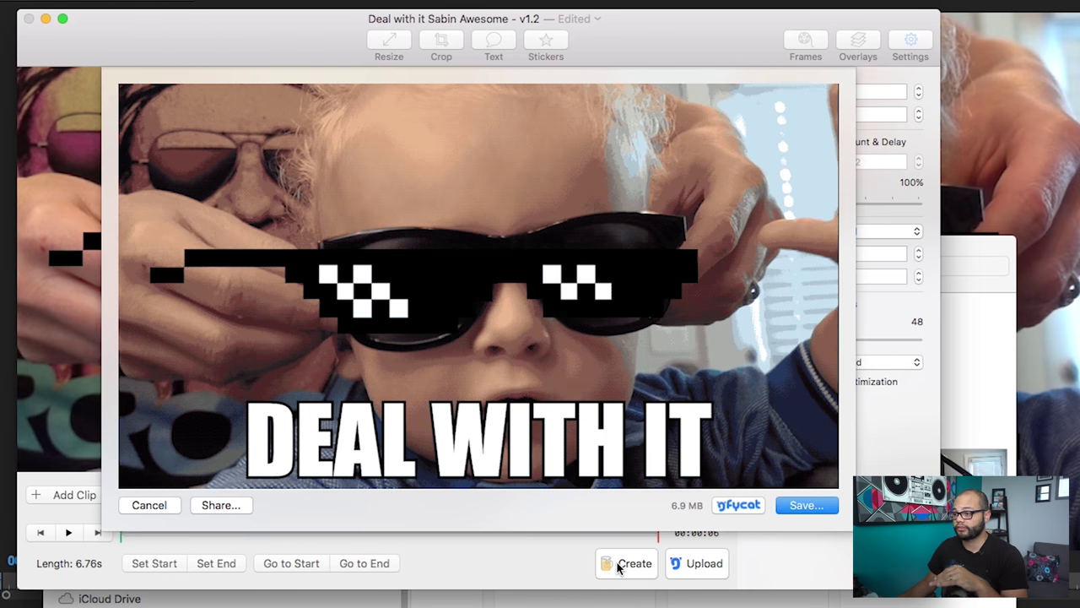
pyautogui.press('Escape')
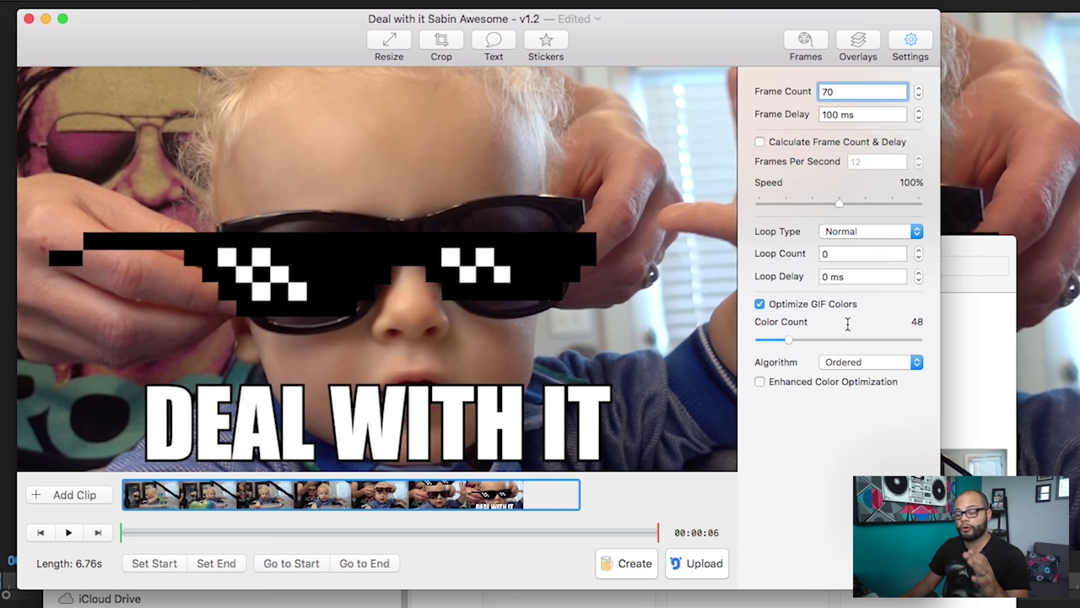
# Disable GIF color optimization, then generate a test GIF to check its quality and file size, and dismiss it
pyautogui.click(759, 305)
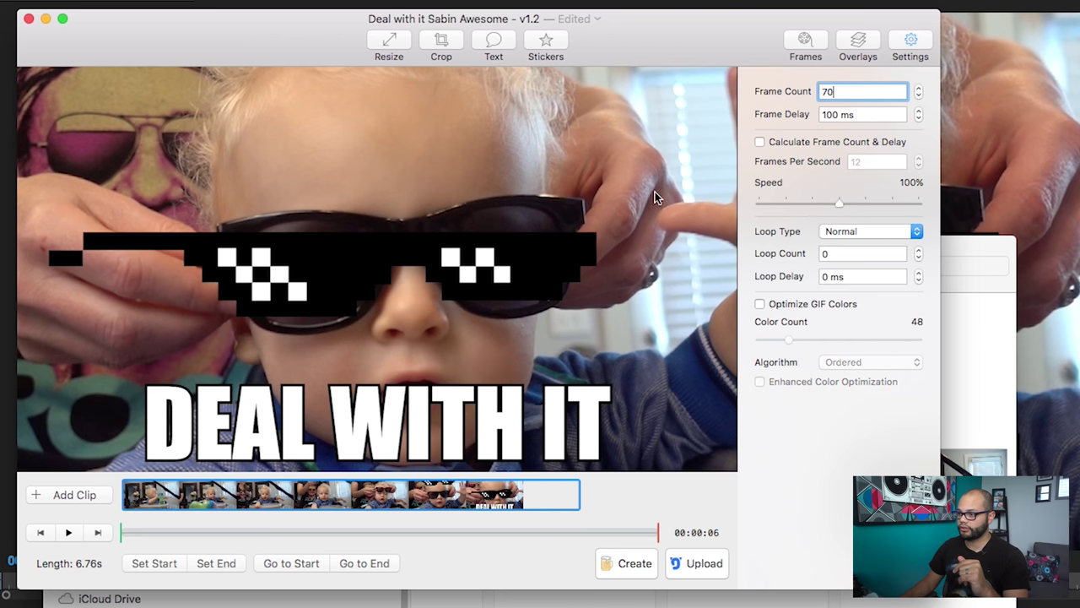
pyautogui.click(635, 564)
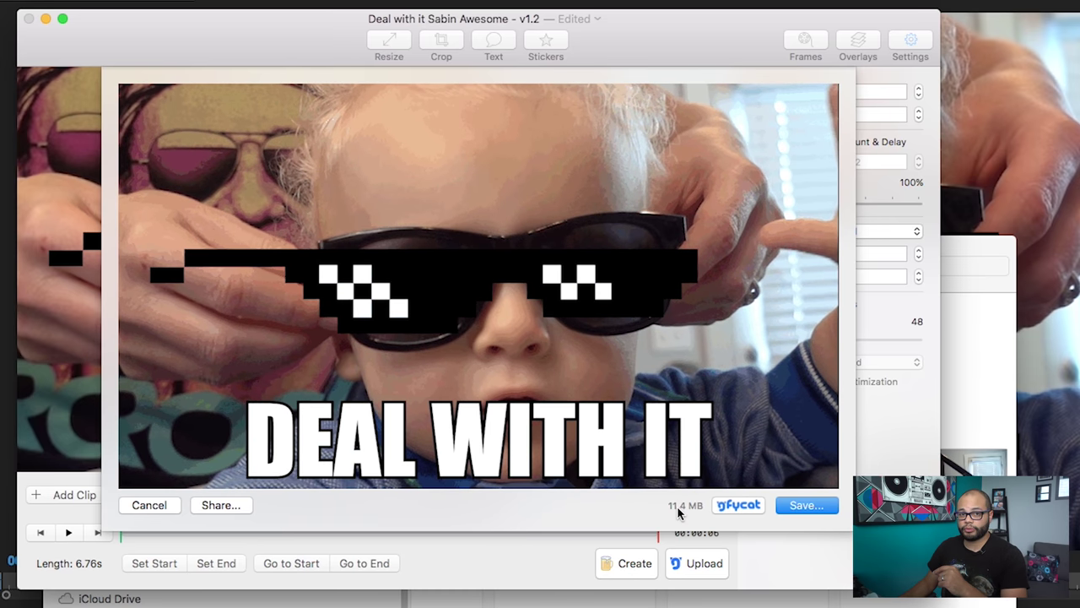
pyautogui.moveTo(678, 512)
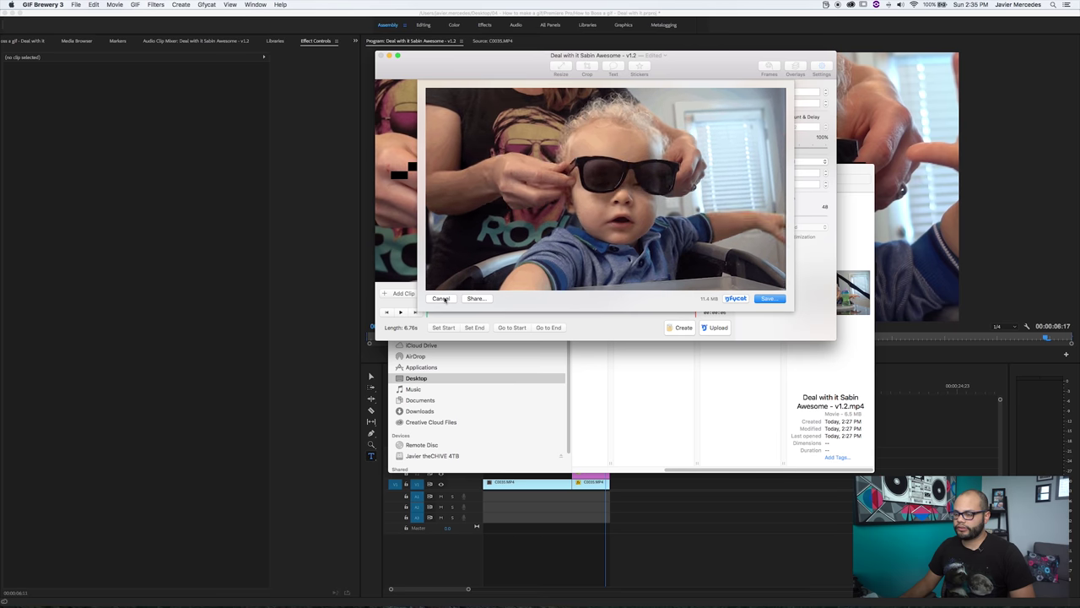
pyautogui.click(440, 299)
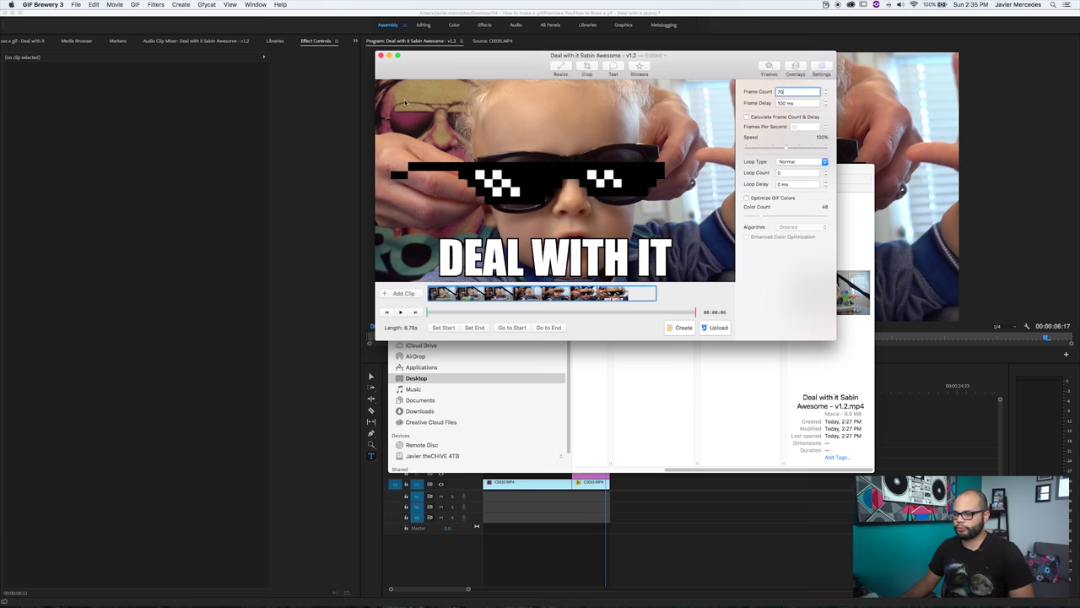
# Switch to Premiere Pro, play the sequence from the start and cut the first C0035.MP4 clip at 00:00:01:12
pyautogui.click(539, 479)
pyautogui.press('Home')
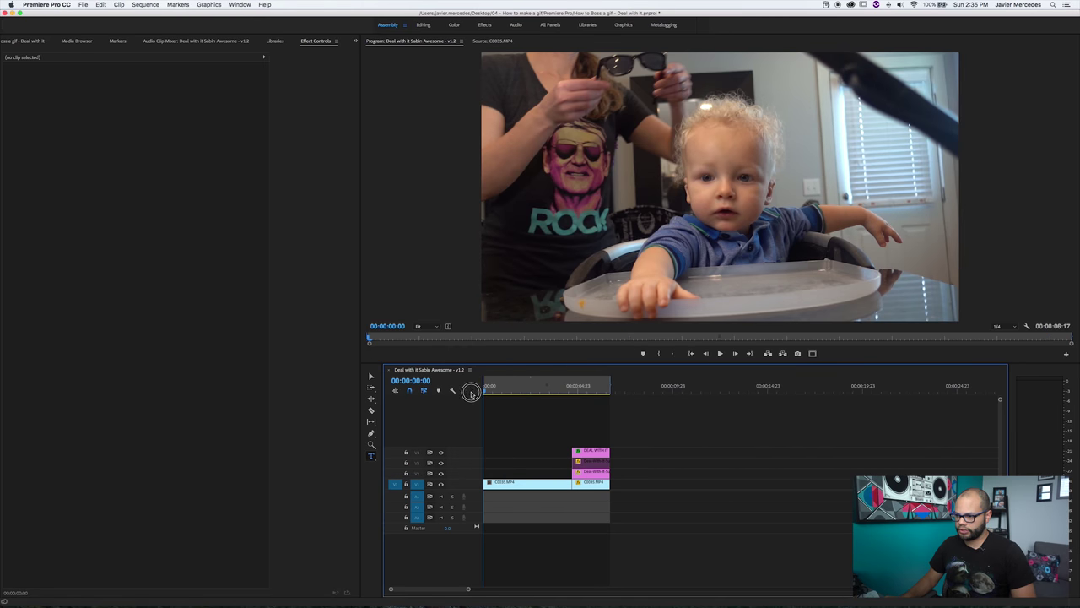
pyautogui.press('space')
pyautogui.press('space')
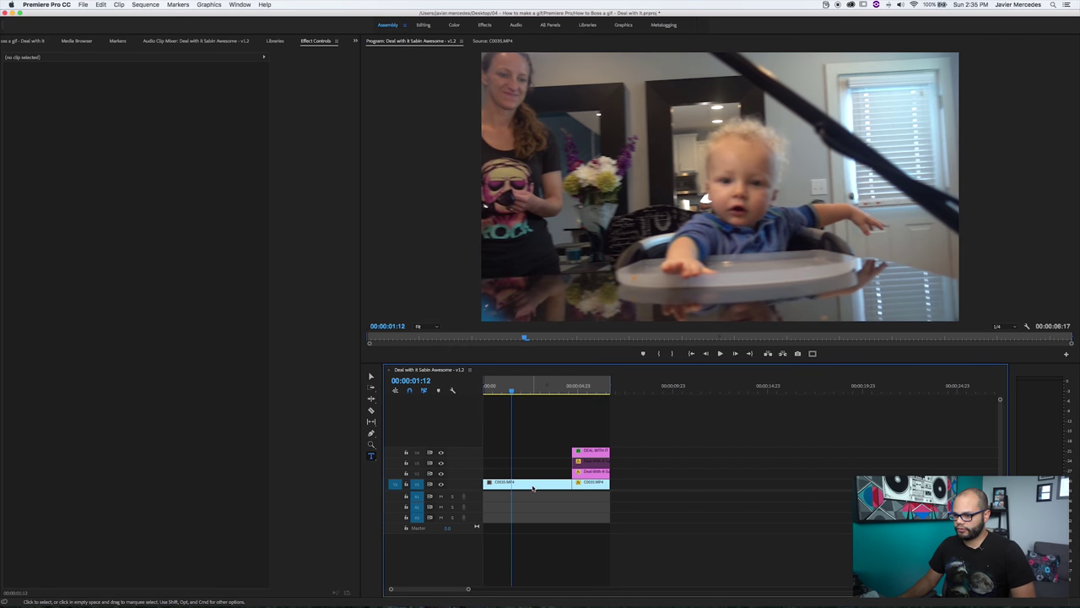
pyautogui.click(532, 480)
pyautogui.press('super+k')
pyautogui.press('super+s')
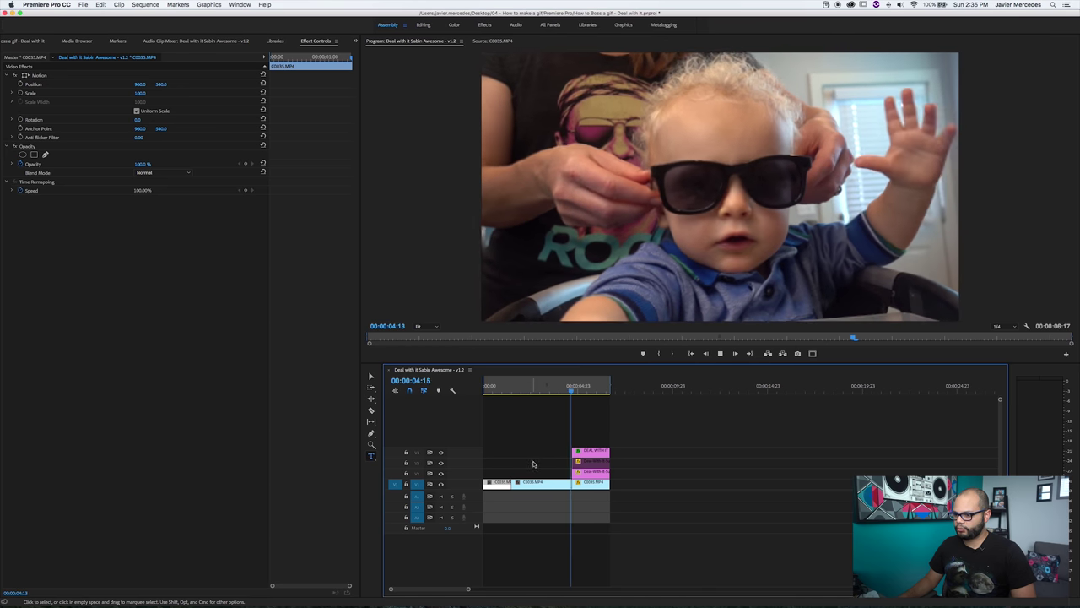
# Set the speed of the C0035.MP4 segment between the new cut and the freeze frame to 150%
pyautogui.press('space')
pyautogui.click(541, 482)
pyautogui.press('super+r')
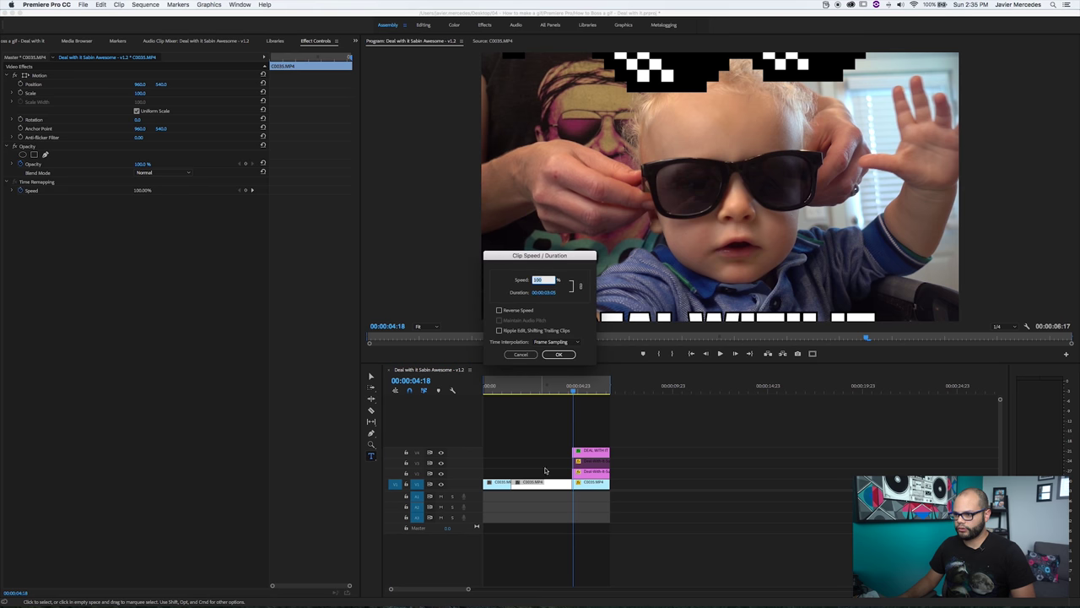
pyautogui.write('150')
pyautogui.press('Return')
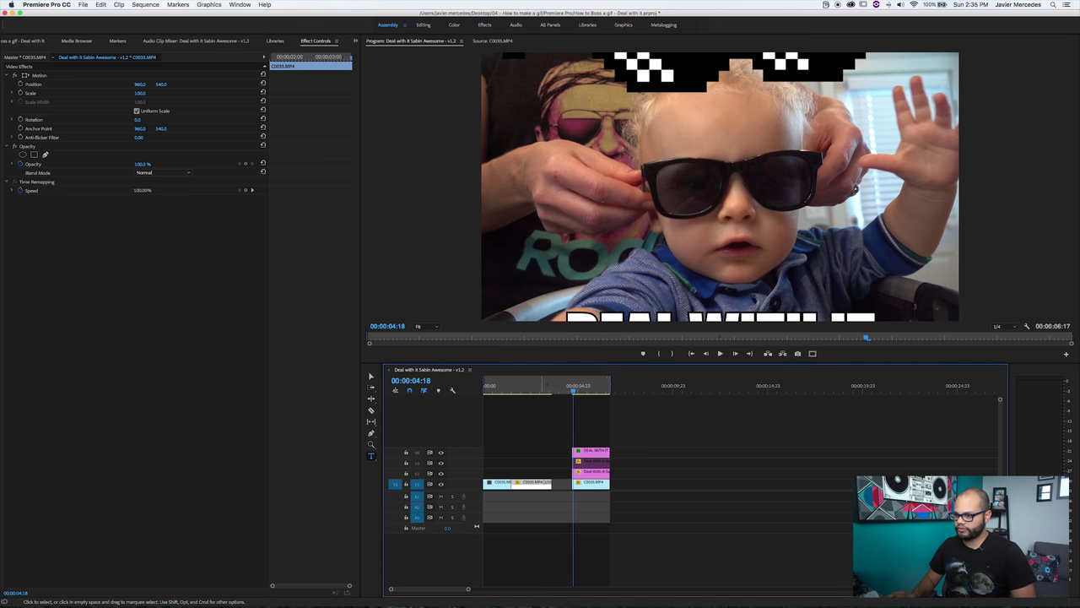
# Move the freeze frame, sunglasses and text clips back to close the gap, and shorten the In/Out range to their end
pyautogui.moveTo(602, 429); pyautogui.dragTo(579, 498)
pyautogui.moveTo(593, 456); pyautogui.dragTo(574, 456)
pyautogui.moveTo(611, 388); pyautogui.dragTo(590, 389)
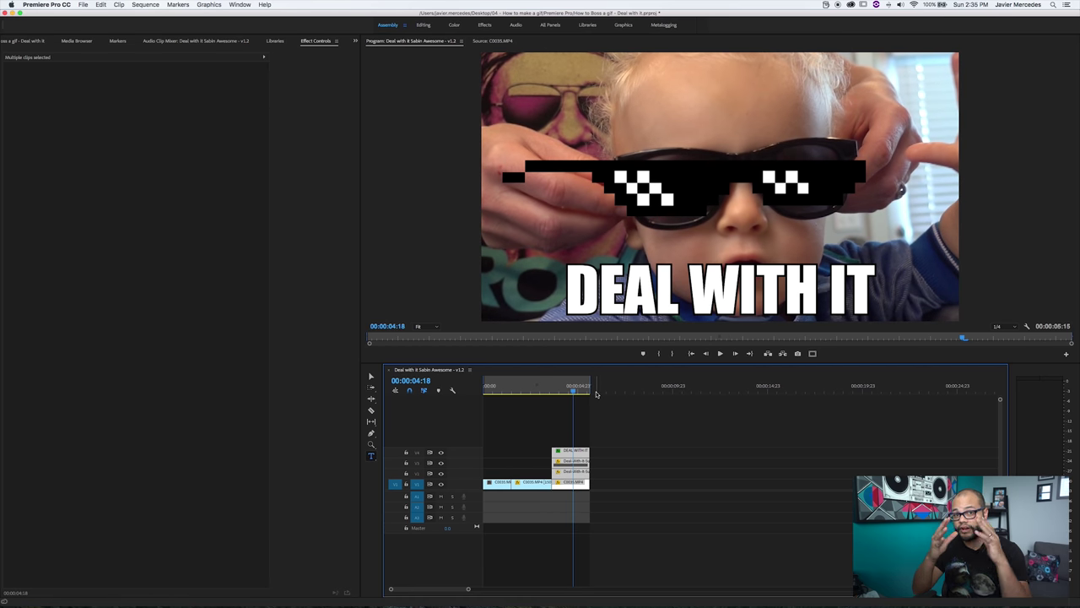
# Play the revised timing, then increase the speed of the middle C0035.MP4 segment further
pyautogui.press('space')
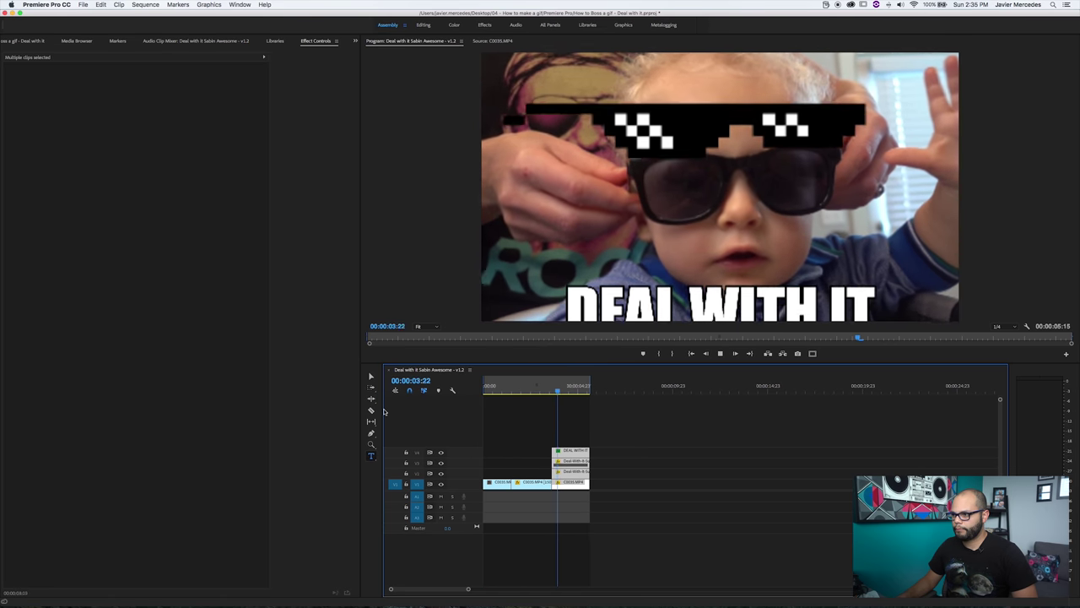
pyautogui.press('space')
pyautogui.click(525, 484)
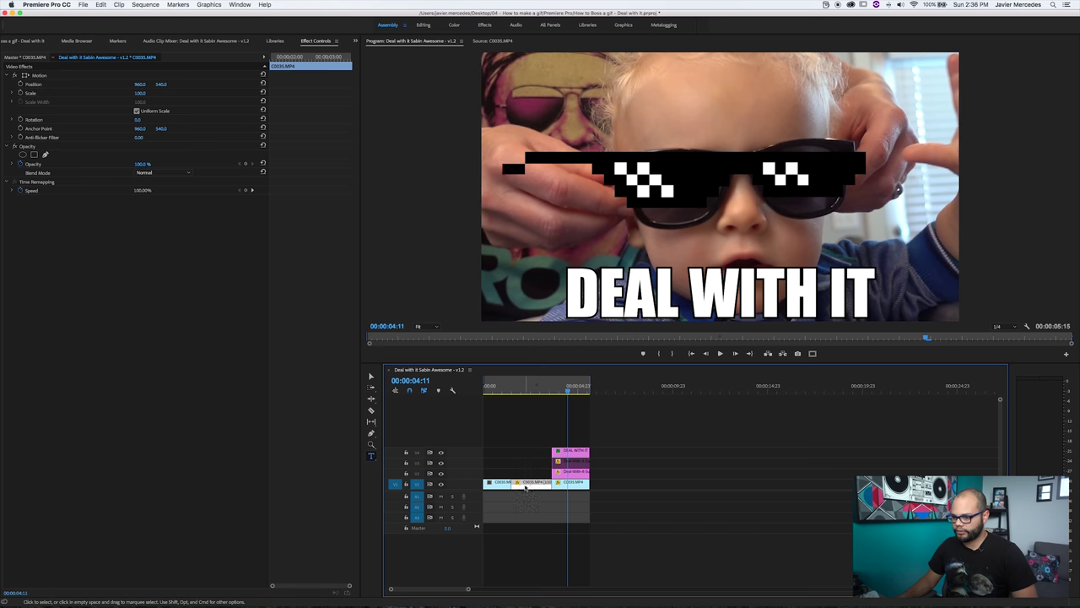
pyautogui.press('super+r')
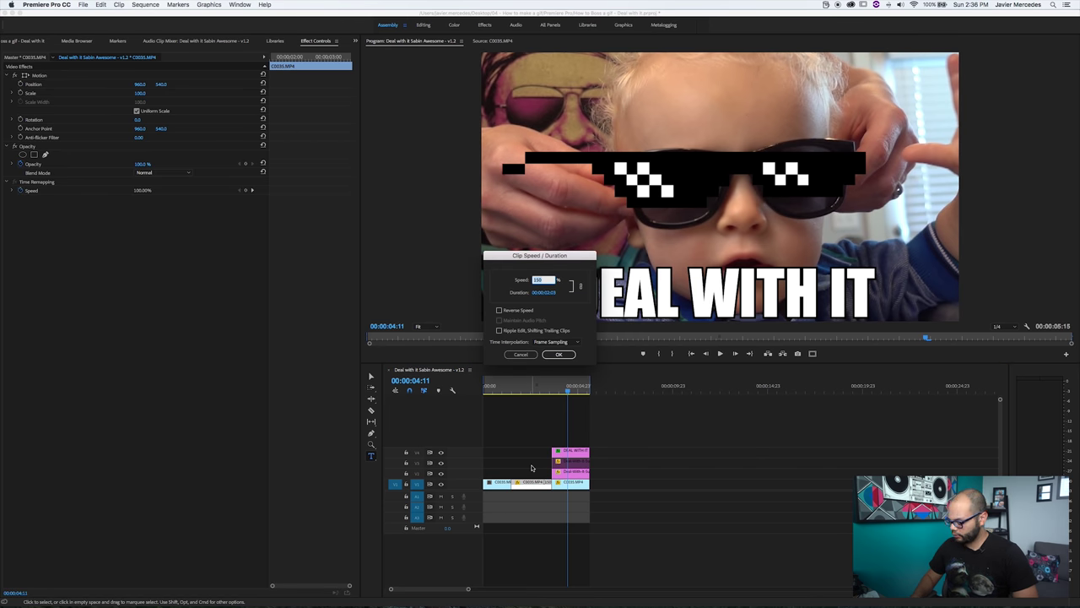
pyautogui.press('Return')
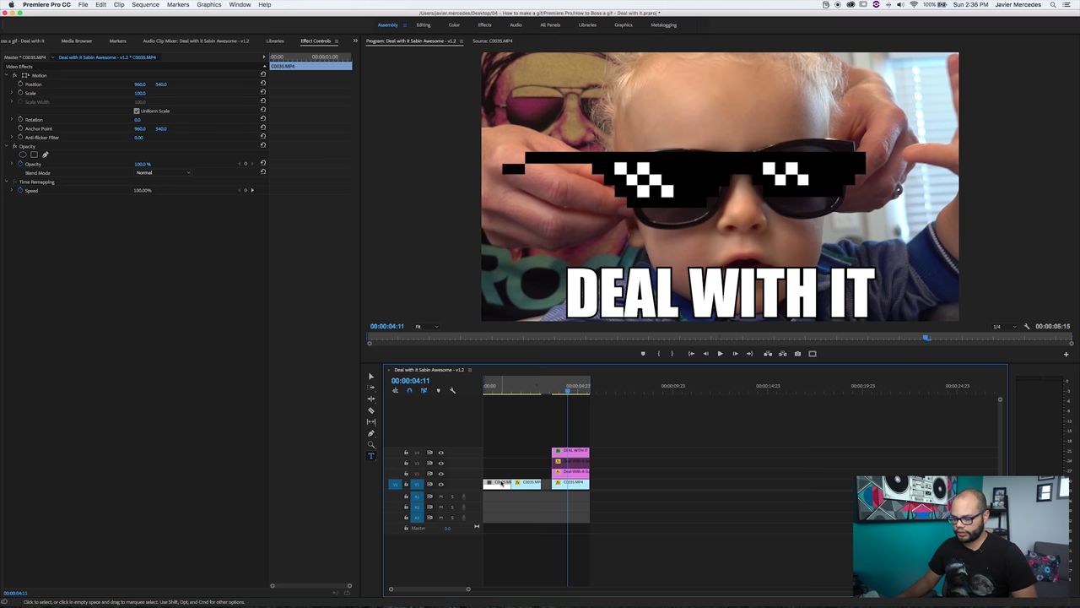
# Set the speed of the first C0035.MP4 segment to 125%
pyautogui.press('super+r')
pyautogui.write('125')
pyautogui.press('Return')
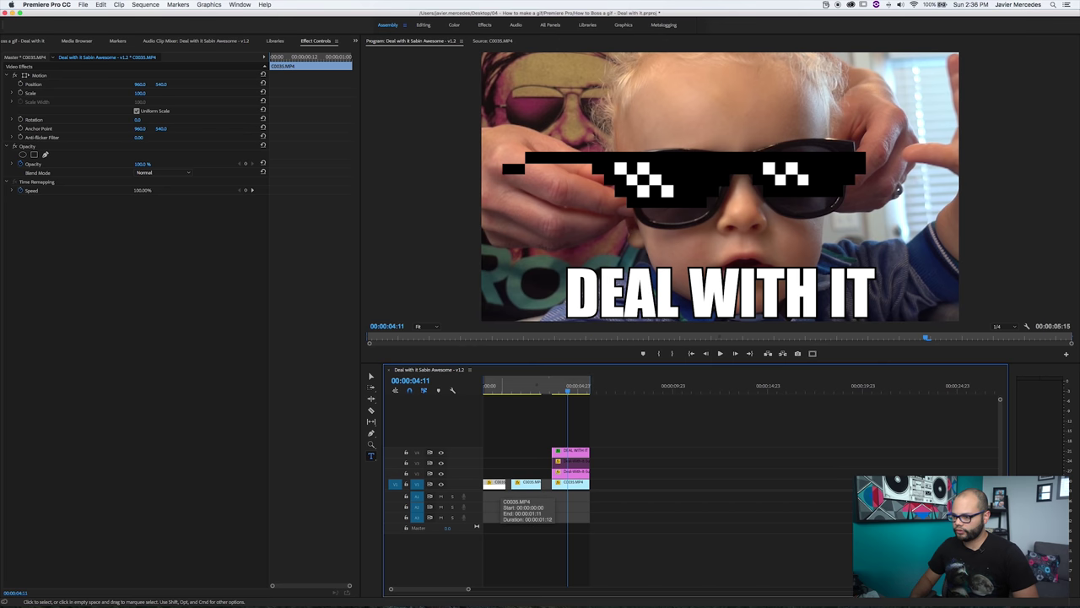
# Close the remaining gaps between the clips and pull the Out point back to the end of the last clip
pyautogui.click(536, 436)
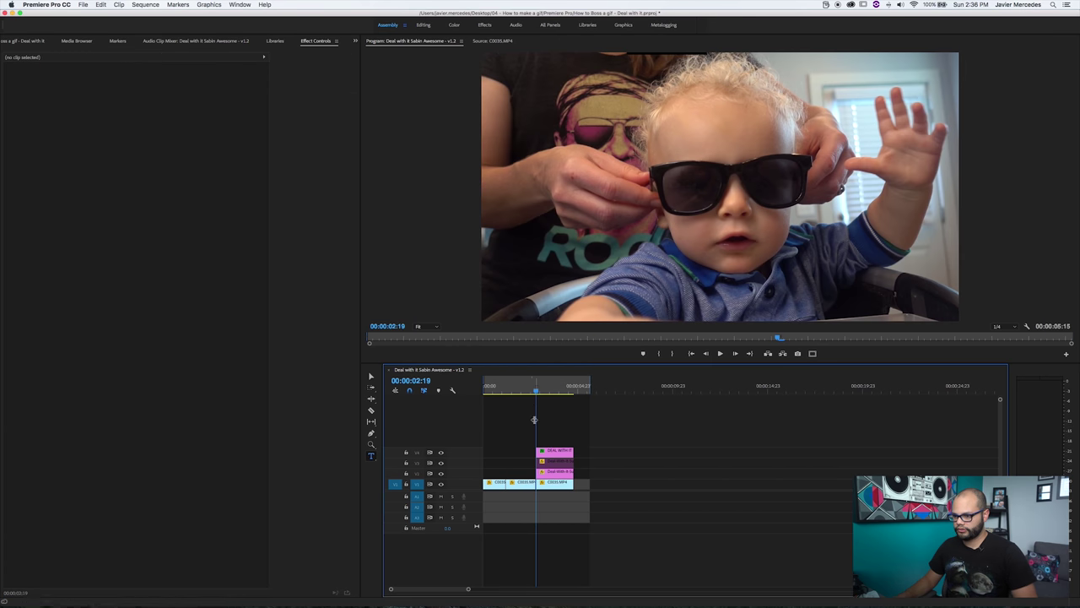
pyautogui.moveTo(589, 383); pyautogui.dragTo(574, 386)
# Play the shortened sequence from the start to check its pacing
pyautogui.press('Home')
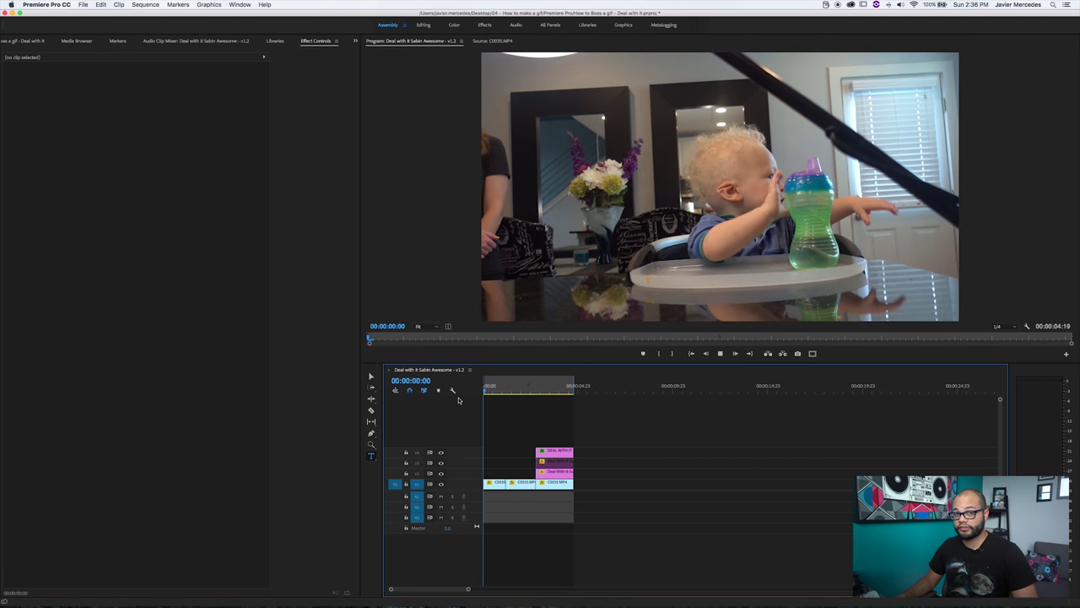
pyautogui.press('space')
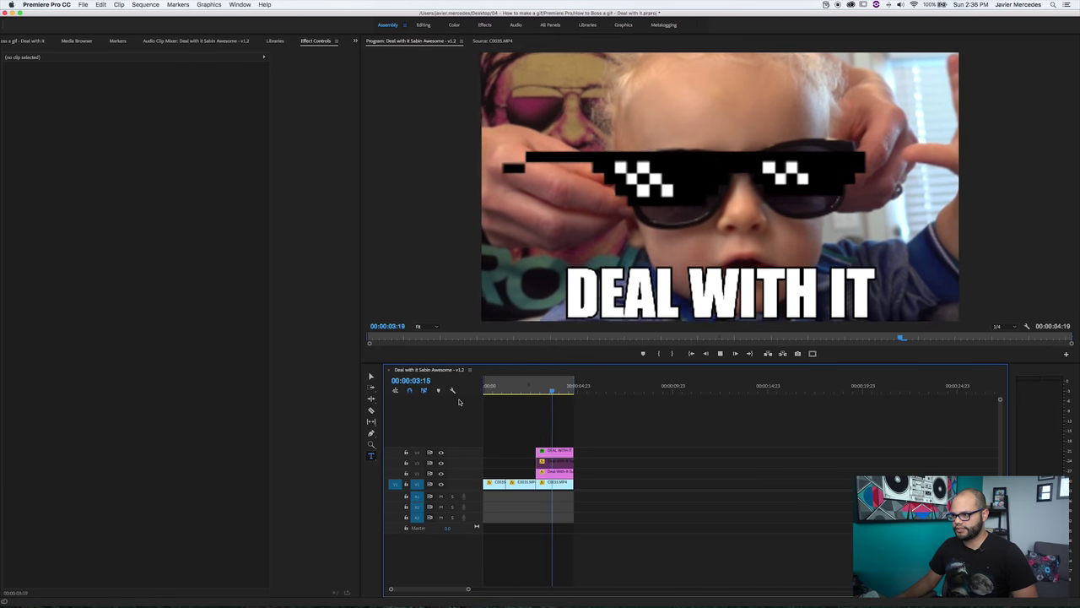
pyautogui.press('space')
pyautogui.click(217, 211)
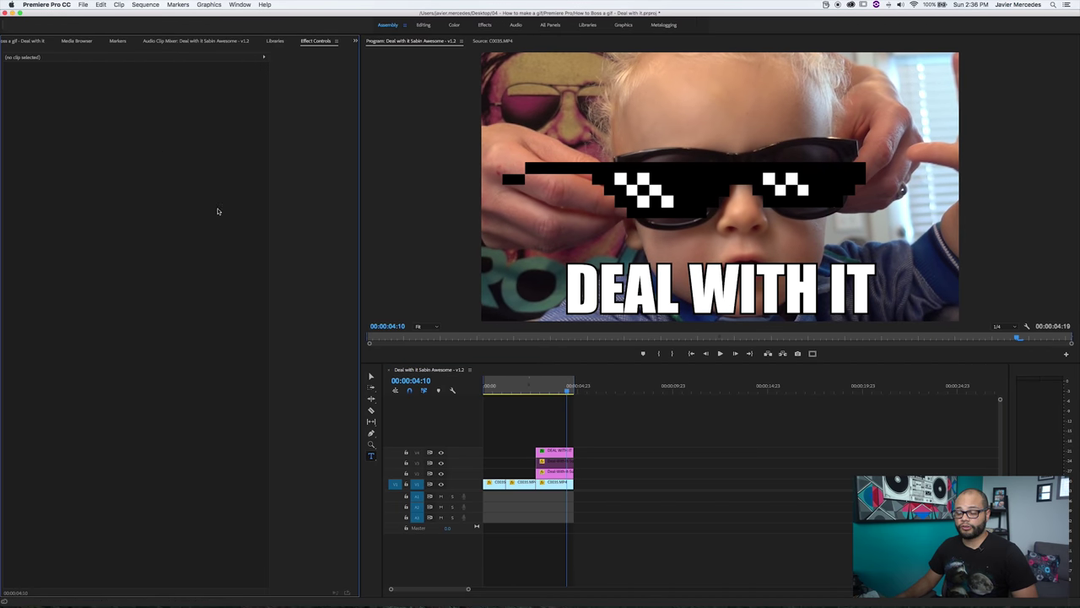
# Move the ending animation keyframes of the DEAL WITH IT title, the sunglasses image and the last C0035.MP4 segment earlier to 00:00:03:12
pyautogui.moveTo(550, 439); pyautogui.dragTo(552, 503)
pyautogui.click(554, 452)
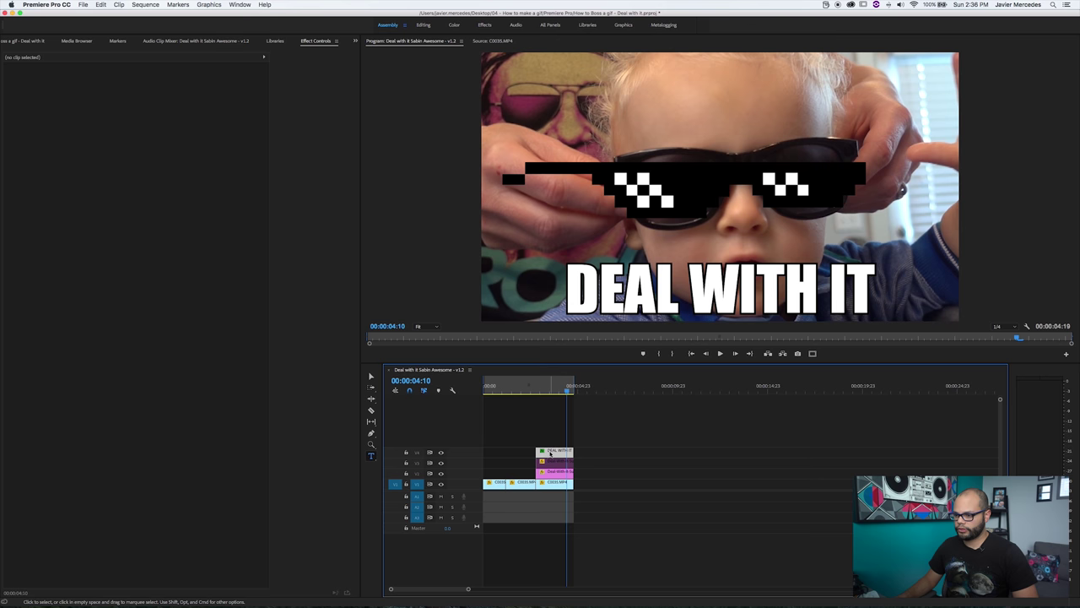
pyautogui.moveTo(330, 56); pyautogui.dragTo(299, 56)
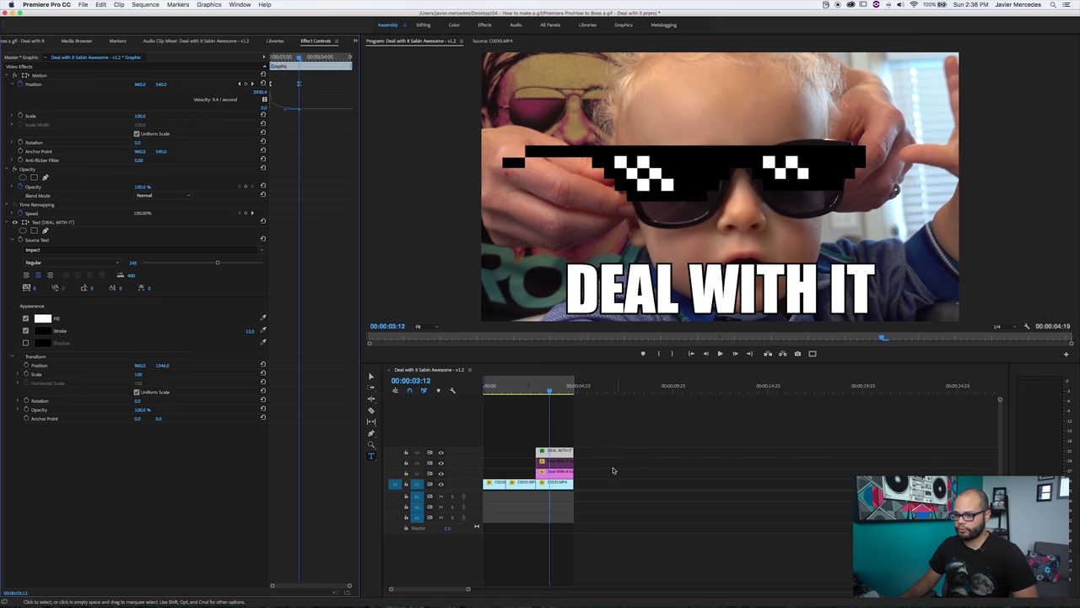
pyautogui.click(557, 462)
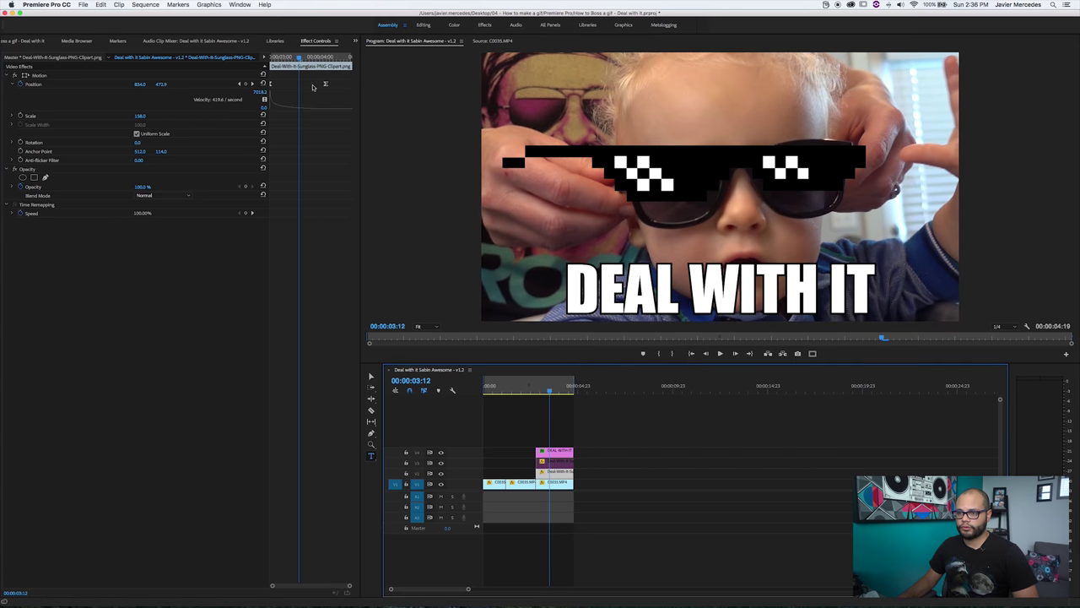
pyautogui.moveTo(327, 86); pyautogui.dragTo(297, 84)
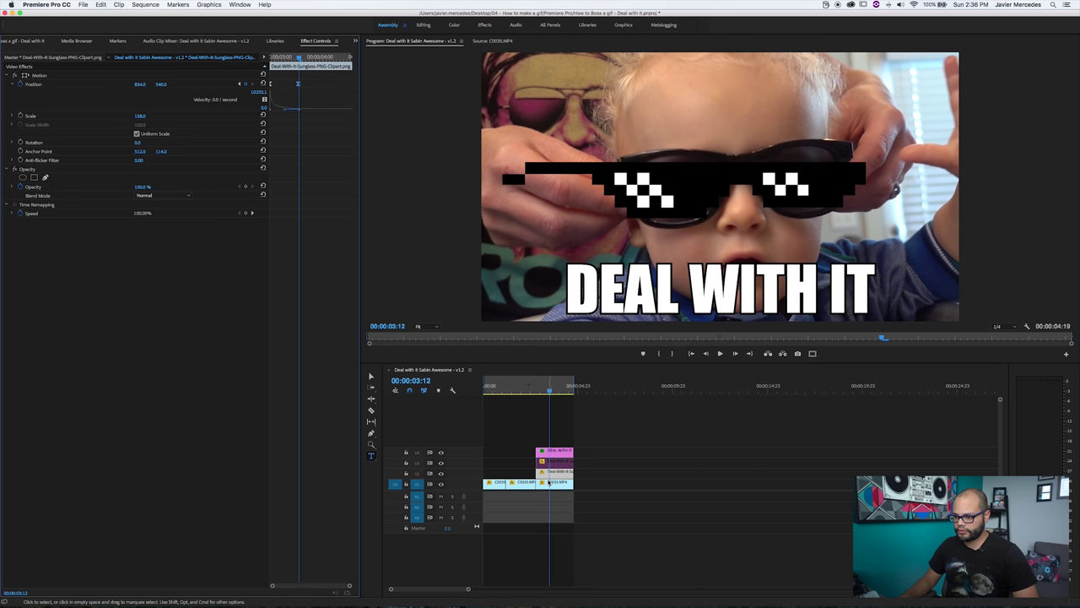
pyautogui.click(548, 482)
pyautogui.moveTo(329, 92); pyautogui.dragTo(301, 97)
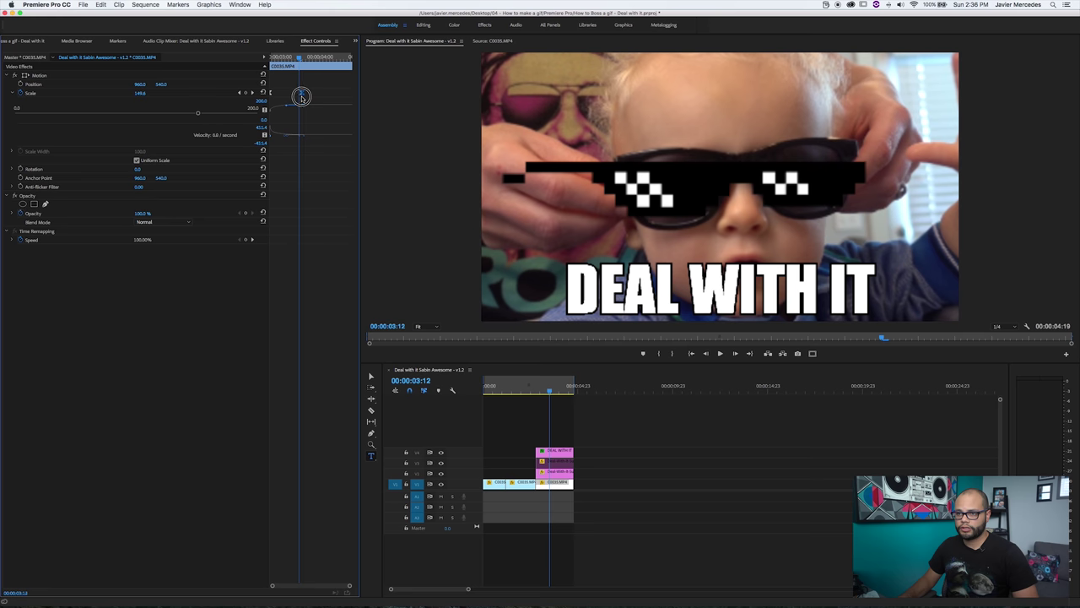
# Play the sequence from the start to check the faster title, sunglasses and zoom animations
pyautogui.click(555, 451)
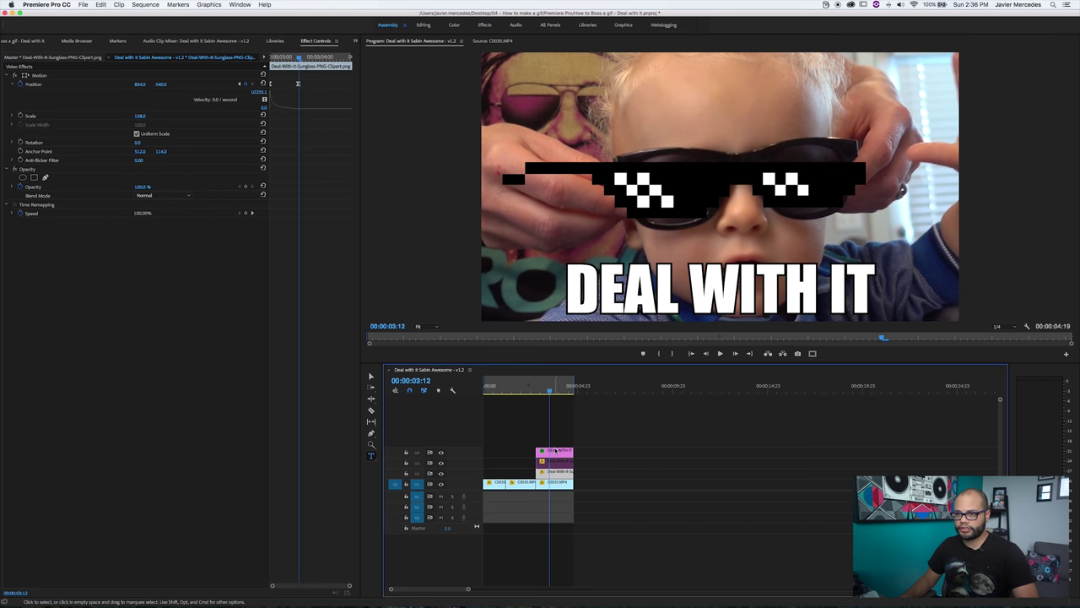
pyautogui.click(555, 471)
pyautogui.click(524, 430)
pyautogui.press('Home')
pyautogui.press('space')
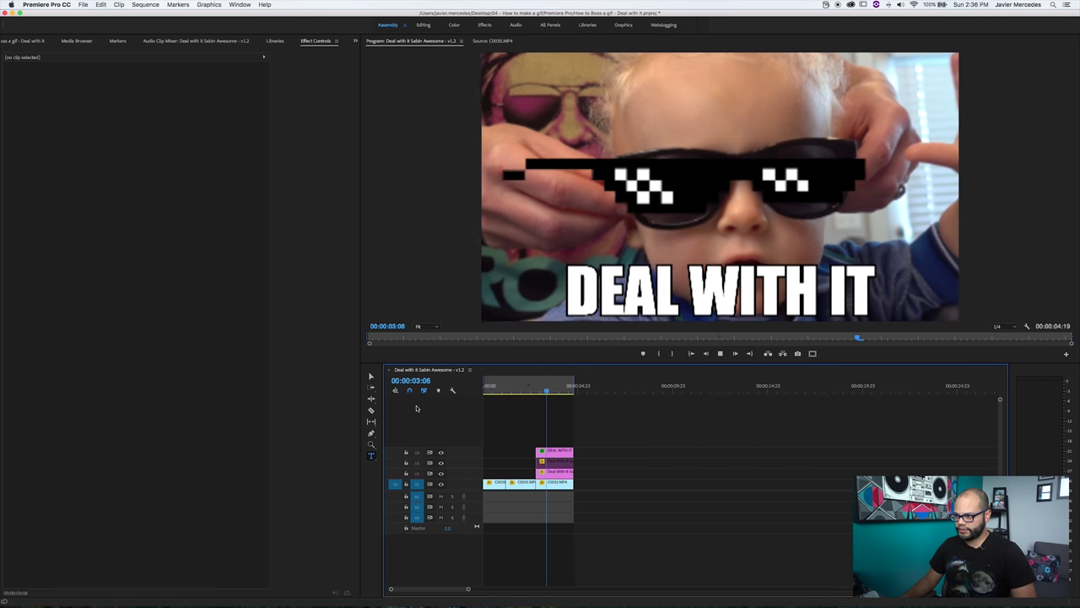
pyautogui.press('space')
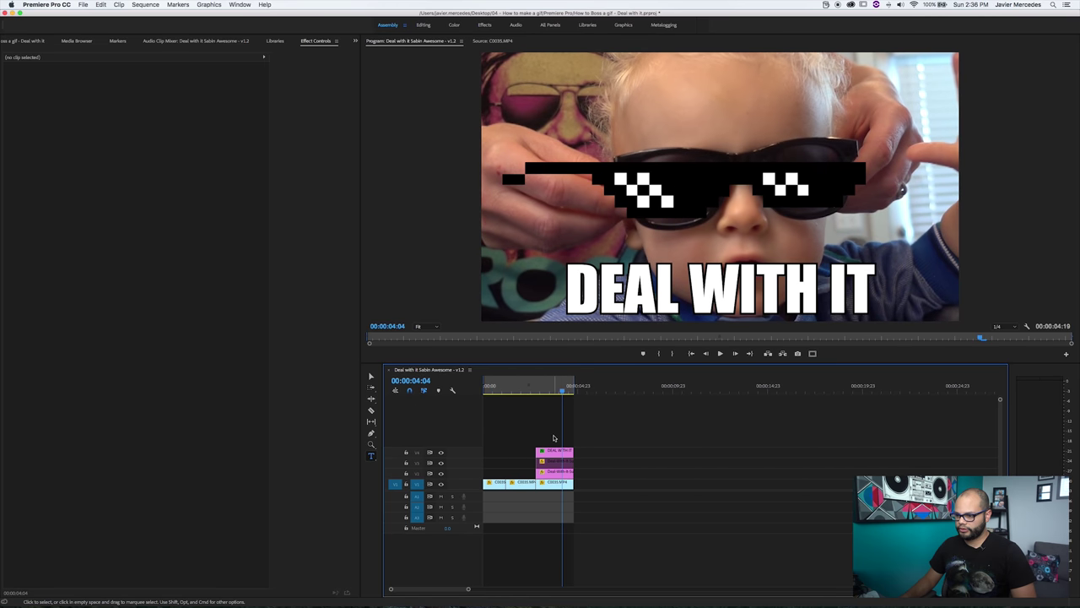
# Move the ending keyframes of the title position, sunglasses position and last C0035.MP4 segment's scale to 00:00:03:17
pyautogui.click(554, 451)
pyautogui.click(300, 85)
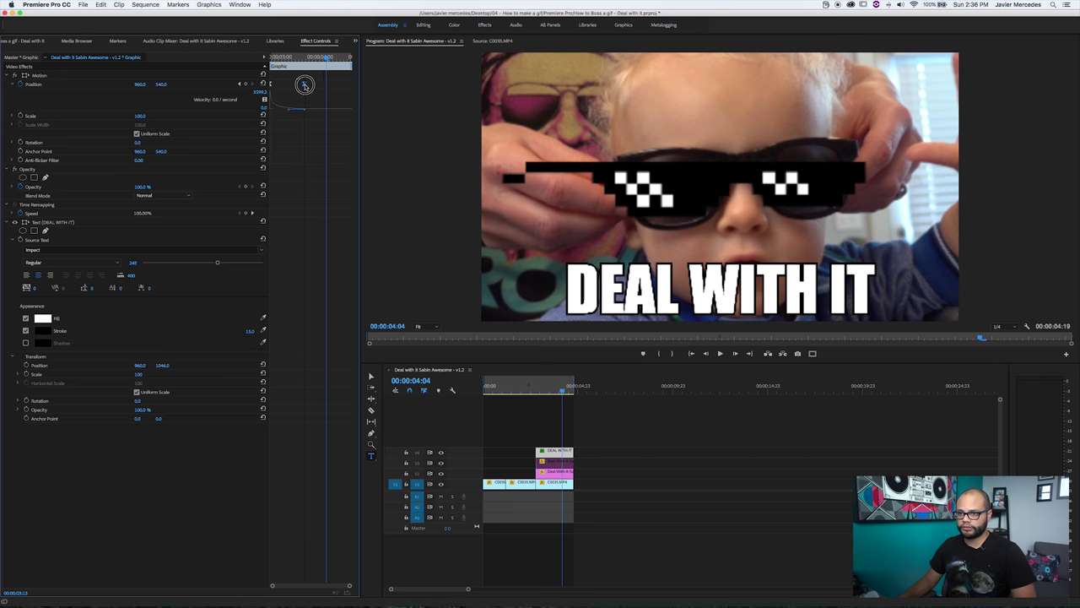
pyautogui.click(556, 477)
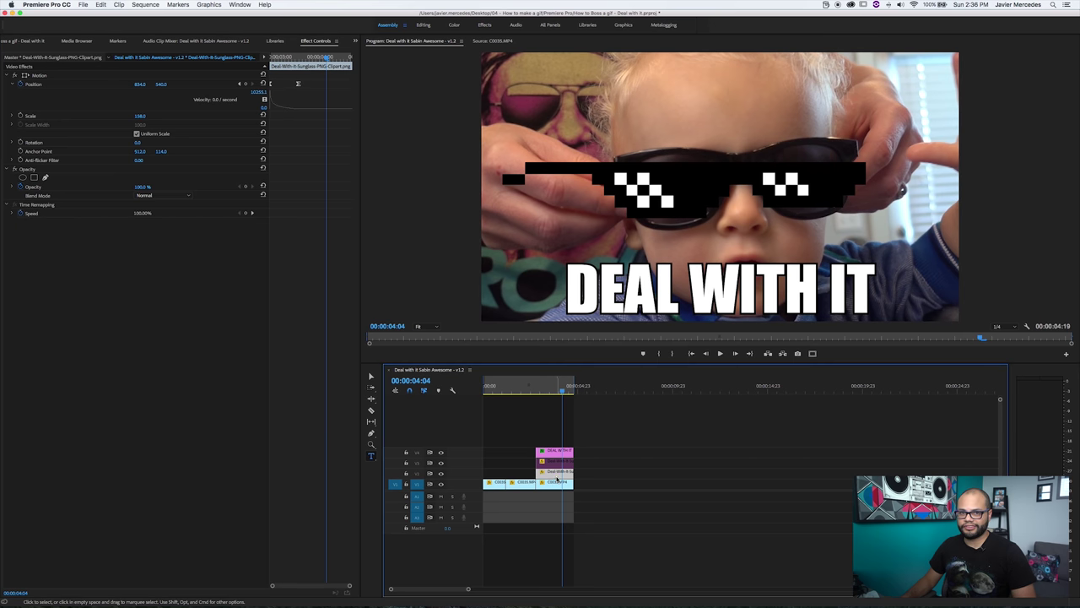
pyautogui.click(554, 483)
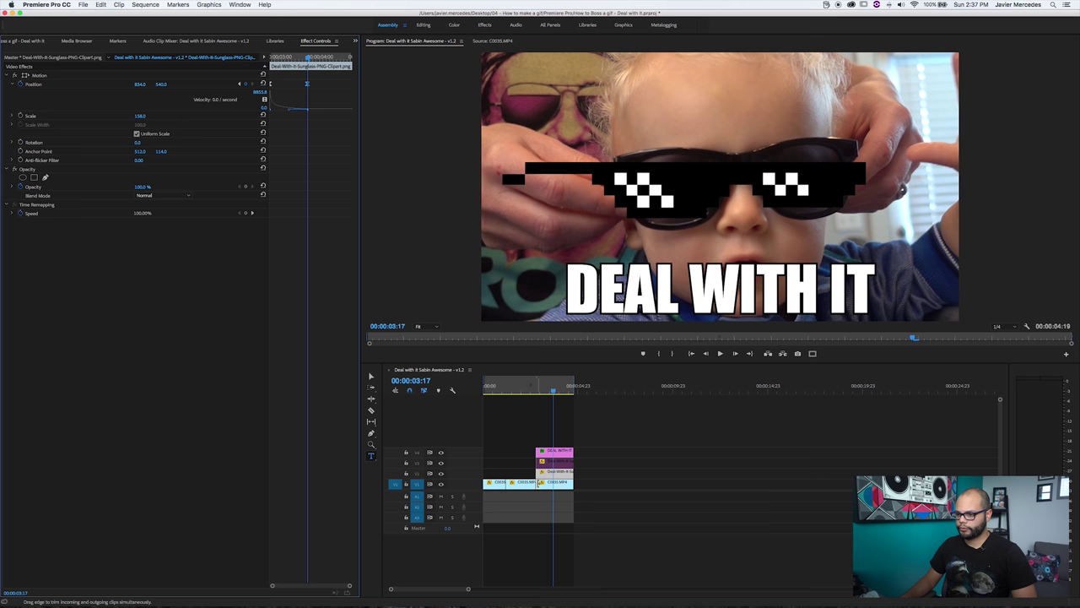
pyautogui.click(297, 95)
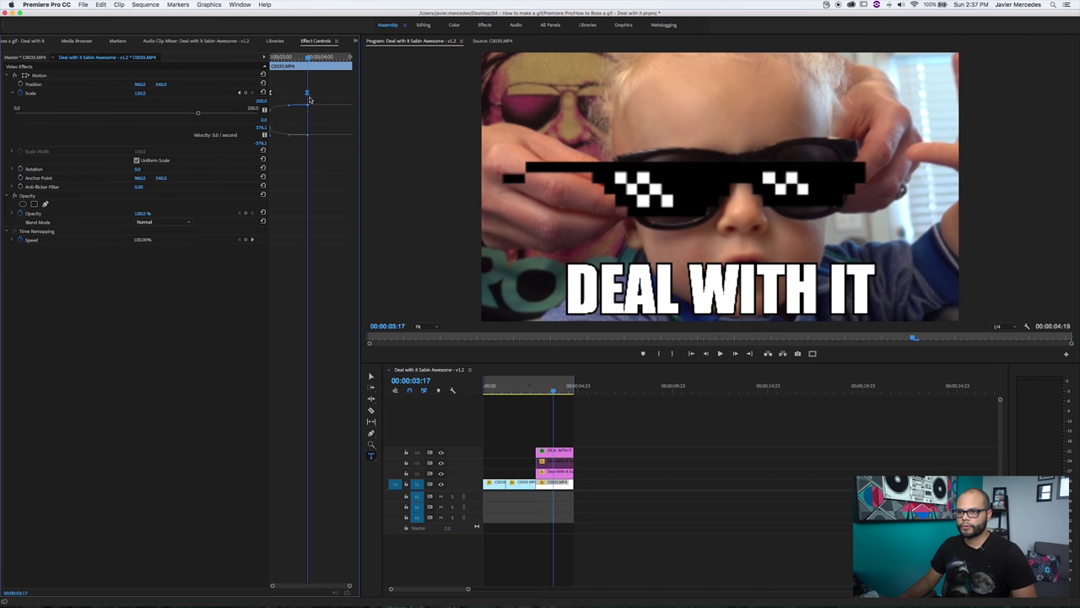
# Replay the whole sequence from its beginning to check the adjusted keyframe timing
pyautogui.click(469, 409)
pyautogui.press('Home')
pyautogui.press('space')
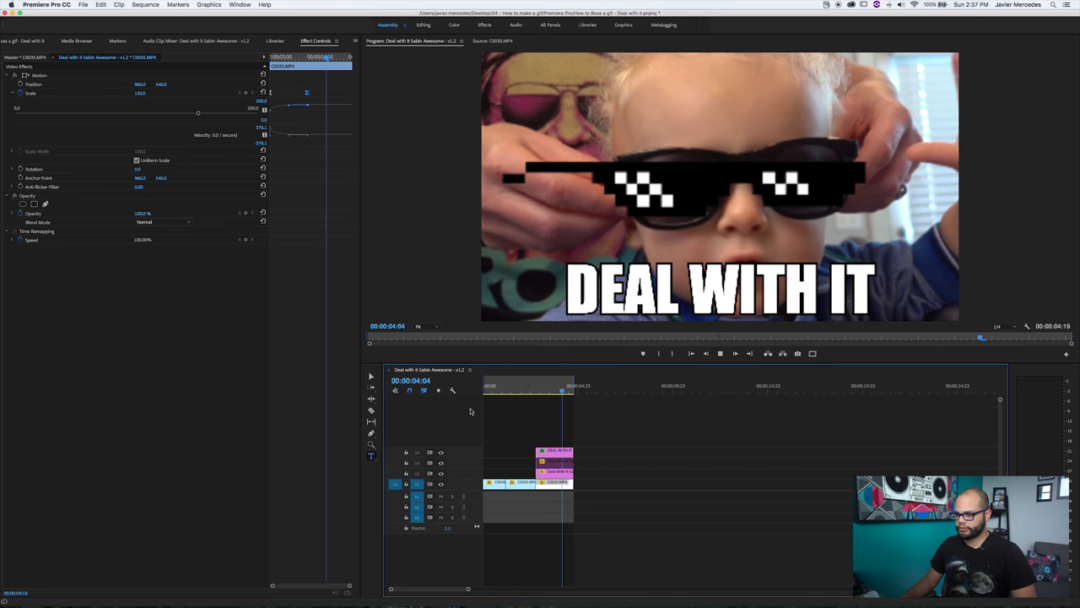
pyautogui.click(615, 438)
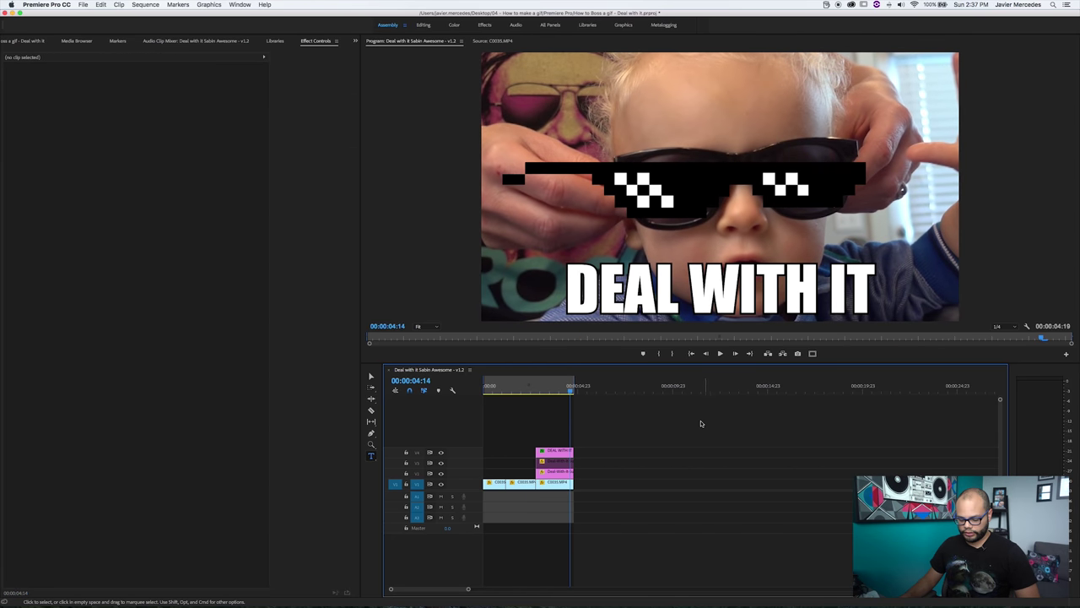
# Export the sequence as an H.264 MP4 to the Mp4s folder, changing the version in the file name to v1.3
pyautogui.press('super+m')
pyautogui.click(662, 170)
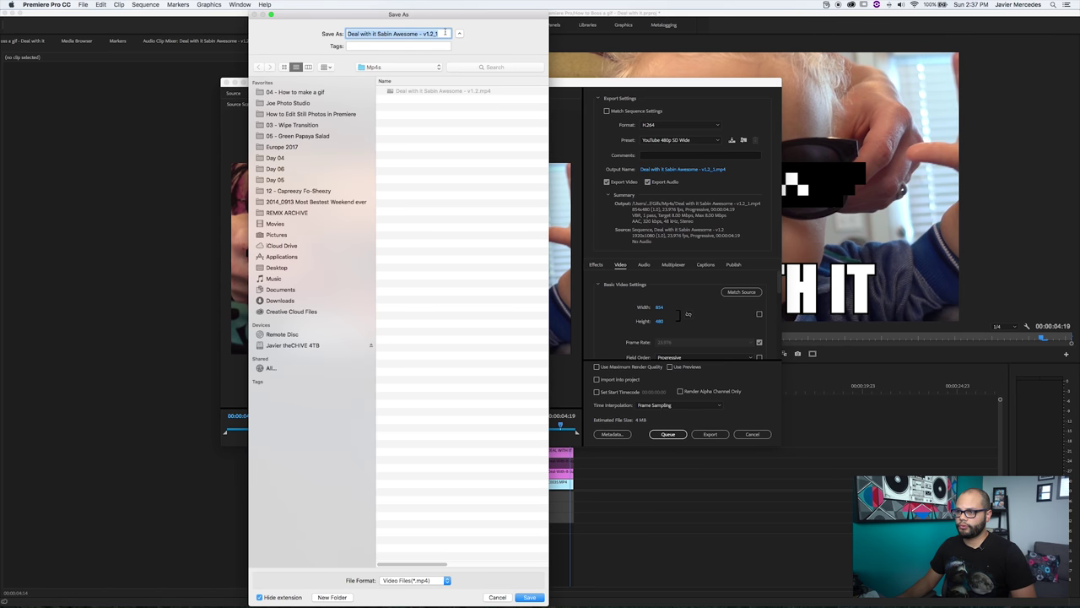
pyautogui.click(449, 33)
pyautogui.press('BackSpace')
pyautogui.press('BackSpace')
pyautogui.press('BackSpace')
pyautogui.write('3')
pyautogui.click(530, 596)
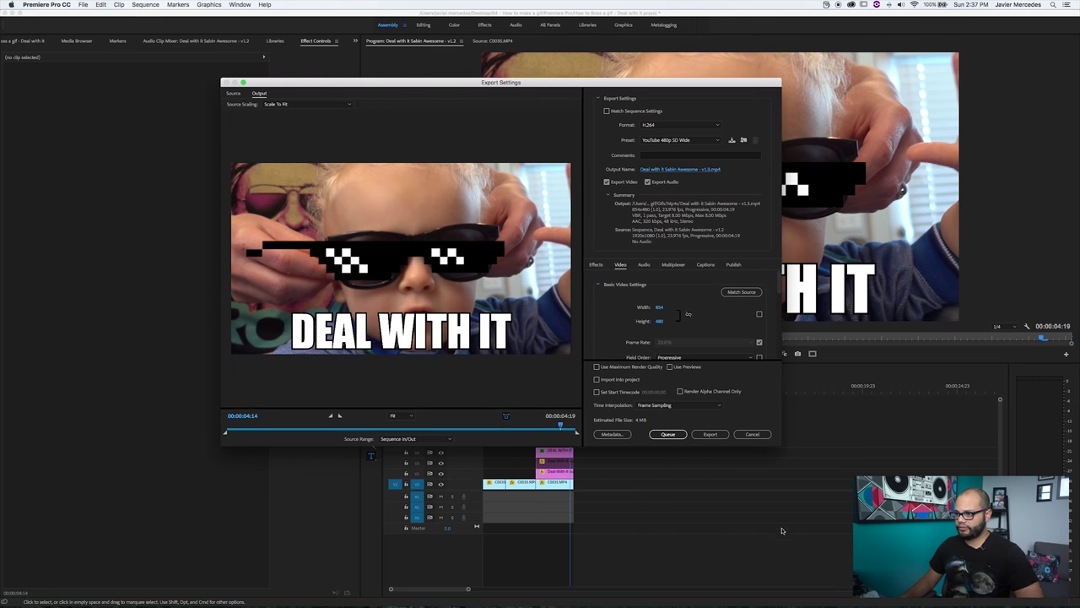
pyautogui.click(712, 435)
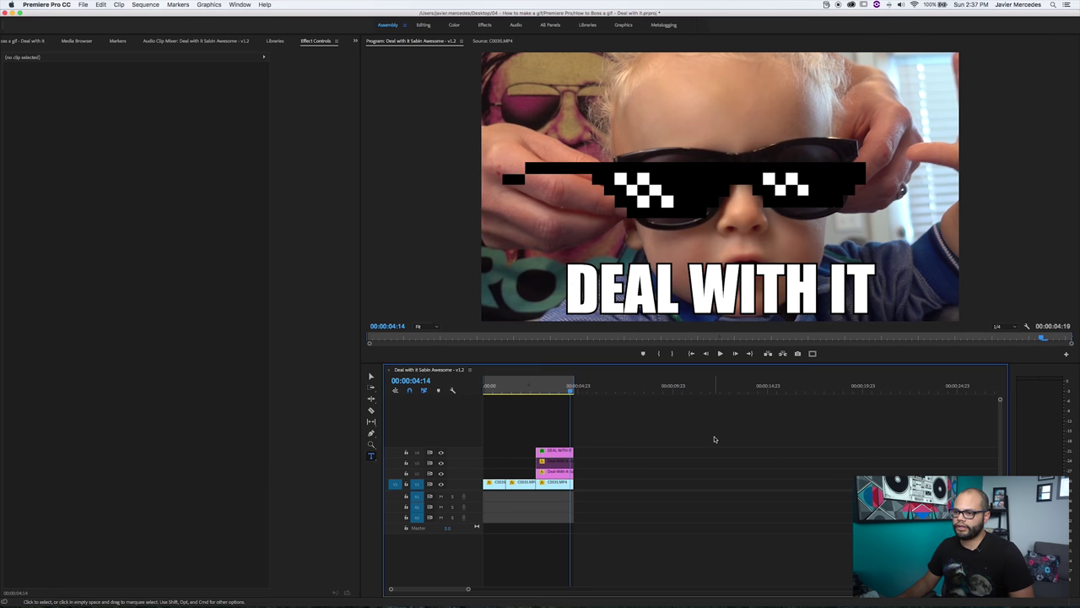
# Switch to GIF Brewery with the v1.3 MP4 and have the frame count and delay calculated at 12 frames per second
pyautogui.press('super+Tab')
pyautogui.moveTo(743, 205); pyautogui.dragTo(778, 592)
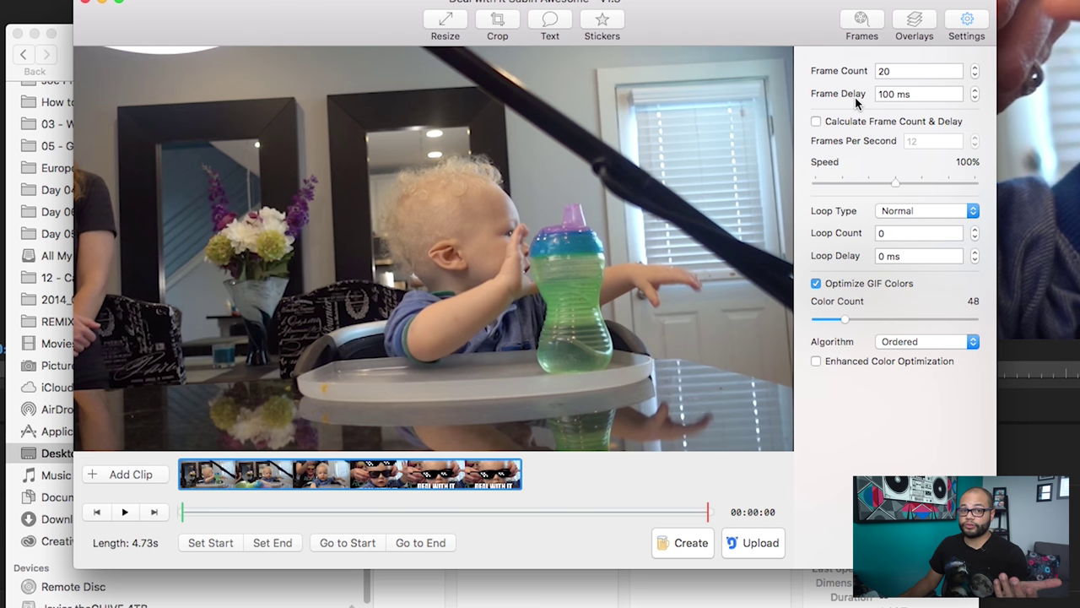
pyautogui.click(852, 122)
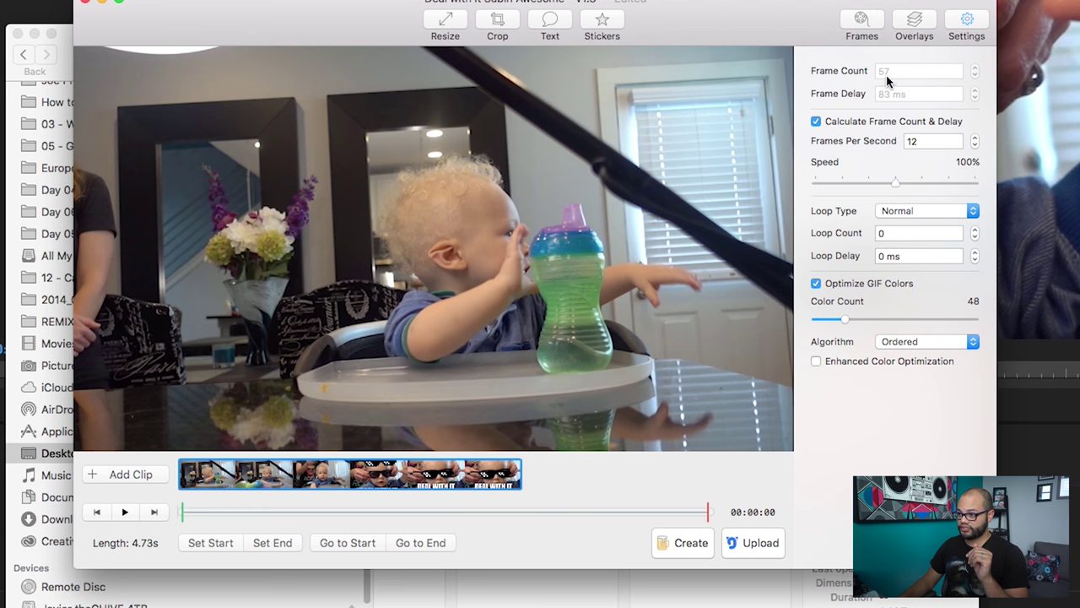
pyautogui.click(824, 122)
pyautogui.click(825, 123)
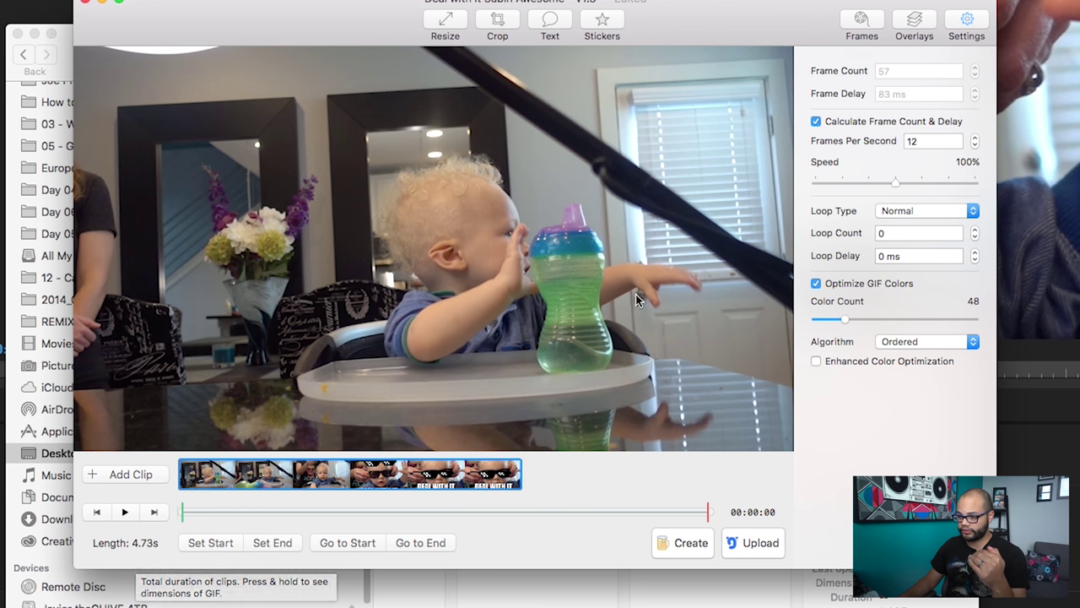
# Create a test GIF with Optimize GIF Colors turned off to check its file size
pyautogui.click(816, 284)
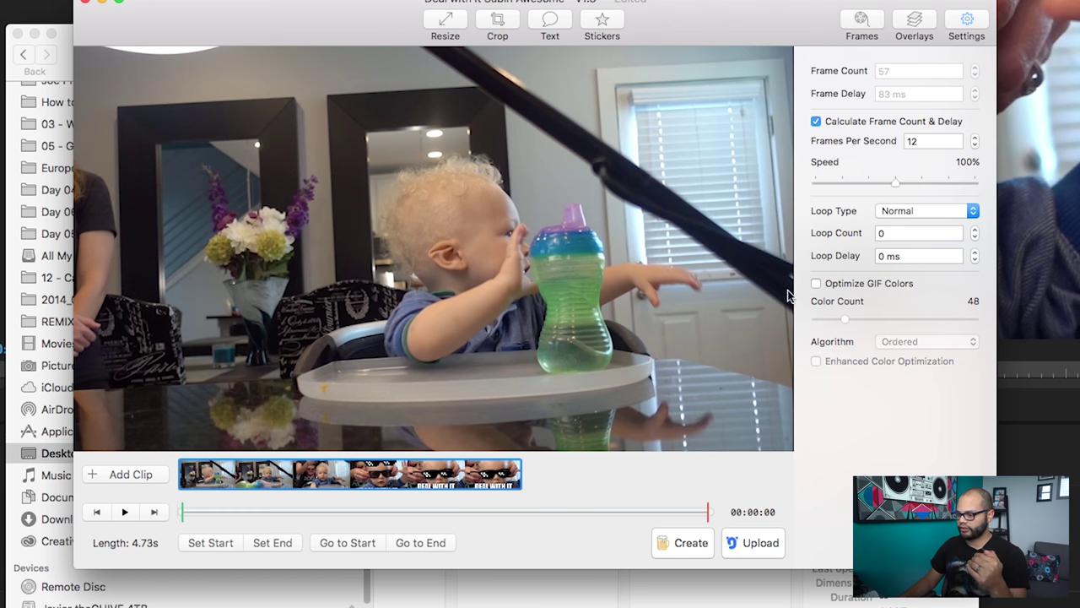
pyautogui.click(685, 541)
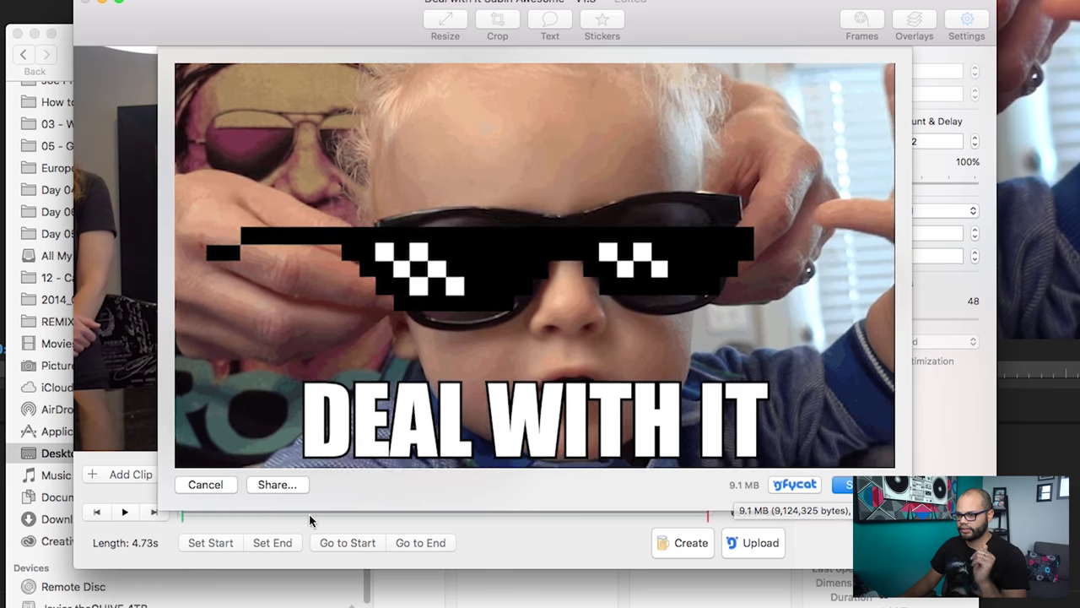
# Enable Optimize GIF Colors with a color count of 145, and override the calculated frame count with 48
pyautogui.click(844, 321)
pyautogui.moveTo(844, 321); pyautogui.dragTo(889, 321)
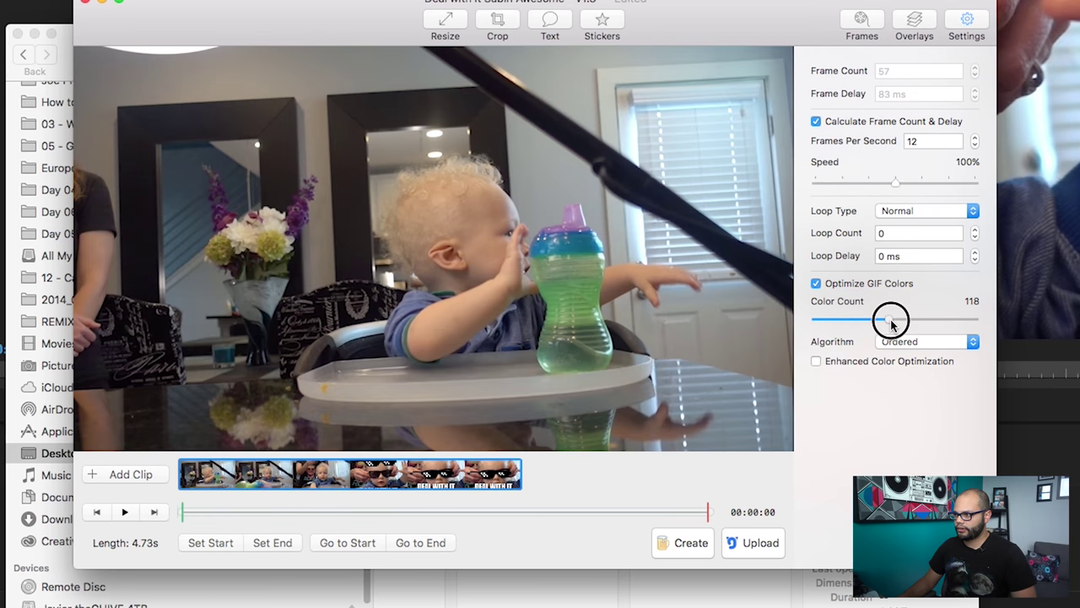
pyautogui.click(827, 123)
pyautogui.click(896, 70)
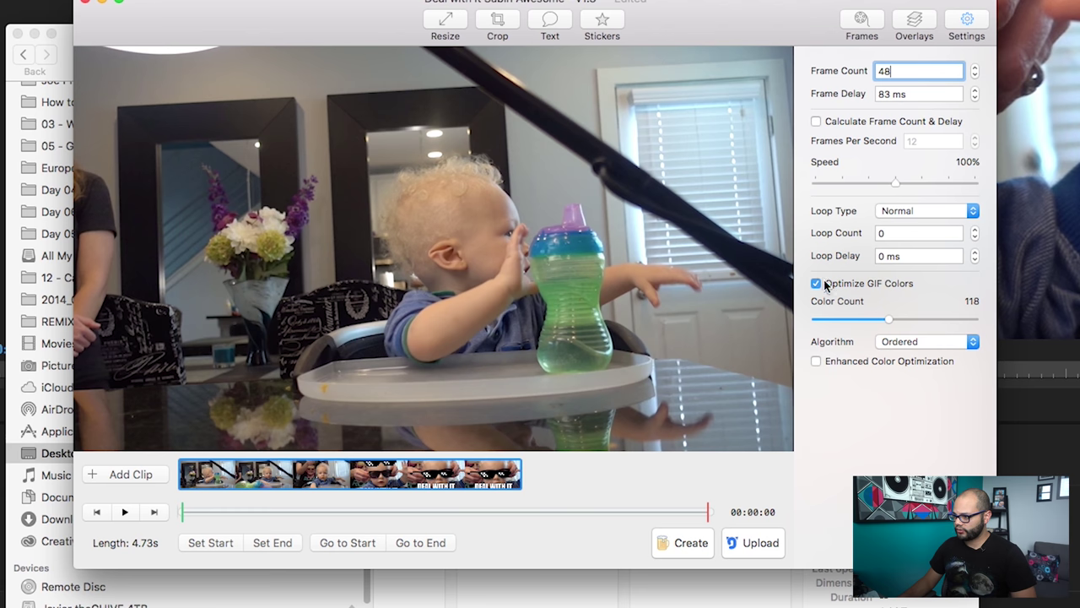
pyautogui.moveTo(888, 325)
pyautogui.mouseDown()
pyautogui.moveTo(893, 315)
pyautogui.moveTo(1021, 338)
pyautogui.moveTo(905, 323)
pyautogui.mouseUp()
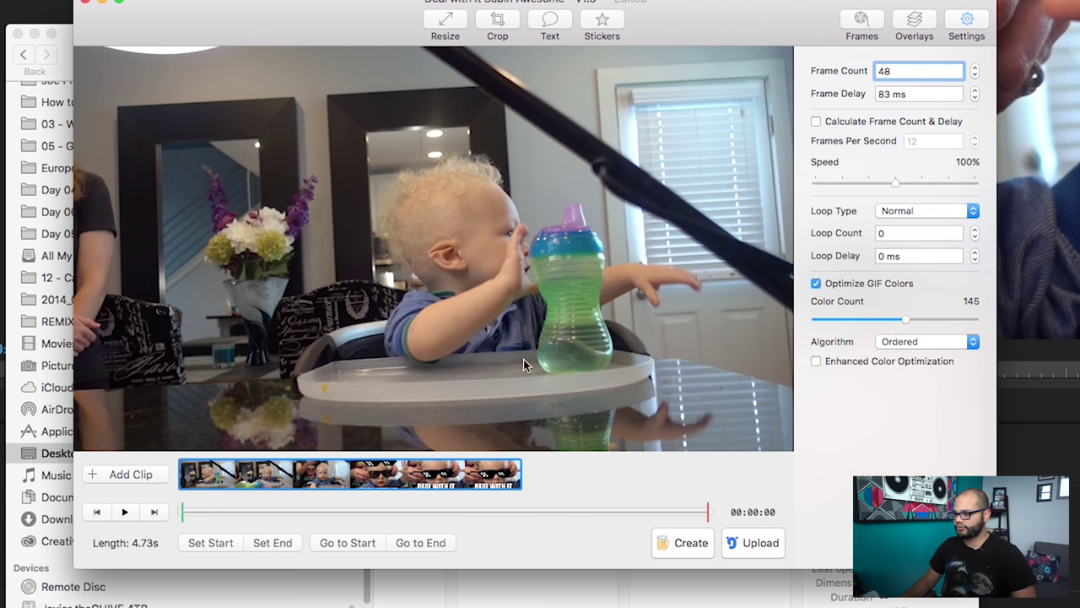
# Create a trial GIF with the current settings to check its file size, and dismiss the preview without saving
pyautogui.click(691, 545)
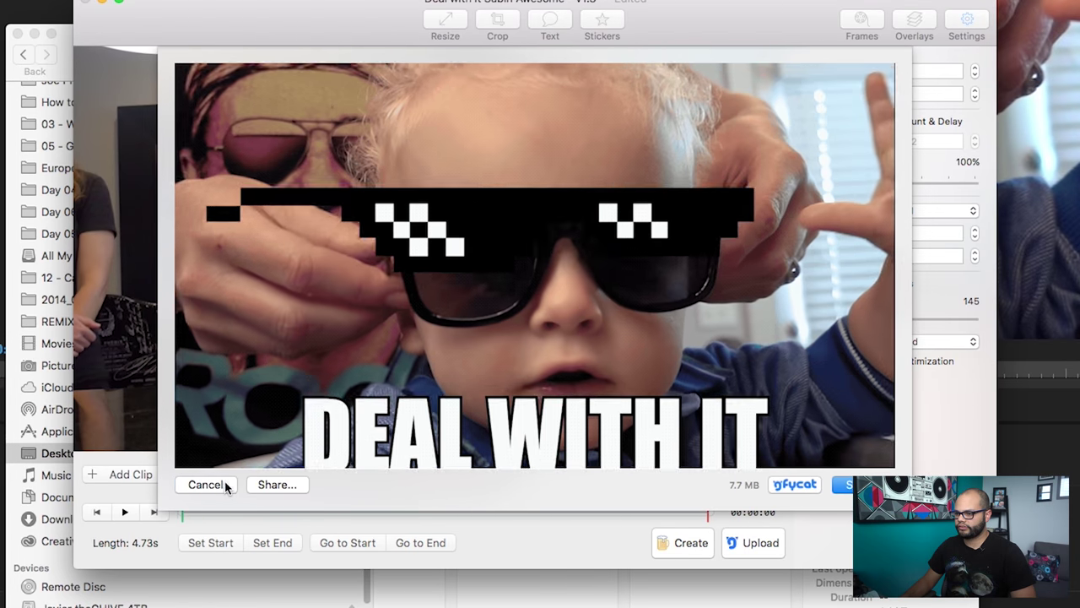
pyautogui.click(225, 487)
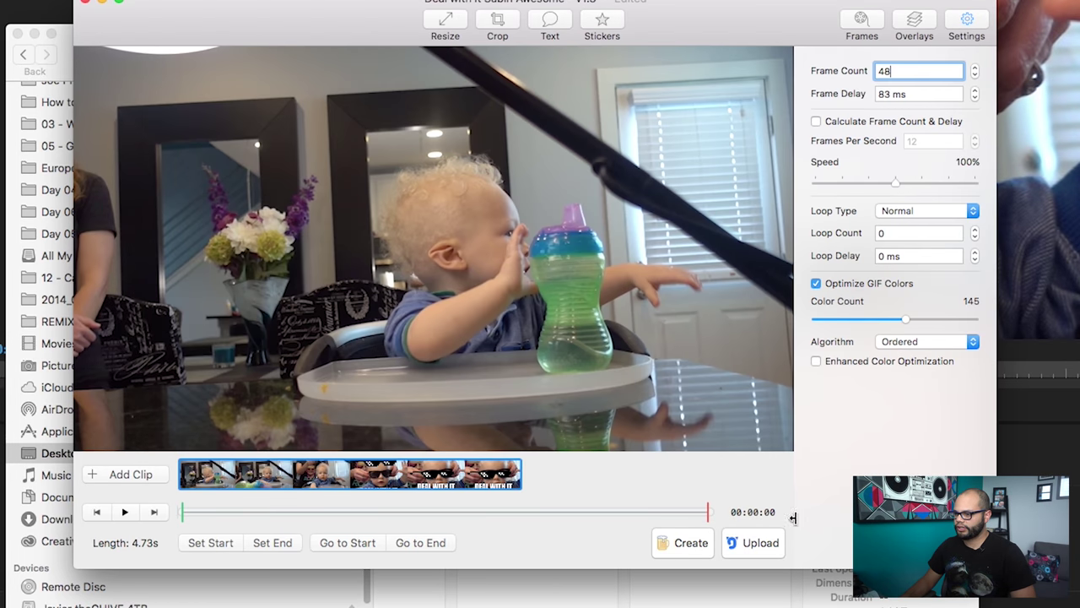
# Resize the GIF to 600 px wide while maintaining its aspect ratio
pyautogui.click(447, 22)
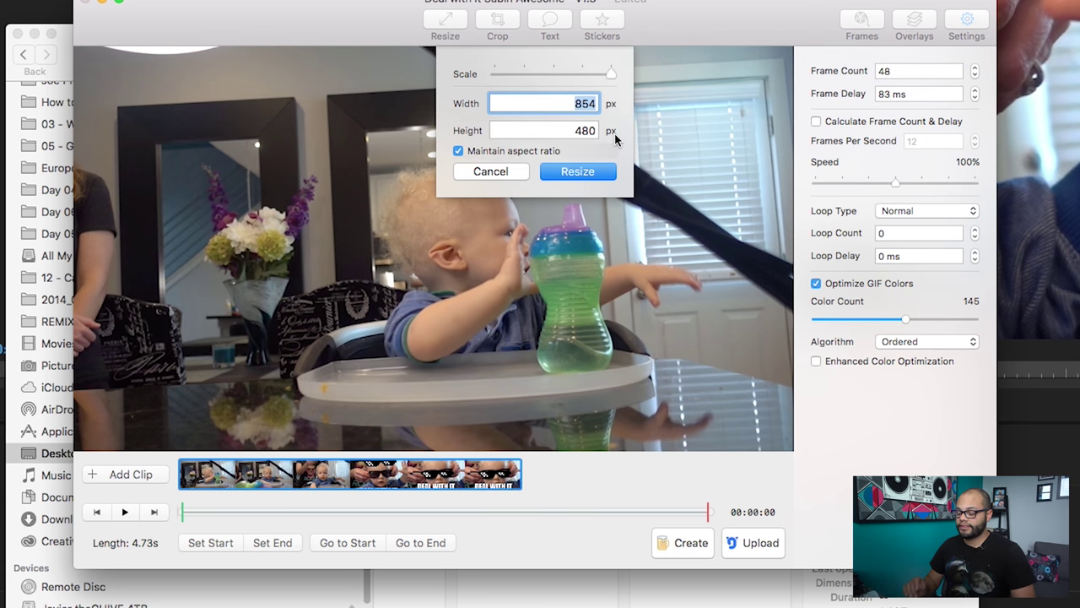
pyautogui.write('600')
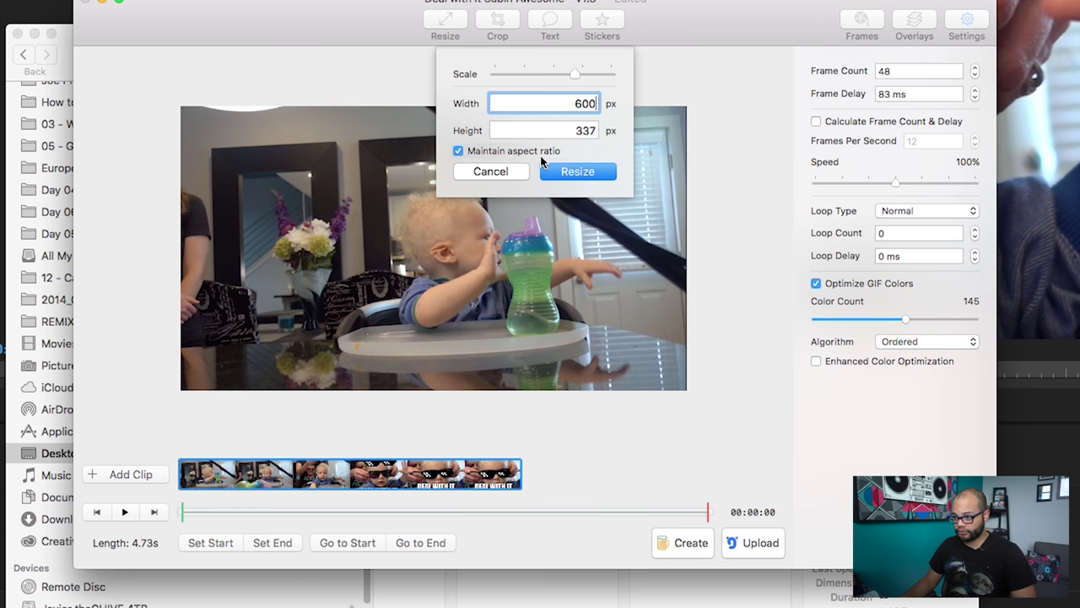
pyautogui.click(591, 176)
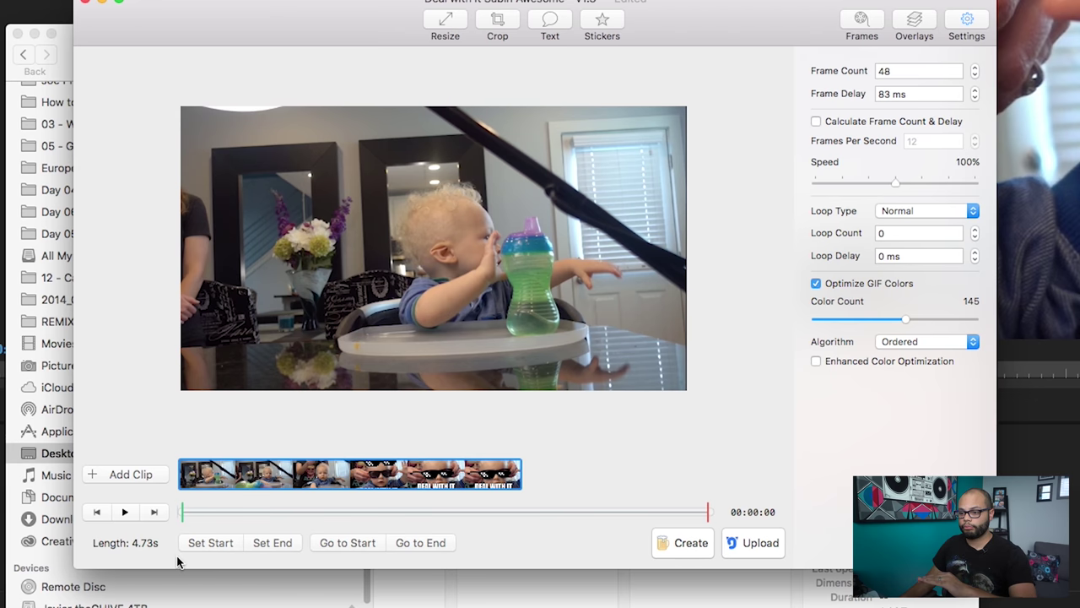
# Create the resized GIF and choose the Gifs folder inside 04 - How to make a gif as its save location
pyautogui.click(690, 543)
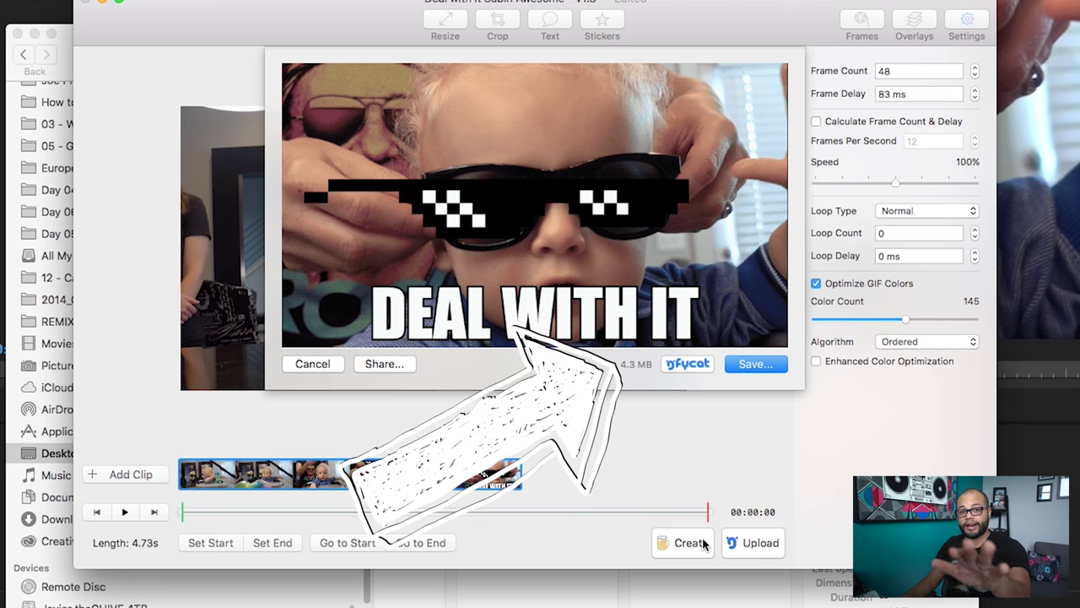
pyautogui.click(755, 364)
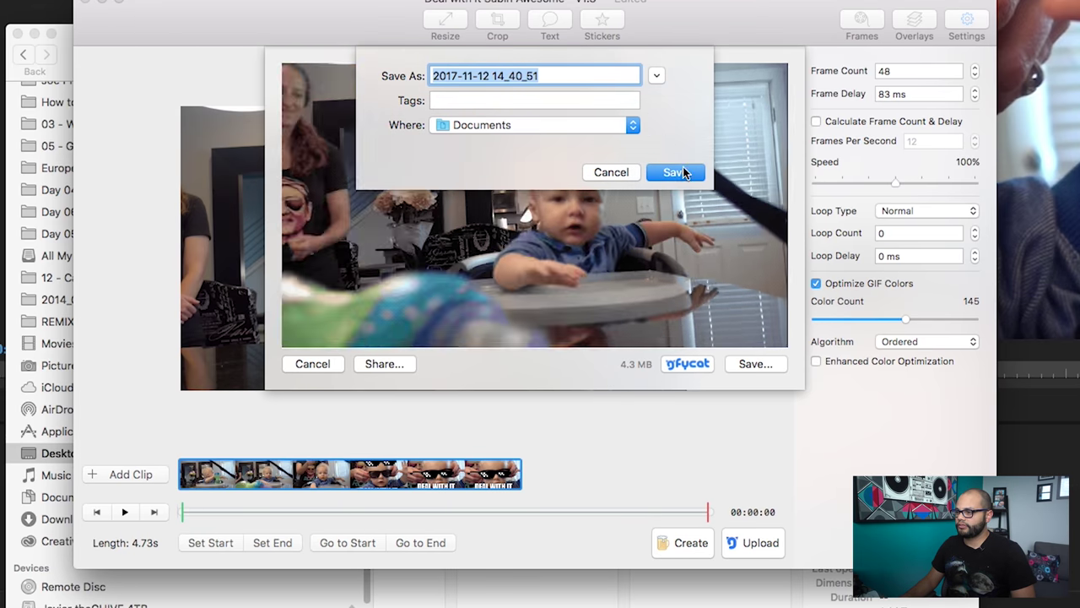
pyautogui.click(656, 77)
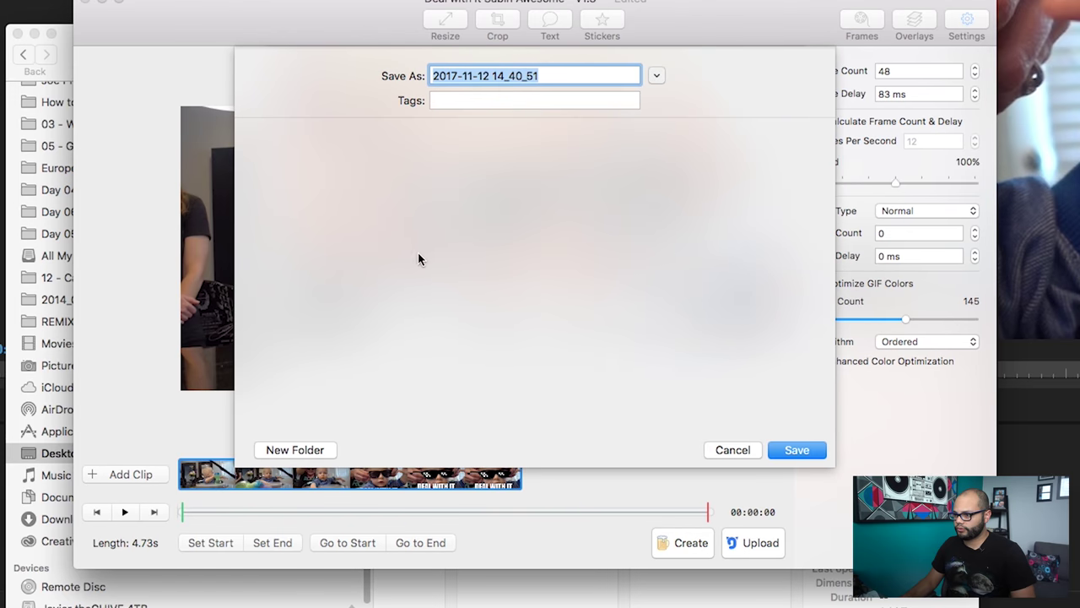
pyautogui.click(305, 216)
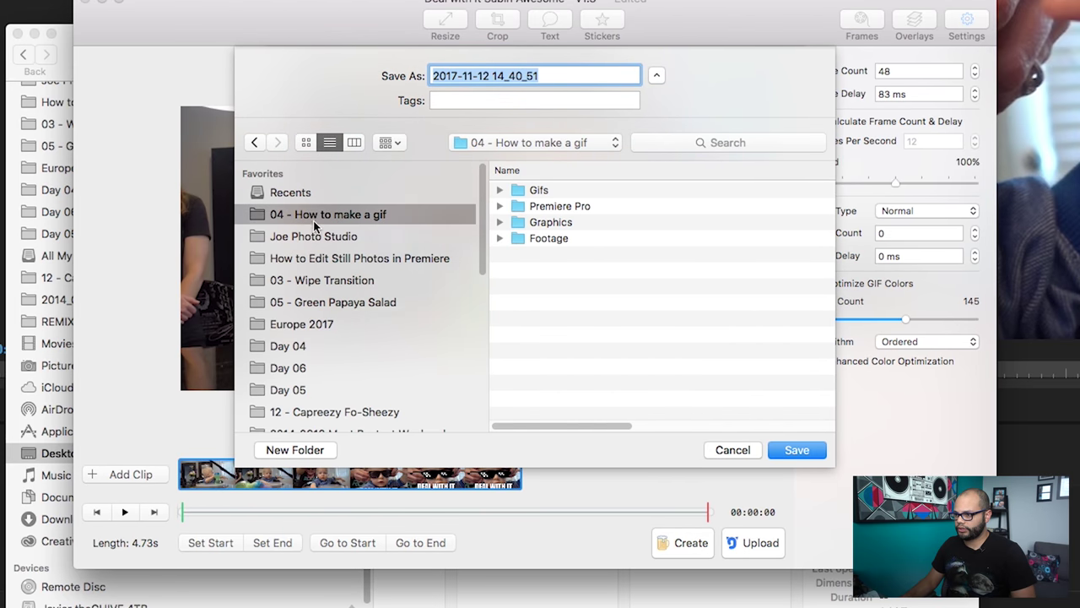
pyautogui.doubleClick(540, 191)
# Name the GIF with the child's first name followed by "is a boss at acting - 1" and save it
pyautogui.click(547, 77)
pyautogui.doubleClick(547, 77)
pyautogui.tripleClick(547, 77)
pyautogui.write('Sabin is a boss ')
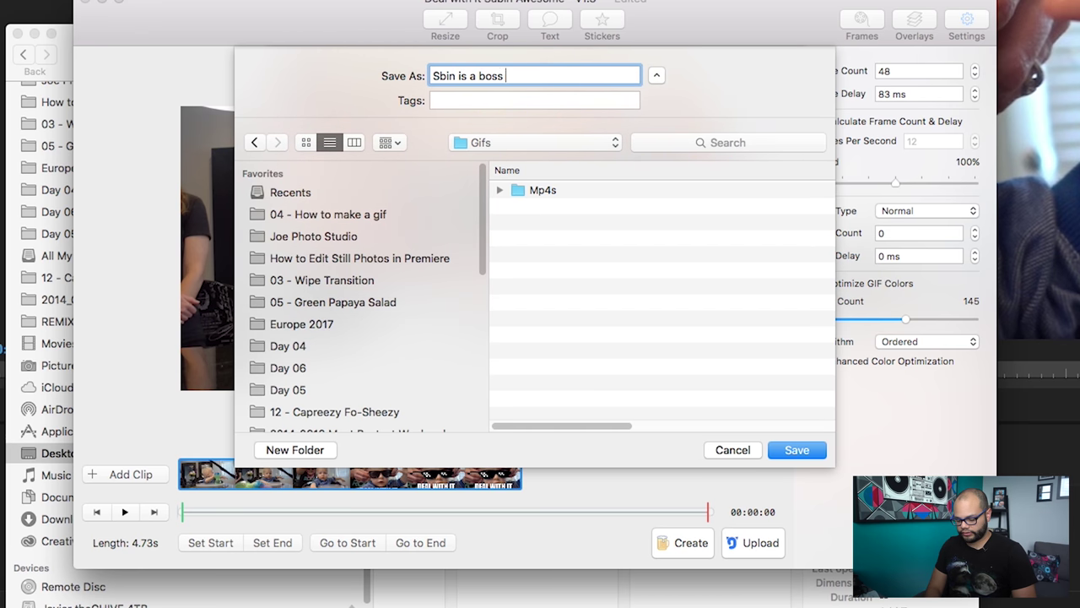
pyautogui.write('at acting - 1')
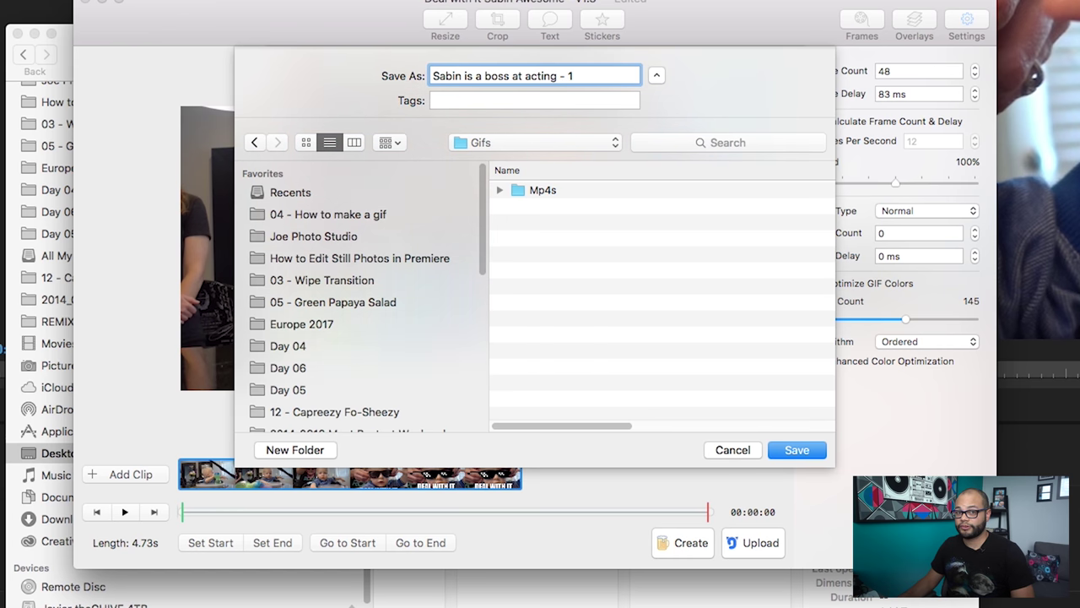
pyautogui.click(781, 453)
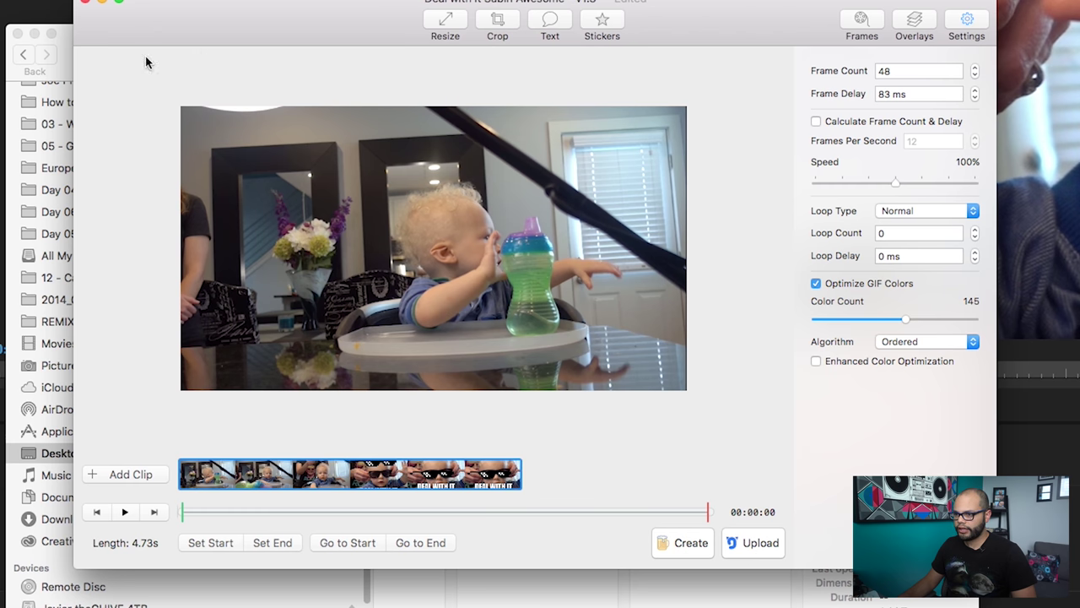
# Minimize GIF Brewery and preview the saved GIF from the Gifs folder in Finder
pyautogui.click(101, 3)
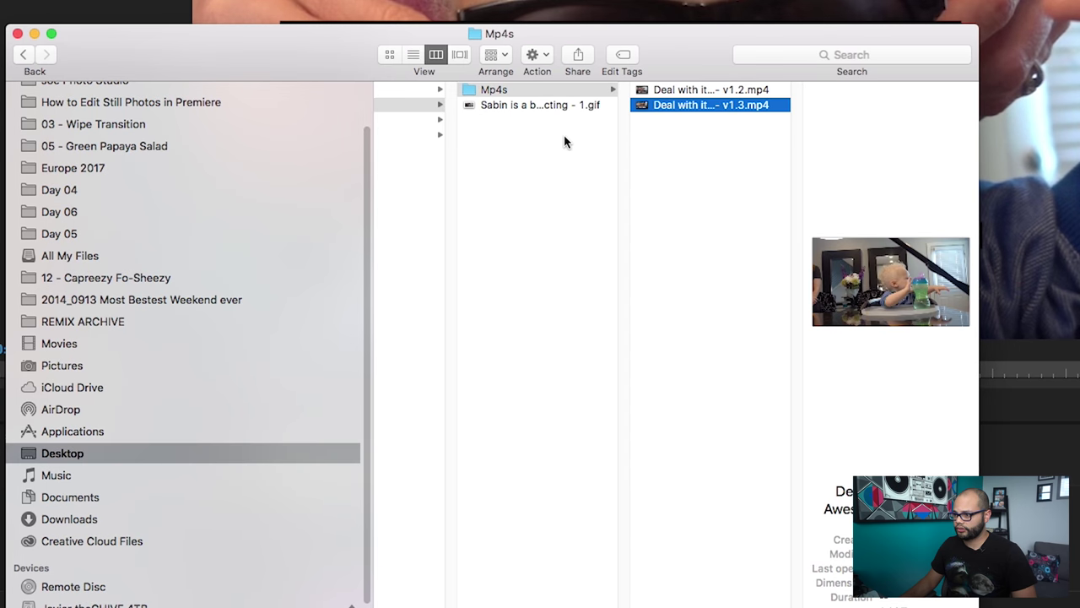
pyautogui.click(564, 134)
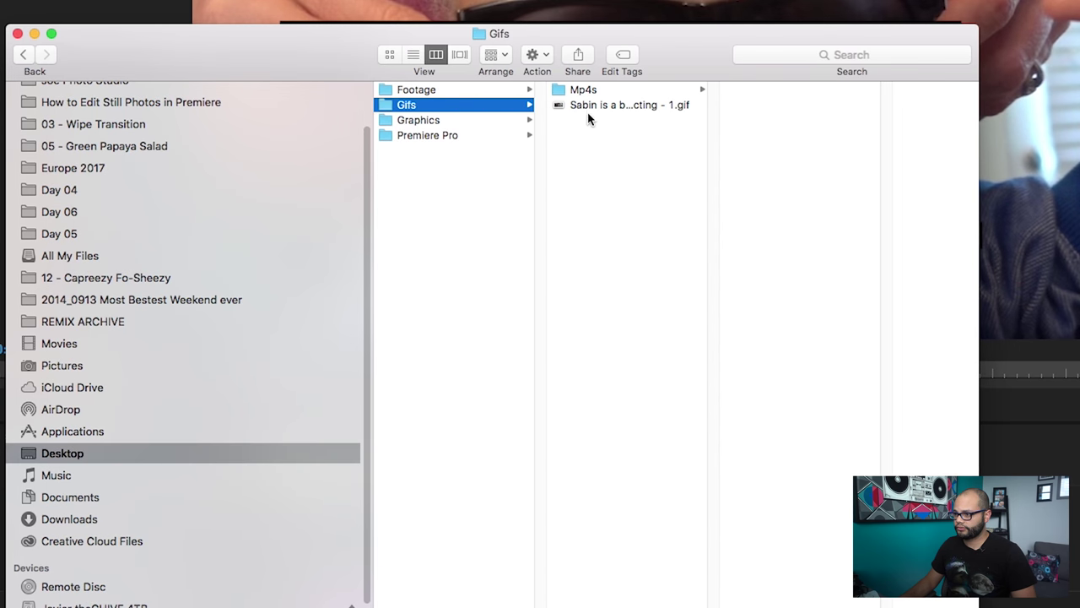
pyautogui.press('space')
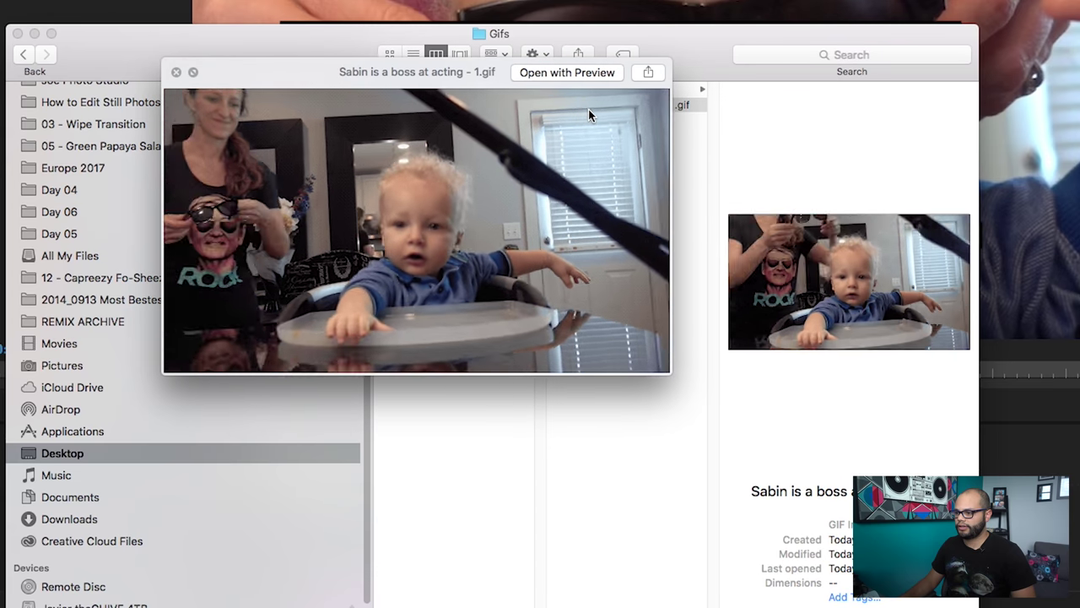